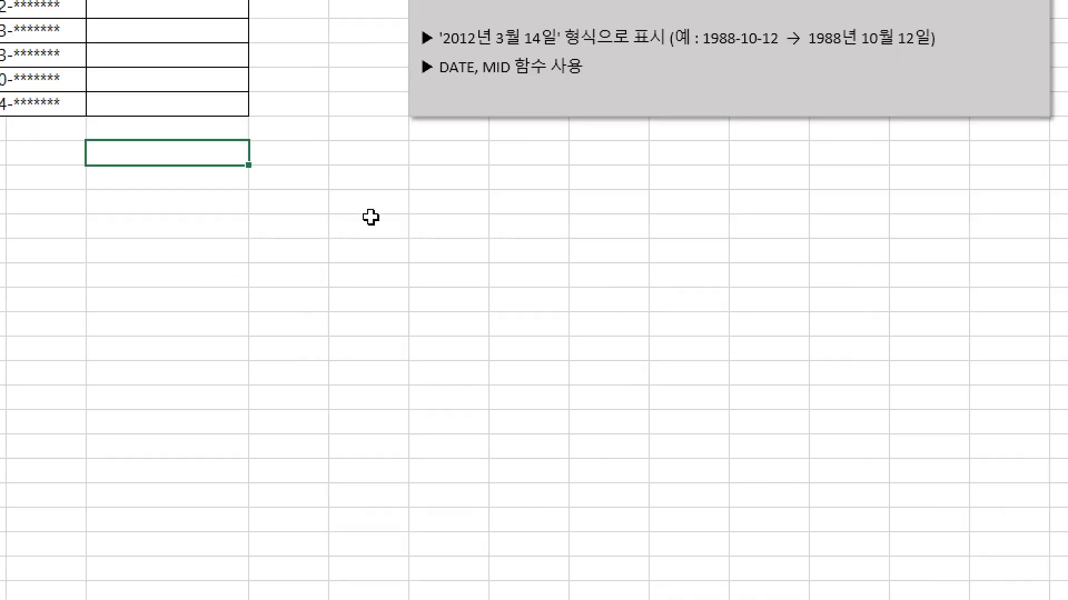
Enter the sample year 2023, month 12 and day 13 in cells G12, H12 and I12
left_click(385, 225)
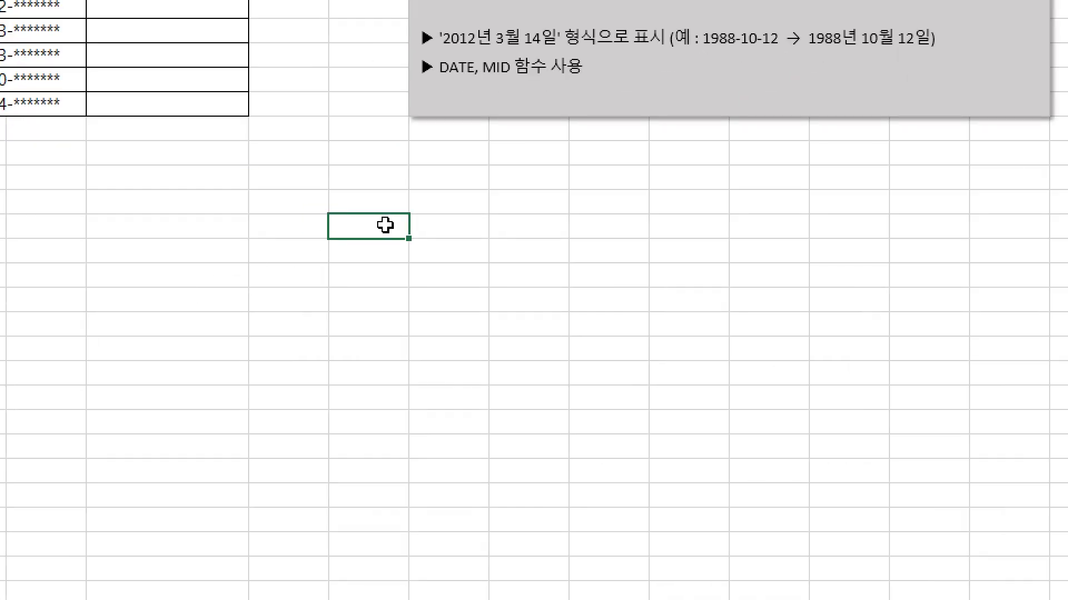
type("2023")
key("Tab")
type("12")
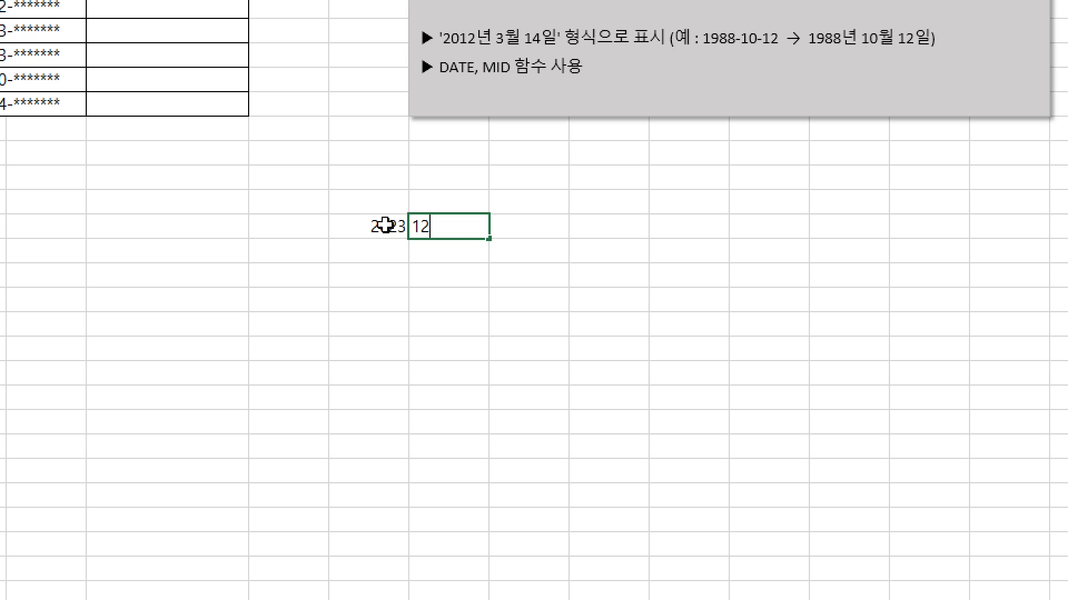
key("Tab")
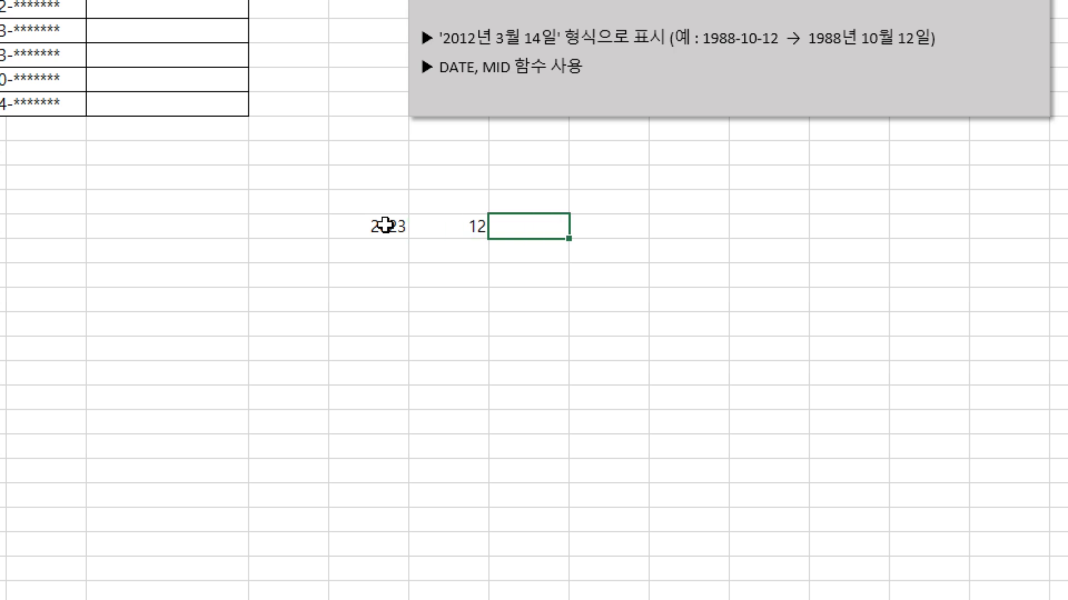
type("13")
key("Return")
left_click(384, 226)
left_click(466, 221)
left_click(522, 222)
left_click(347, 231)
left_click(467, 225)
left_click(553, 230)
left_click(536, 300)
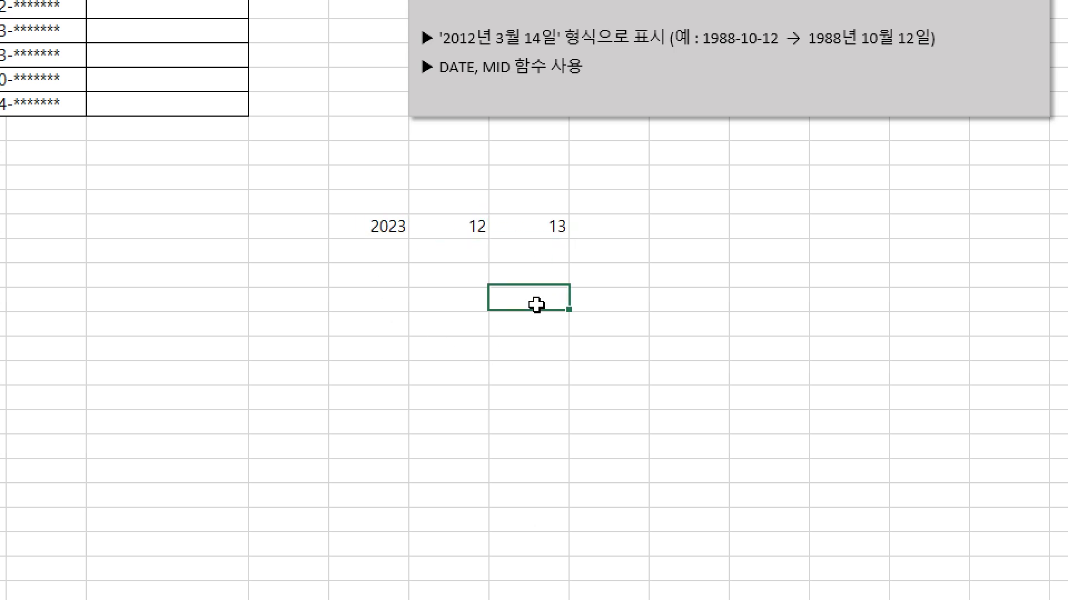
left_click(367, 225)
left_click(461, 224)
left_click(523, 228)
Build a DATE formula in cell H14 through the function arguments dialog, with G12 as Year, H12 as Month and I12 as Day
left_click(473, 283)
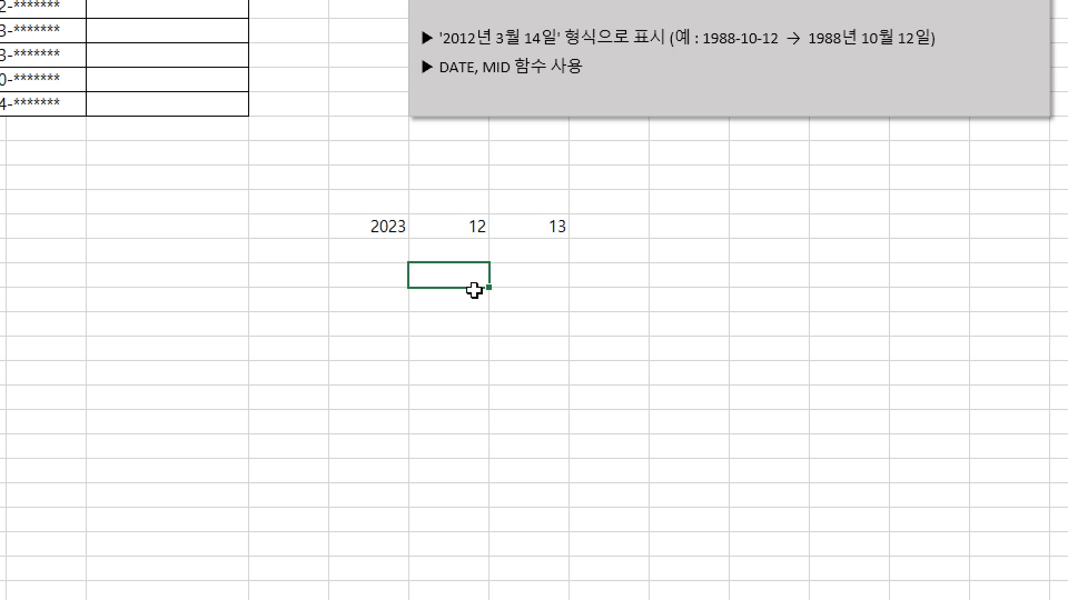
type("=da")
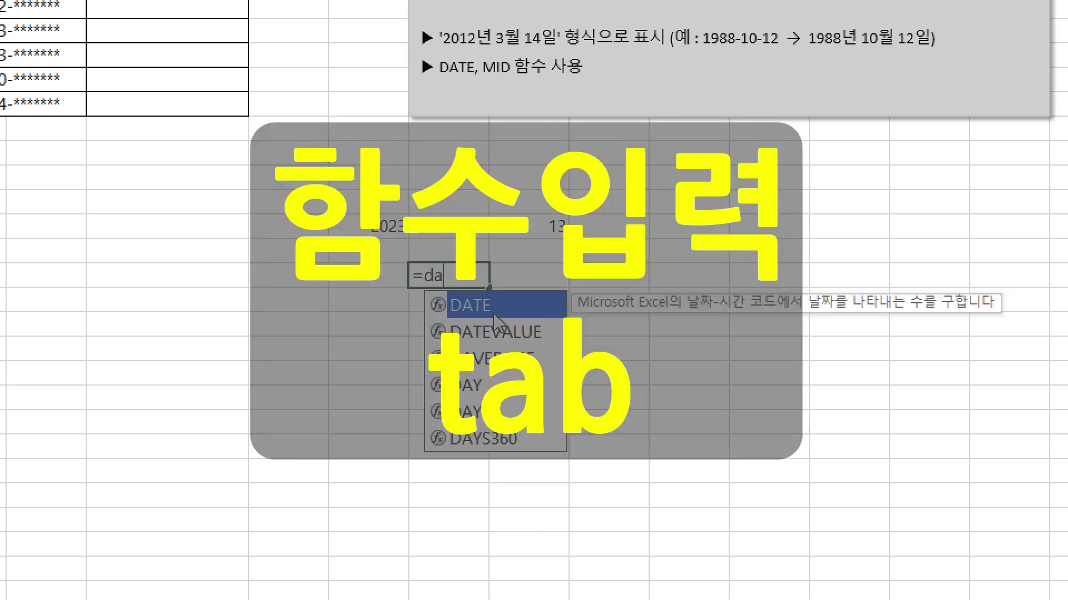
key("Tab")
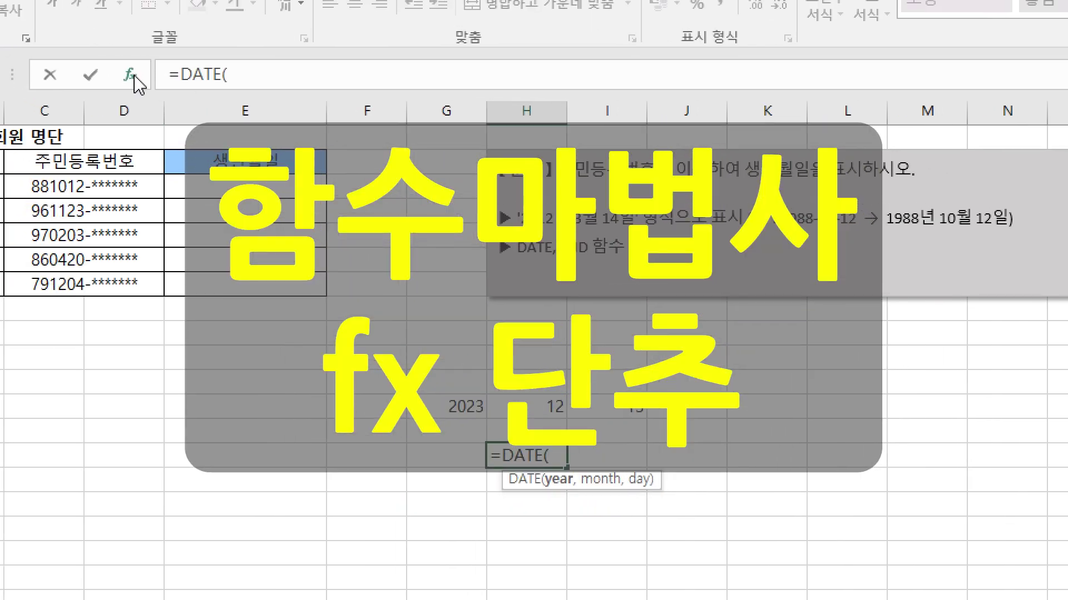
left_click(134, 76)
left_click_drag(416, 208, 732, 467)
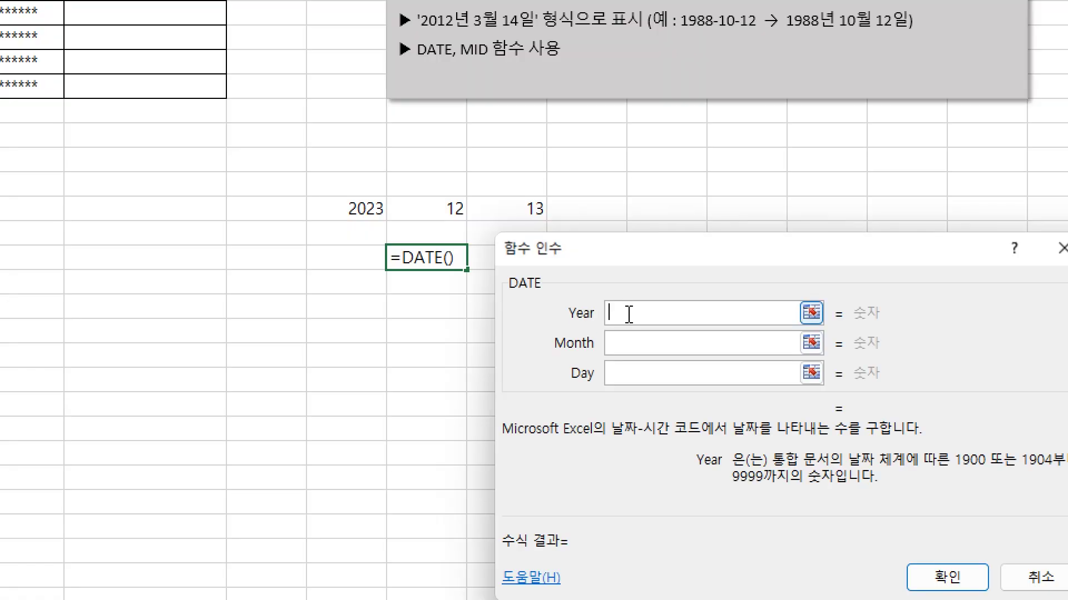
left_click(357, 207)
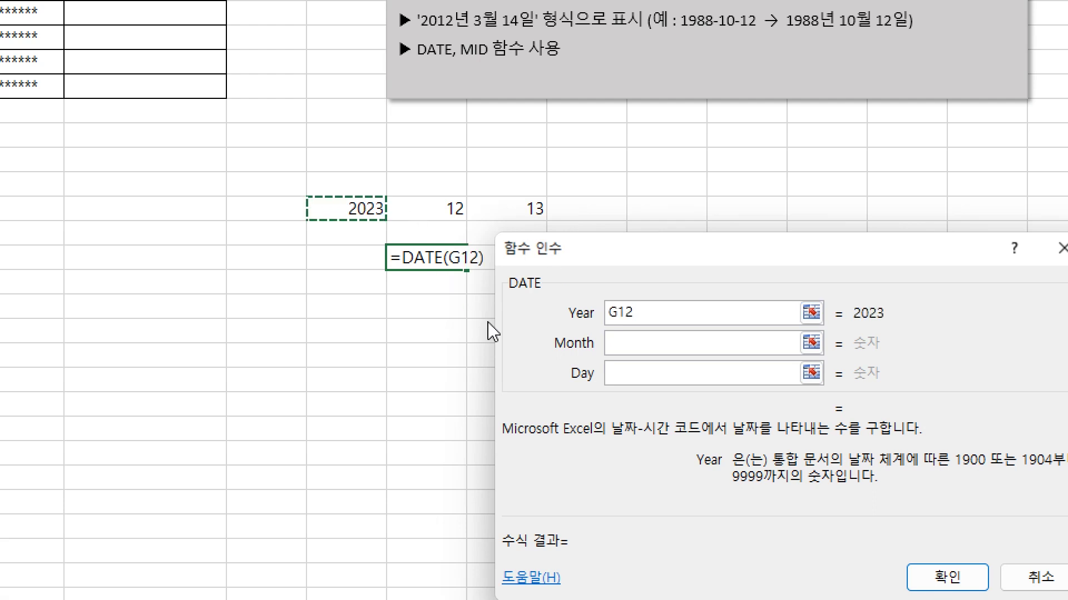
left_click(638, 345)
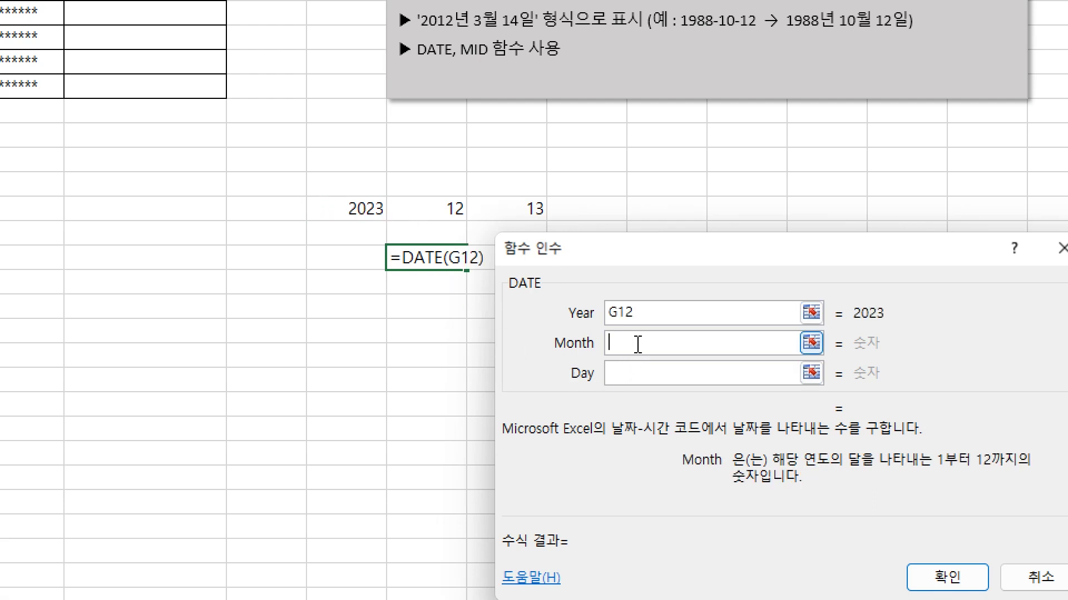
left_click(436, 208)
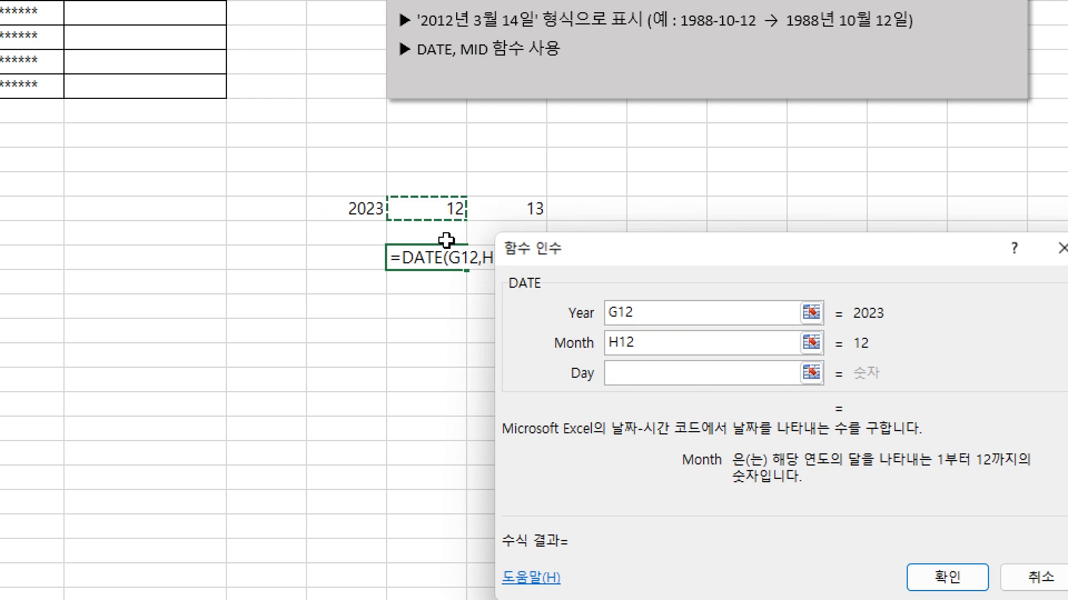
left_click(631, 371)
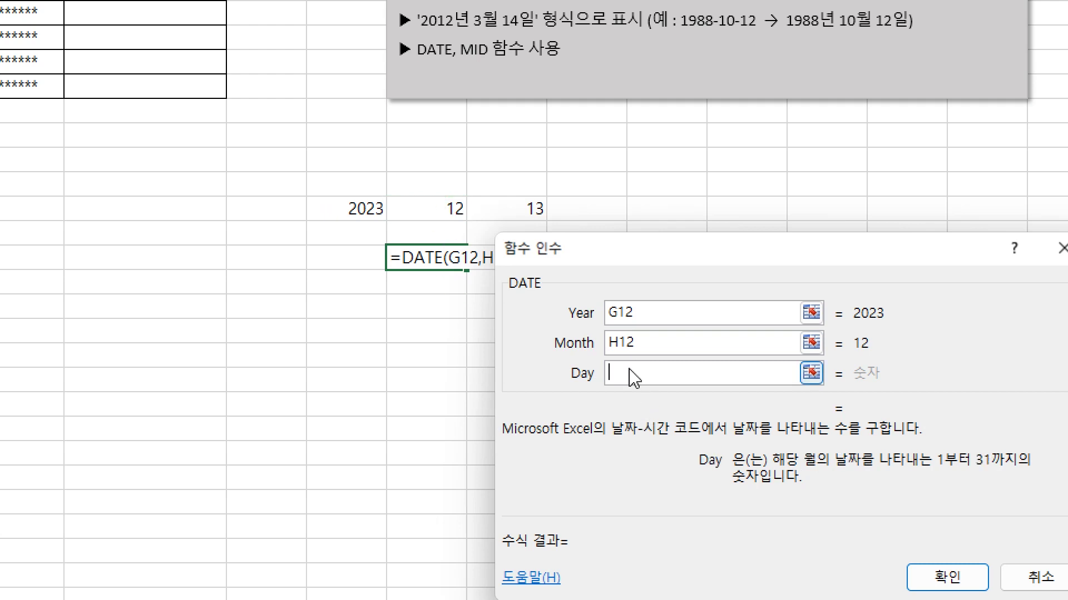
left_click(526, 211)
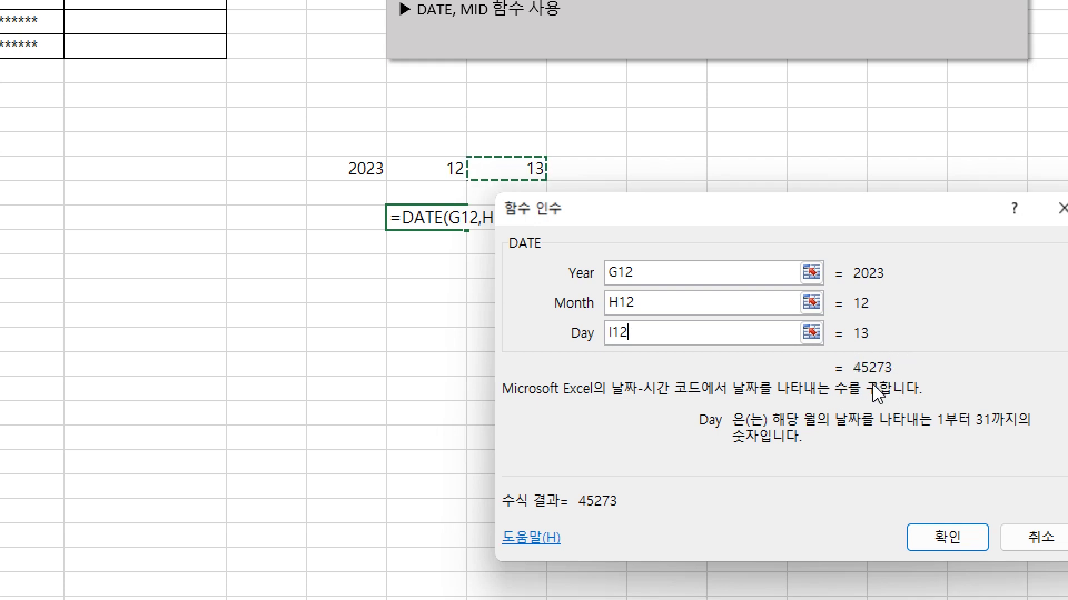
left_click(947, 526)
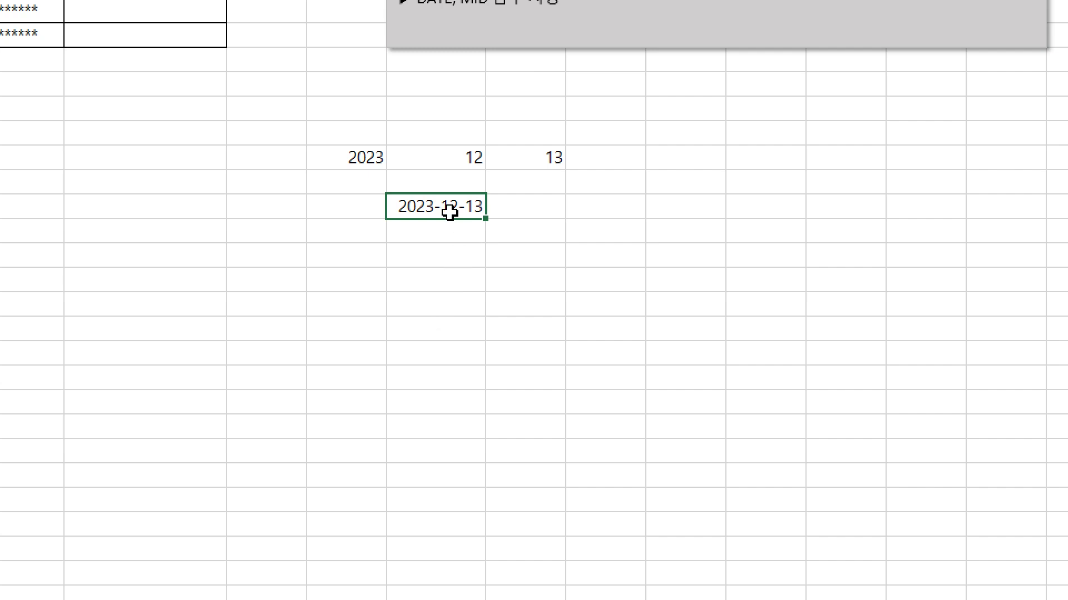
left_click(603, 214)
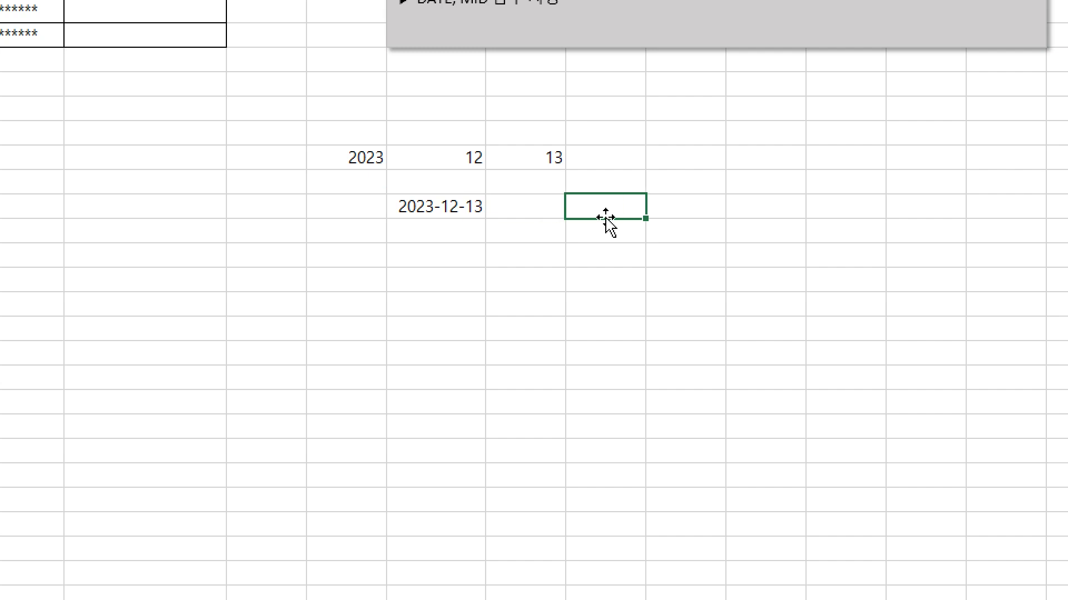
left_click(613, 236)
left_click(619, 255)
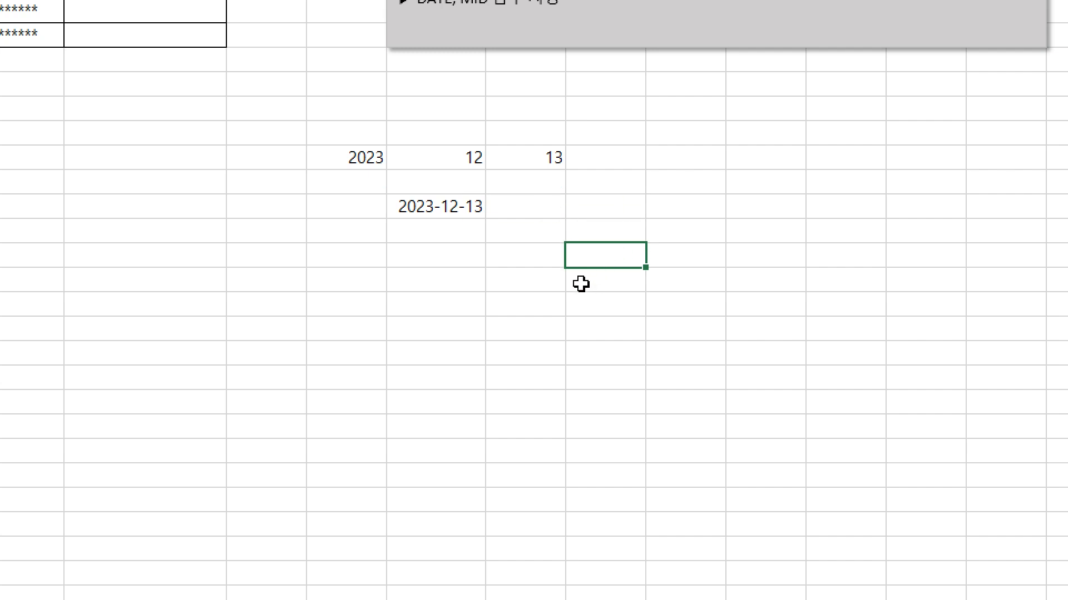
Enter the formula =YEAR(H14) in cell J14 to extract the year from the date
left_click(597, 214)
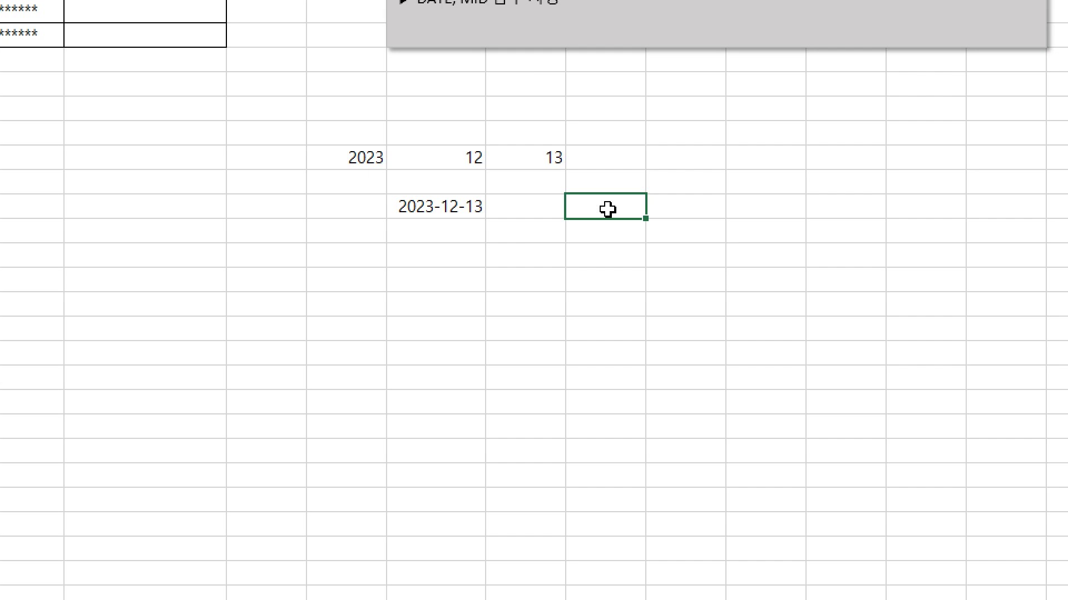
type("=y")
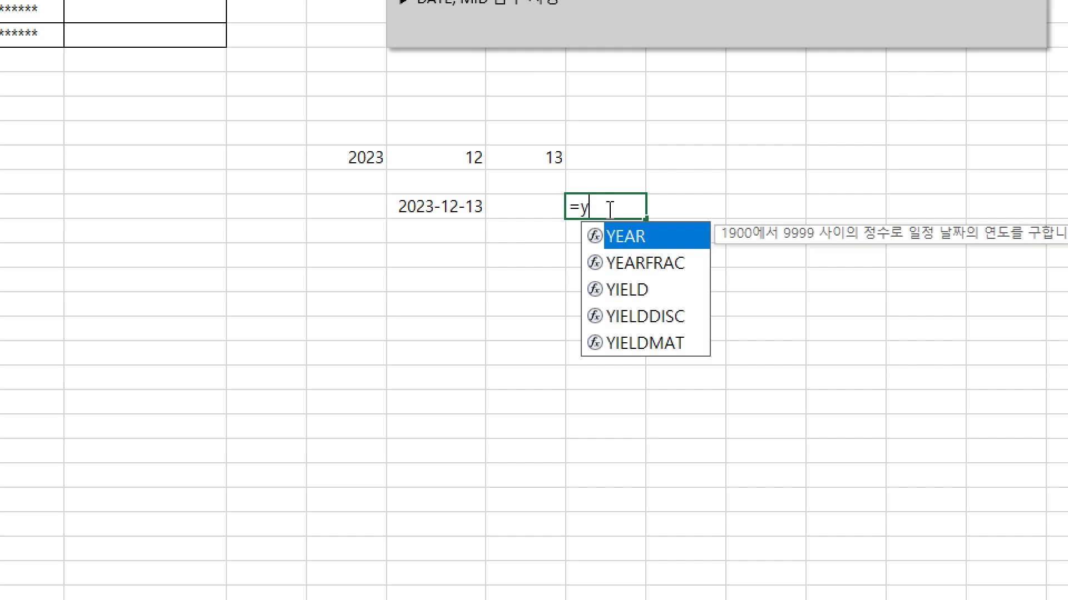
key("Tab")
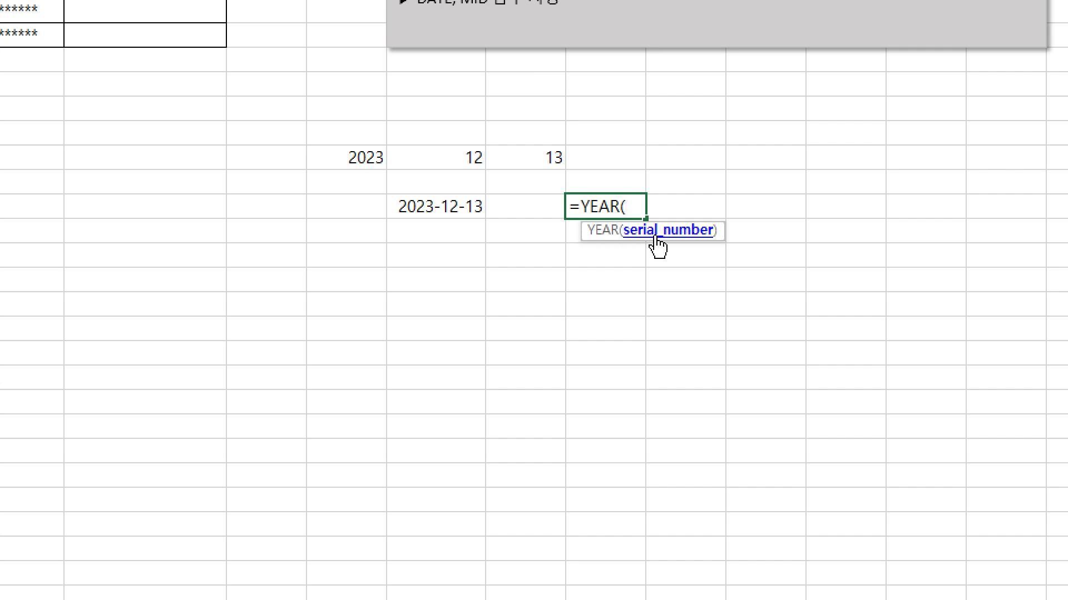
left_click(451, 208)
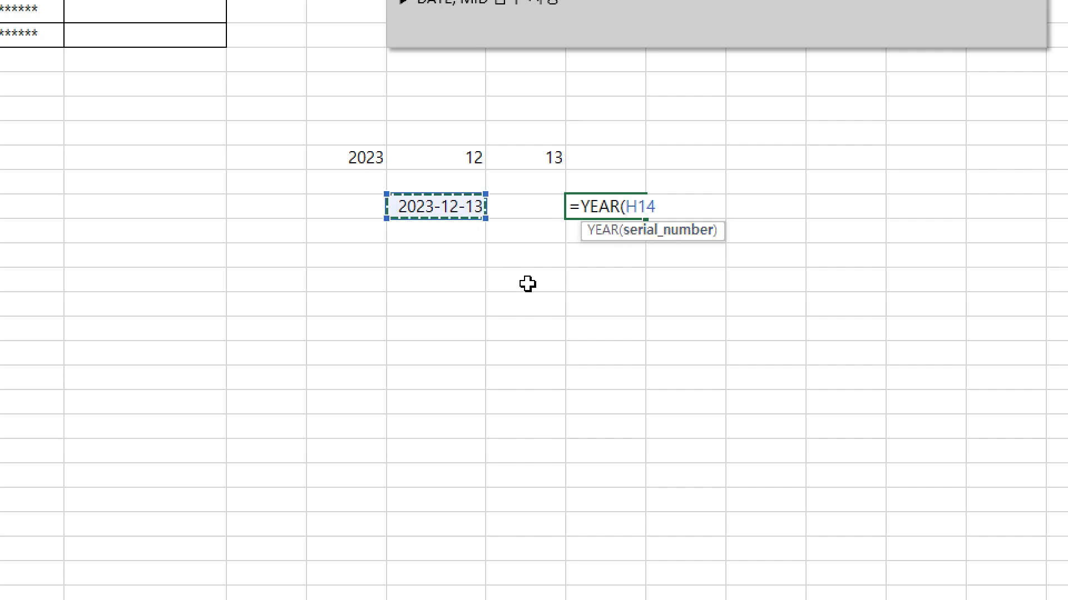
type(")")
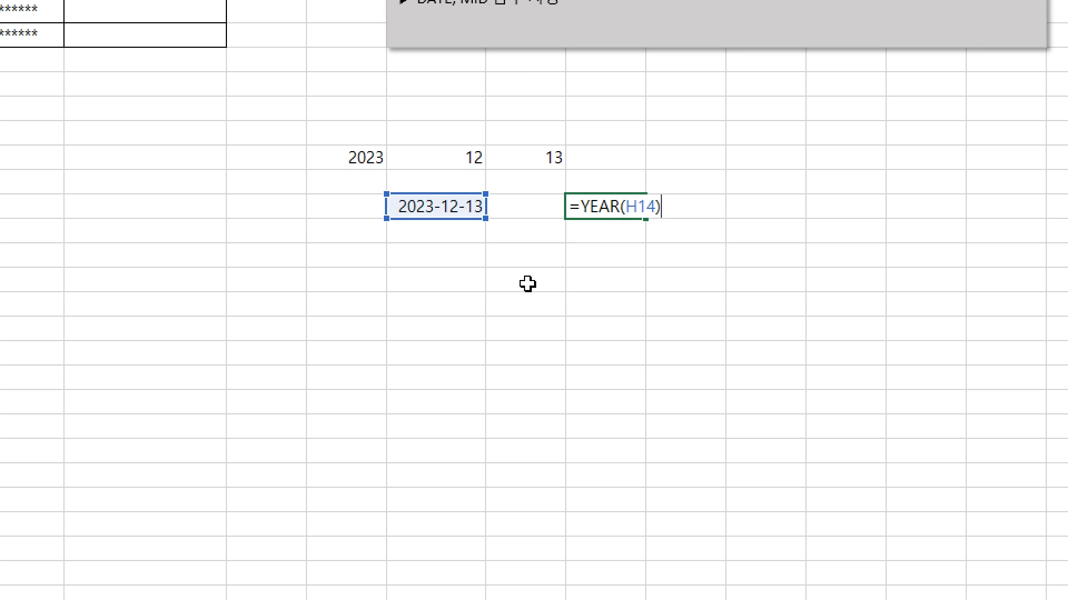
key("Return")
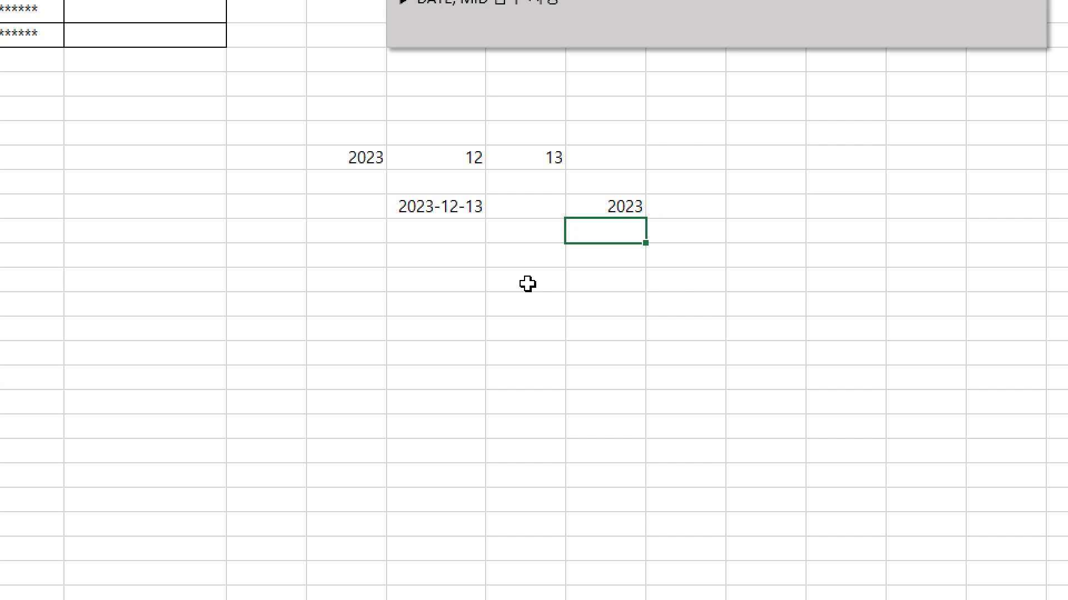
Enter the formula =MONTH(H14) in cell J15 to extract the month from the date
left_click(445, 210)
left_click(635, 208)
left_click(629, 232)
type("=")
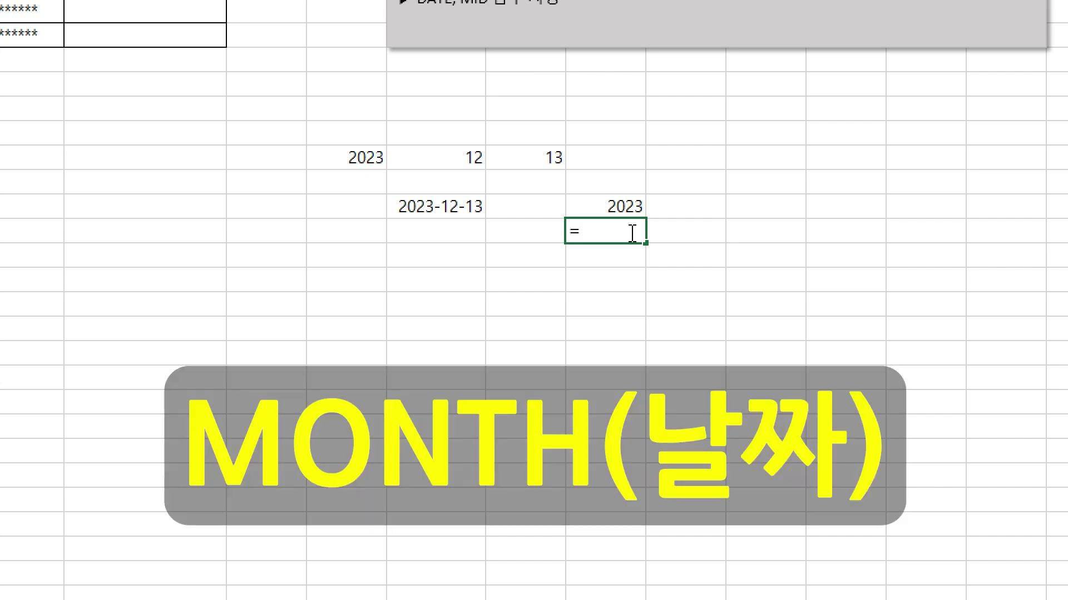
type("mon")
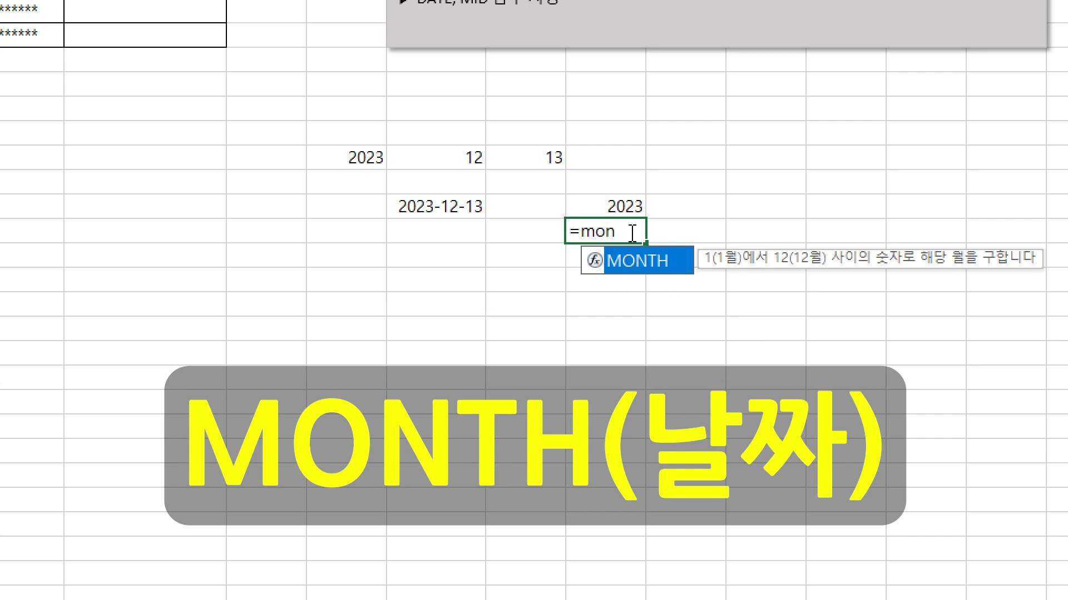
key("Tab")
left_click(463, 211)
type(")")
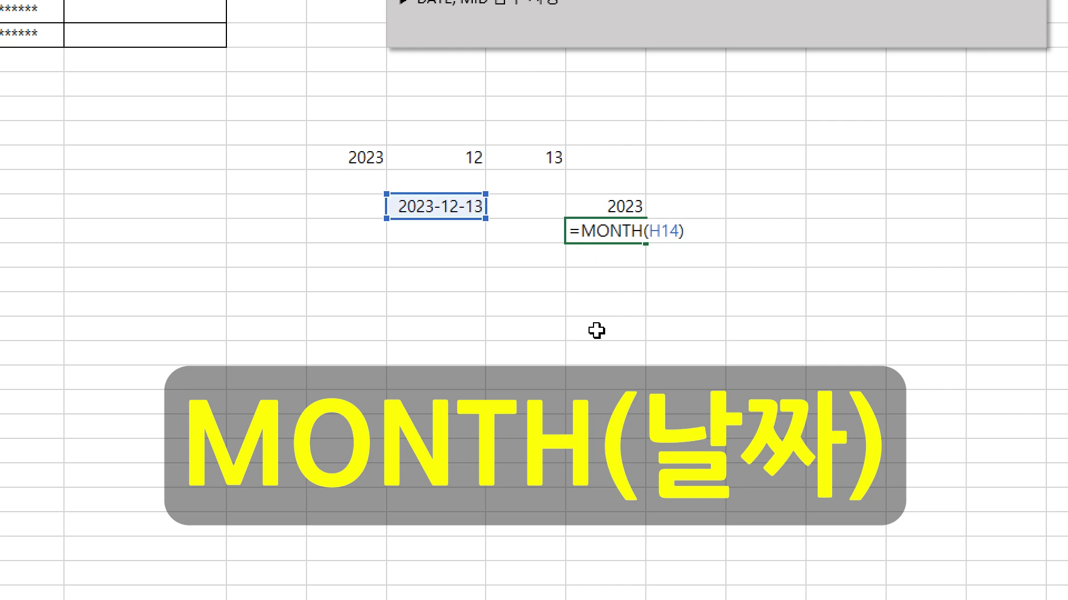
key("Return")
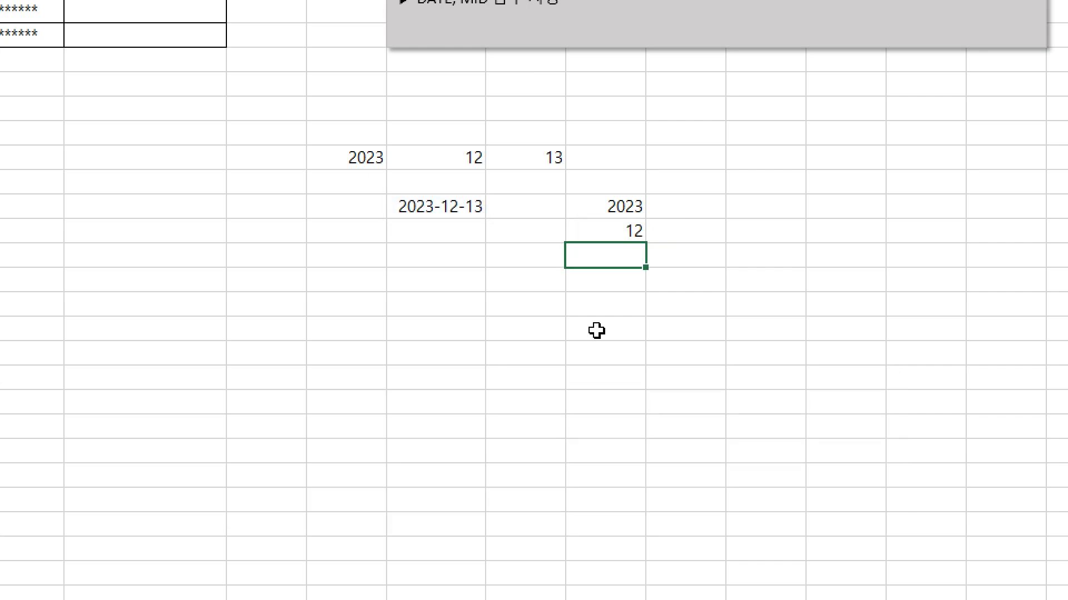
Enter the formula =DAY(H14) in cell J16 to extract the day from the date
type("=da")
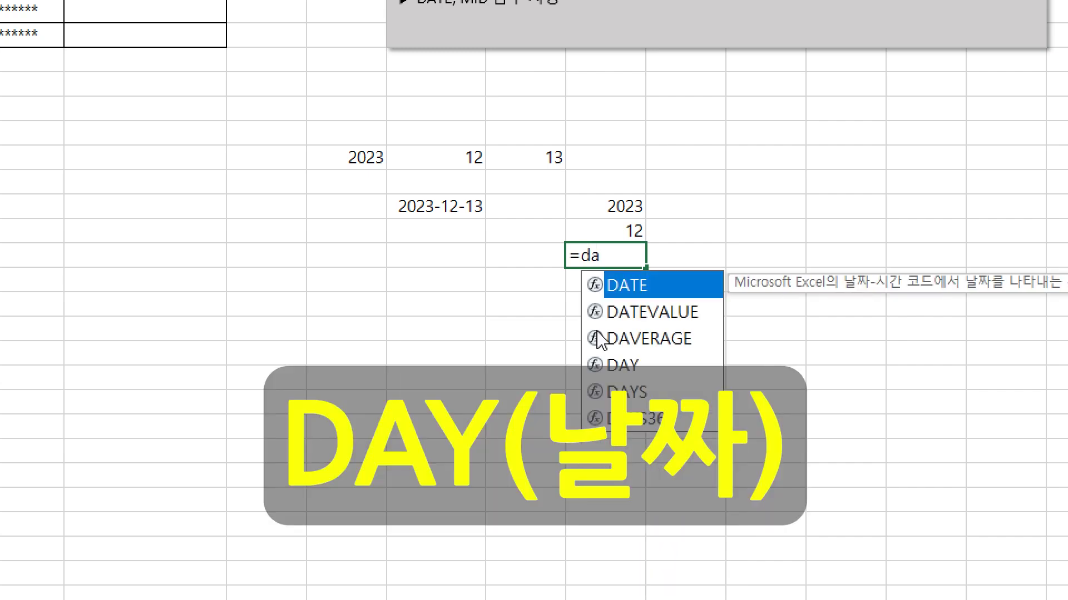
key("Down")
key("Down")
key("Down")
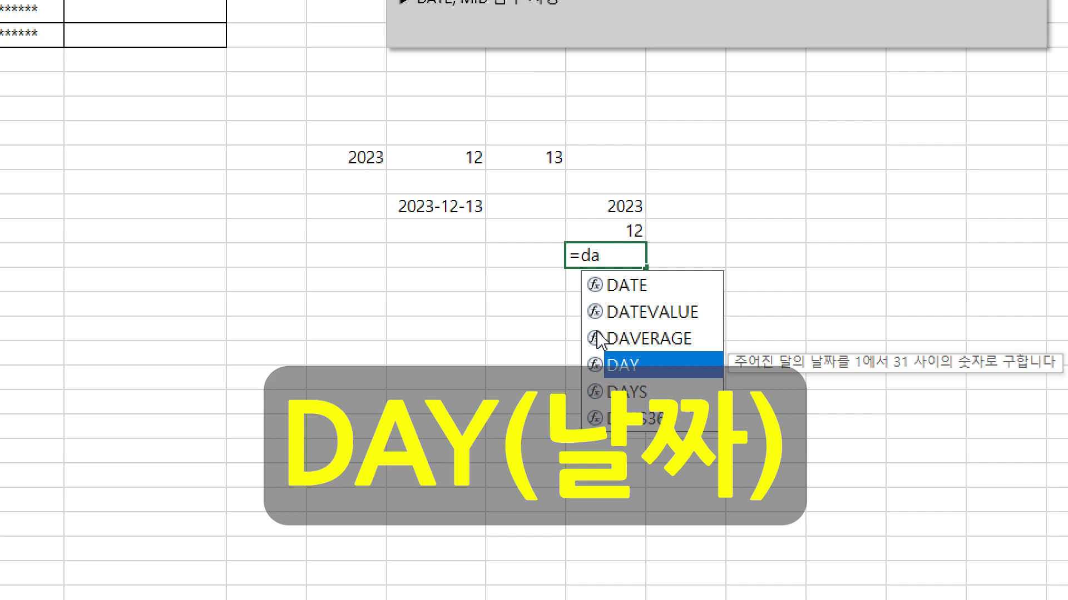
key("Tab")
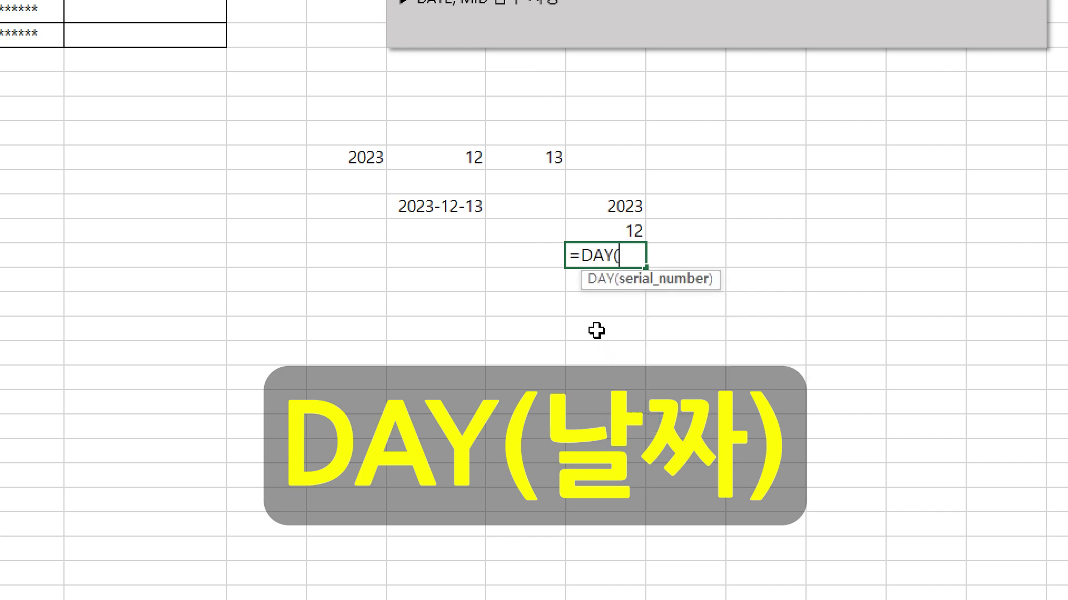
left_click(459, 209)
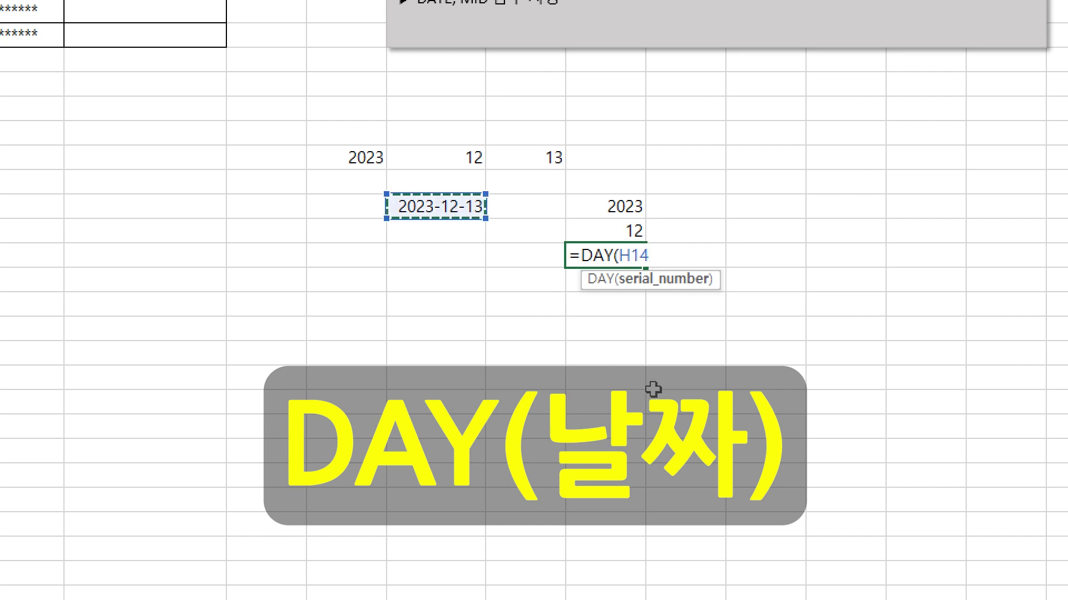
type(")")
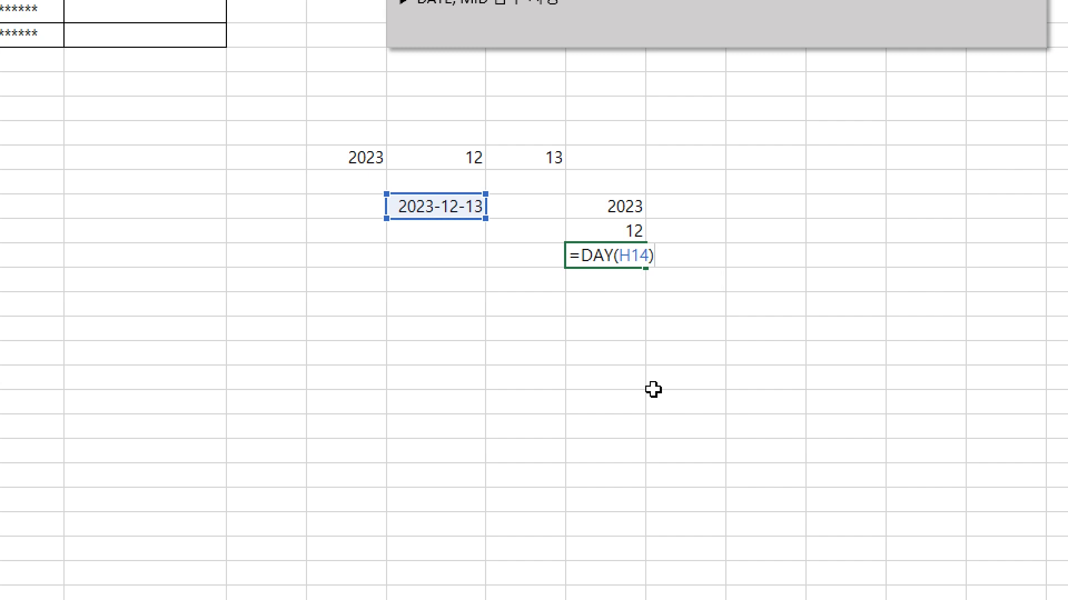
key("Return")
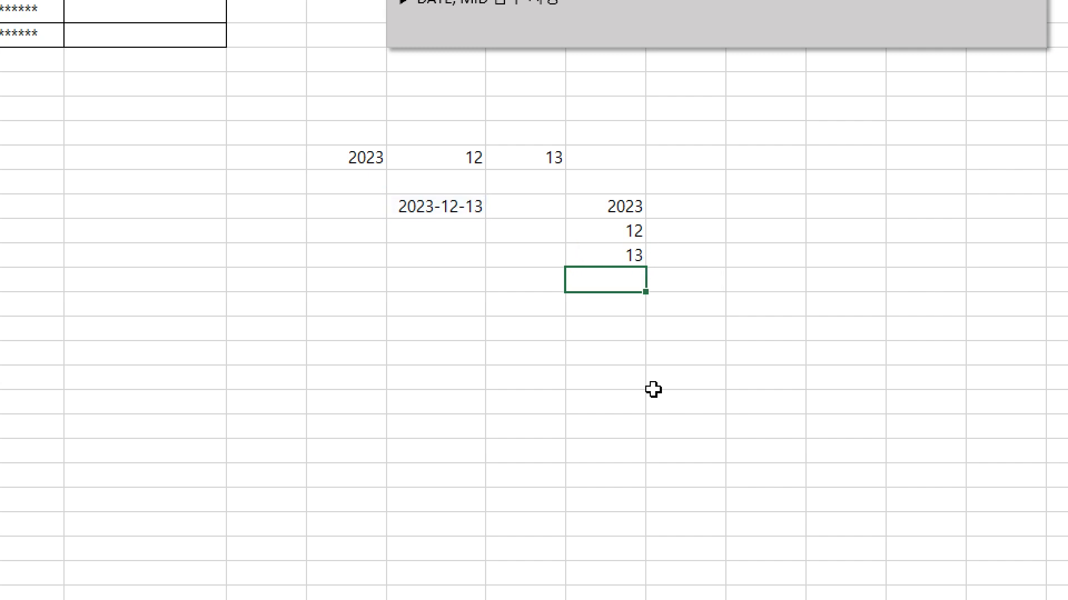
left_click(629, 257)
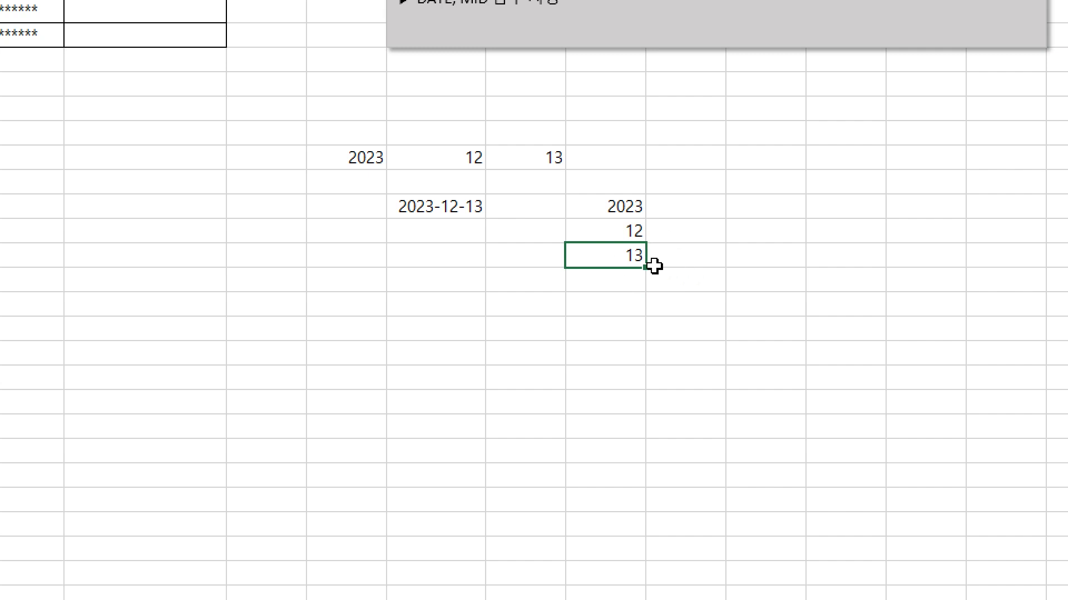
left_click(444, 210)
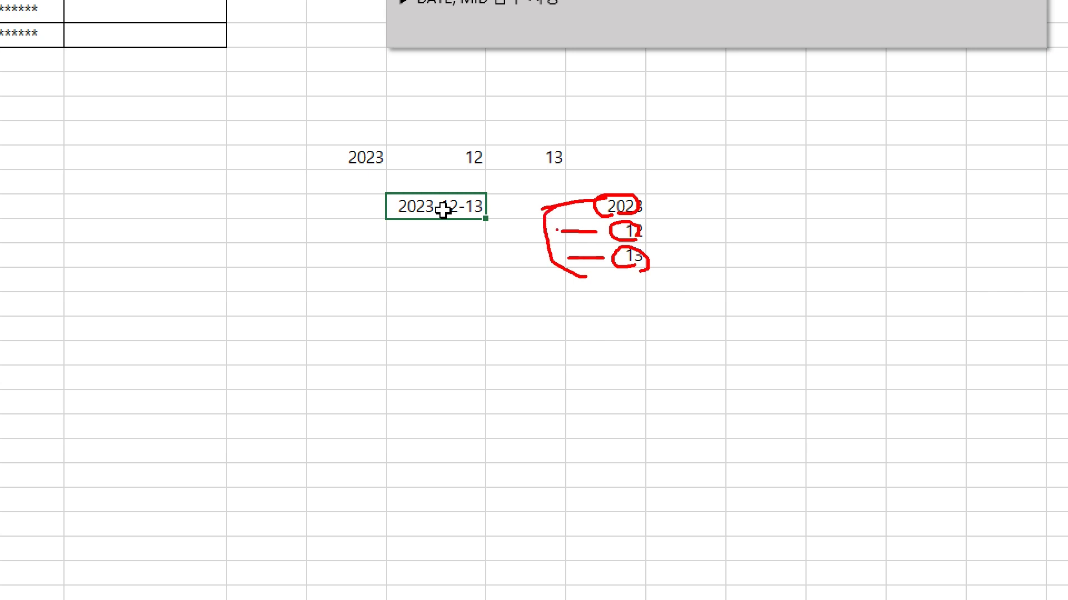
left_click_drag(631, 208, 637, 280)
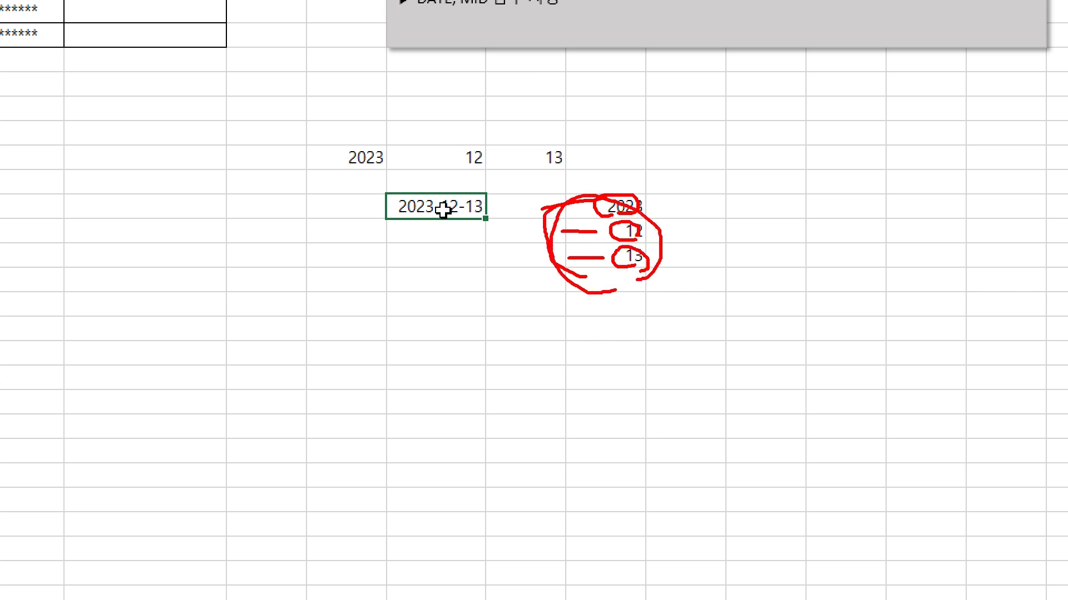
left_click_drag(352, 170, 559, 169)
mouse_move(460, 175)
left_mouse_down()
mouse_move(367, 167)
mouse_move(544, 129)
mouse_move(484, 192)
mouse_move(521, 190)
left_mouse_up()
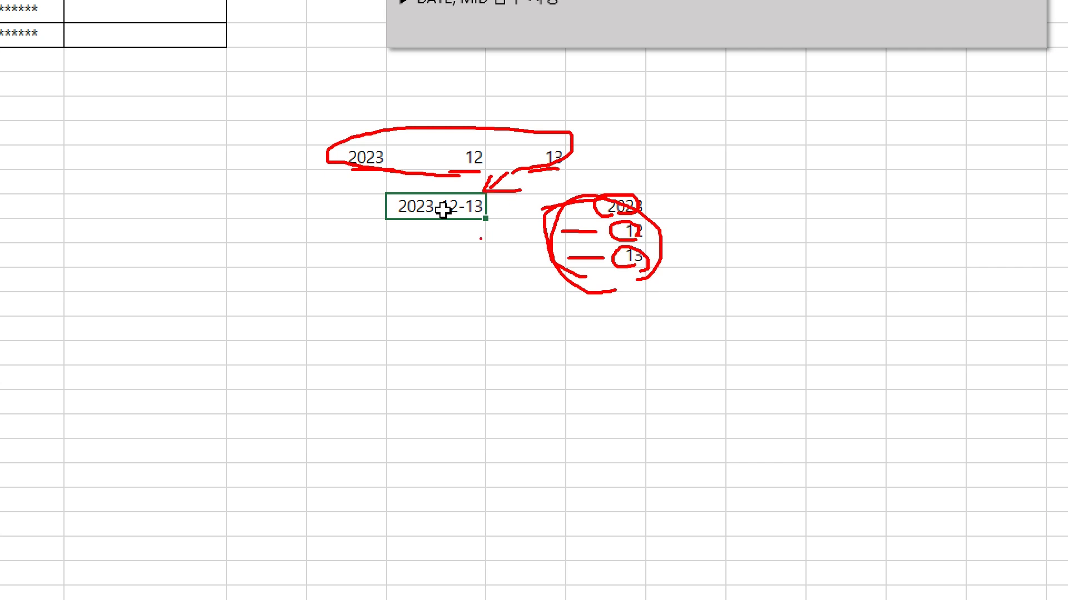
key("Escape")
key("ctrl+4")
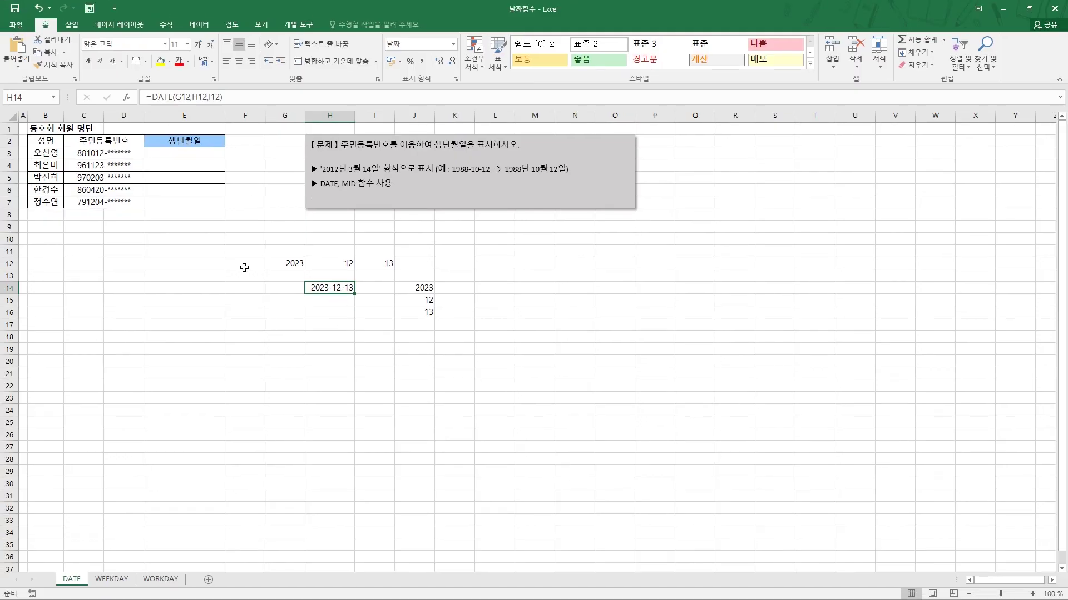
Clear the practice values and formulas from the range G12:K16
left_click_drag(283, 263, 460, 305)
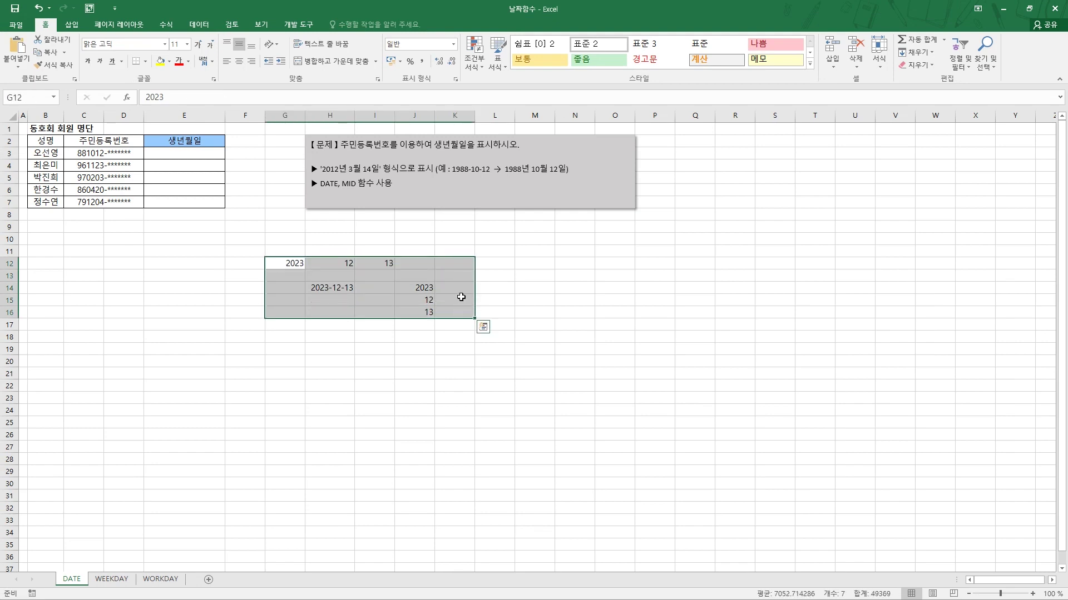
key("Delete")
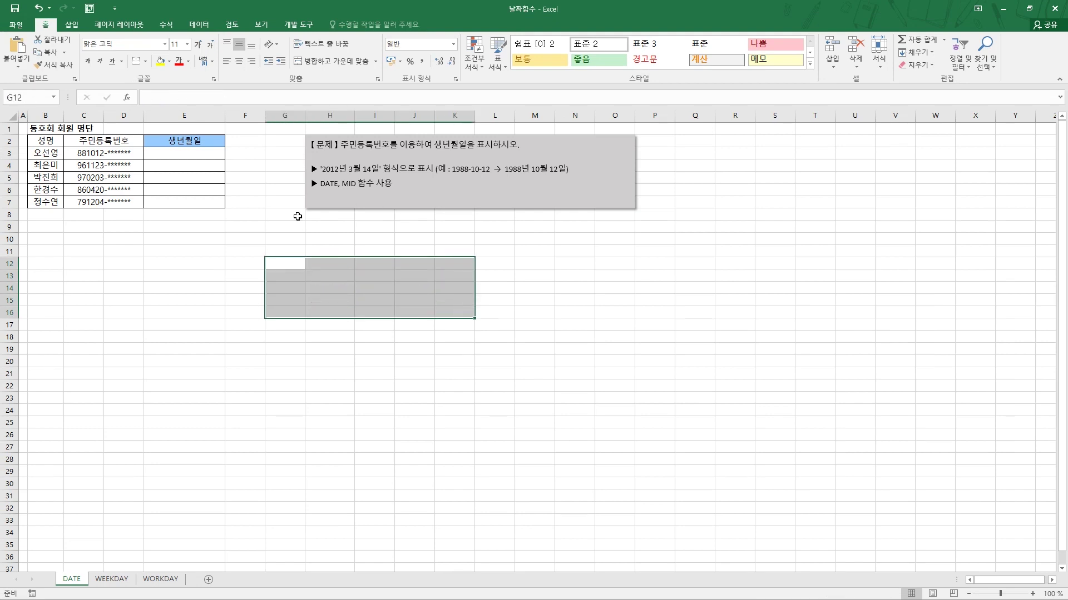
left_click(232, 278)
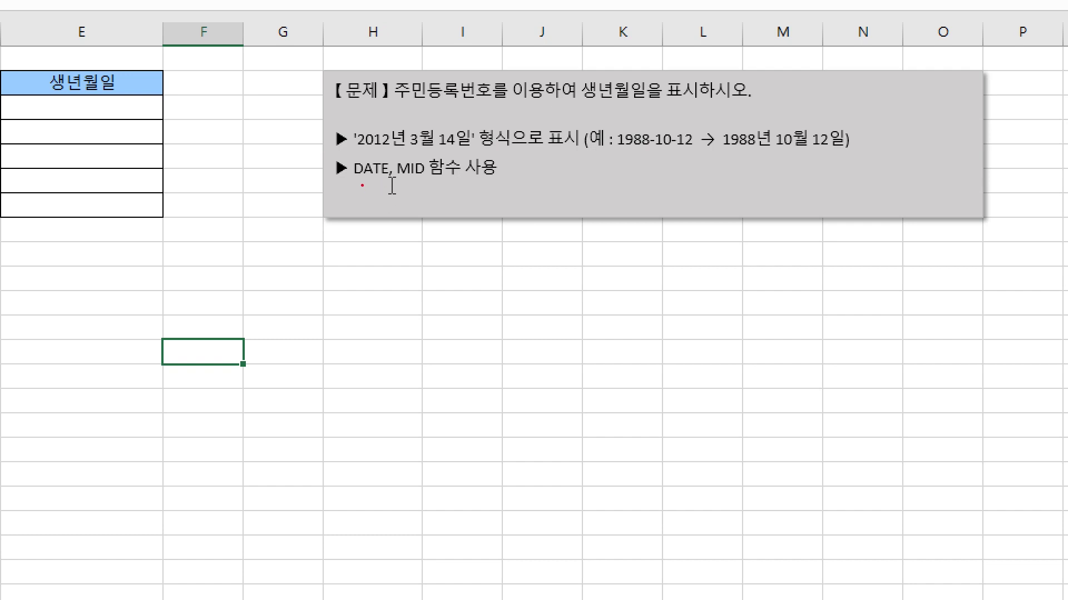
left_click_drag(353, 180, 423, 180)
mouse_move(396, 175)
left_mouse_down()
mouse_move(414, 153)
mouse_move(424, 178)
mouse_move(367, 153)
mouse_move(393, 167)
mouse_move(382, 178)
left_mouse_up()
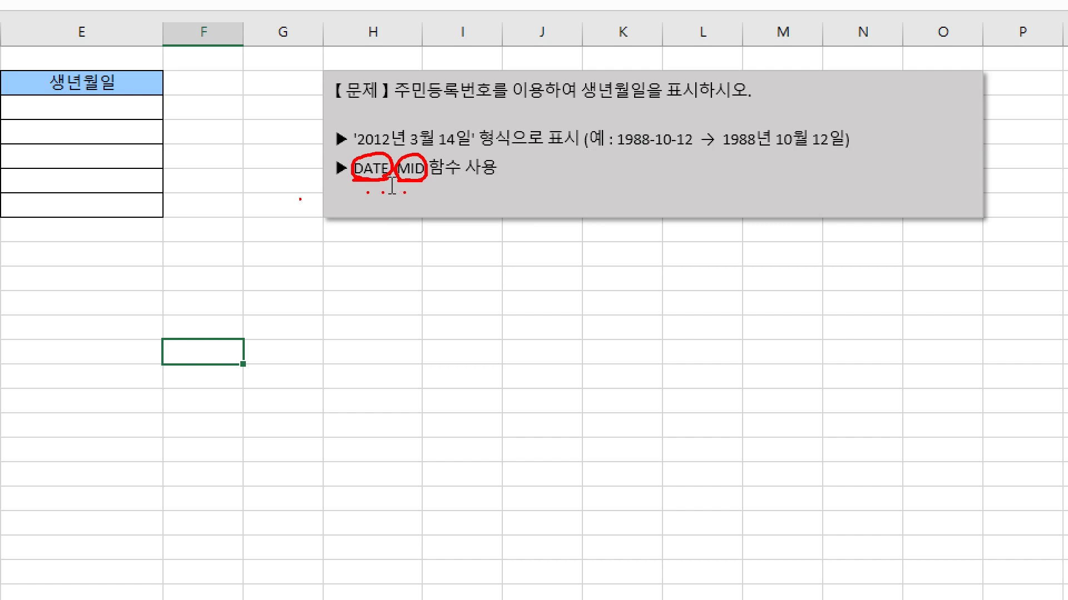
key("Escape")
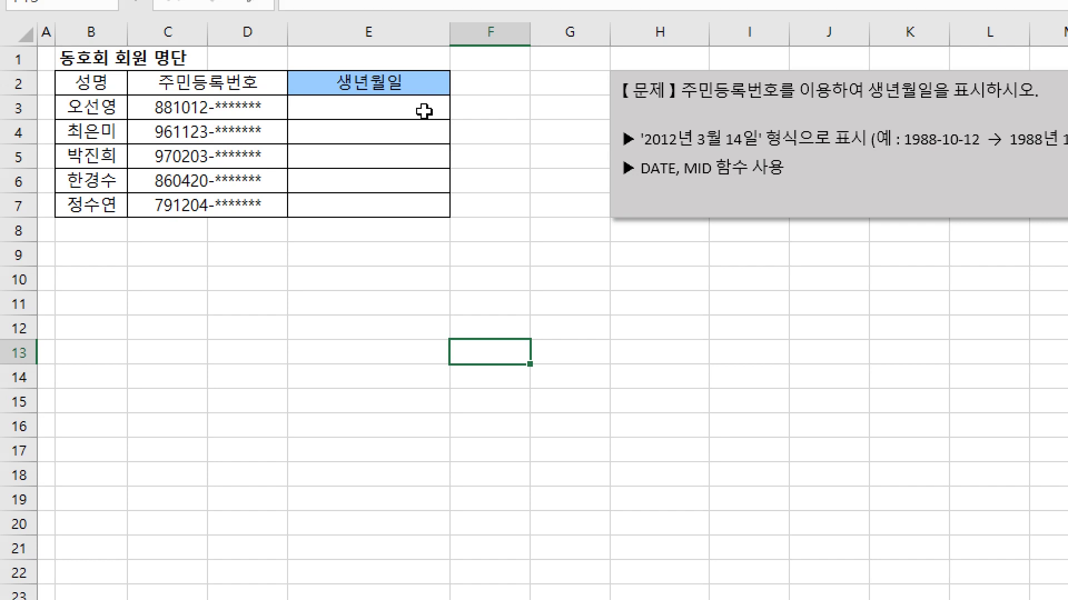
Start a DATE formula in cell E3 and open its function arguments dialog, moved close to the member table
left_click(420, 108)
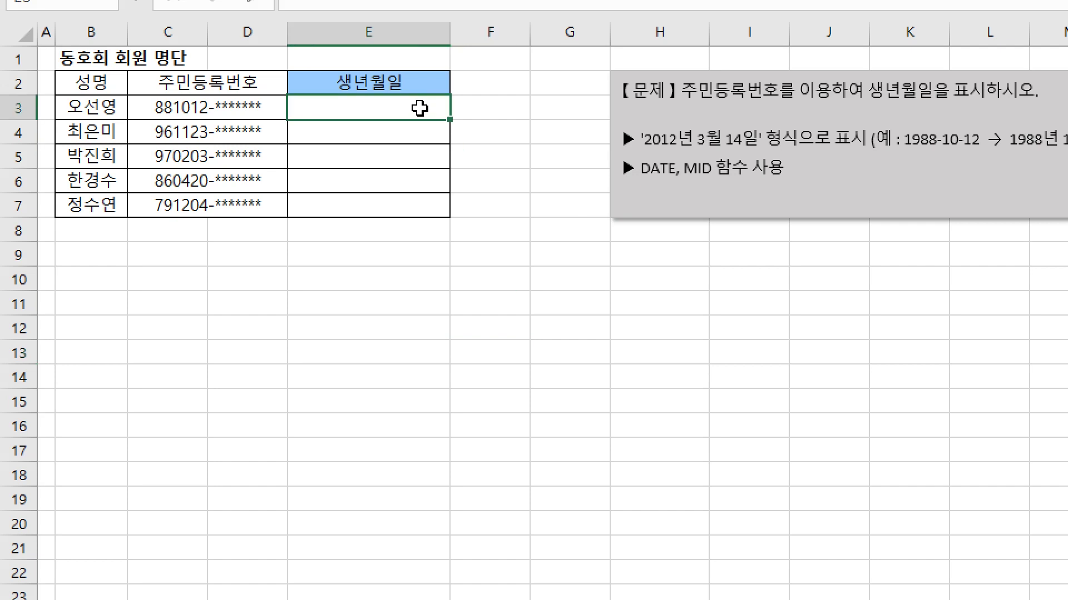
type("=da")
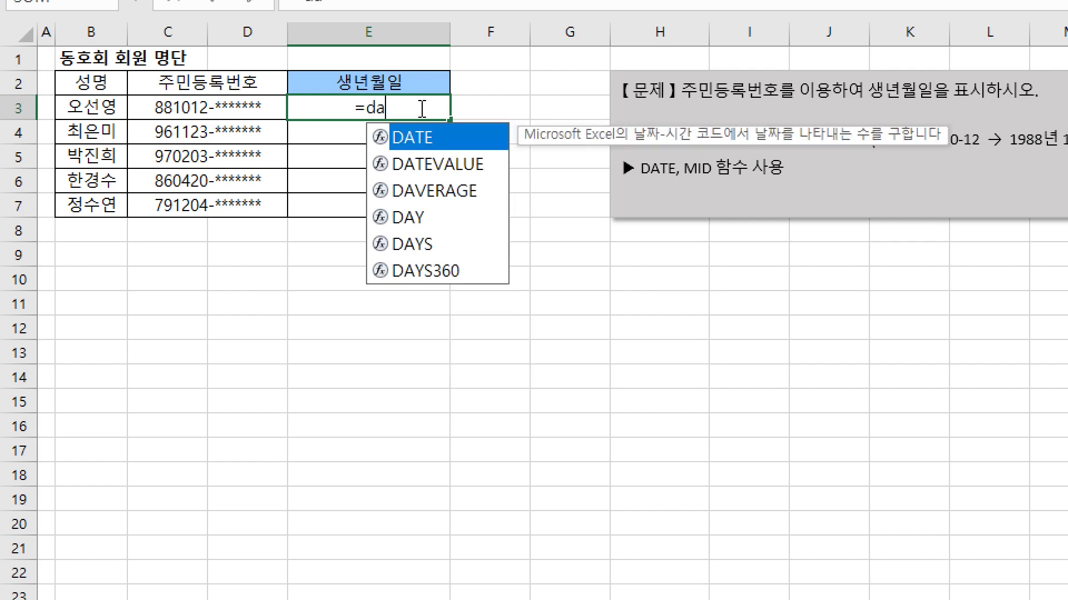
key("Tab")
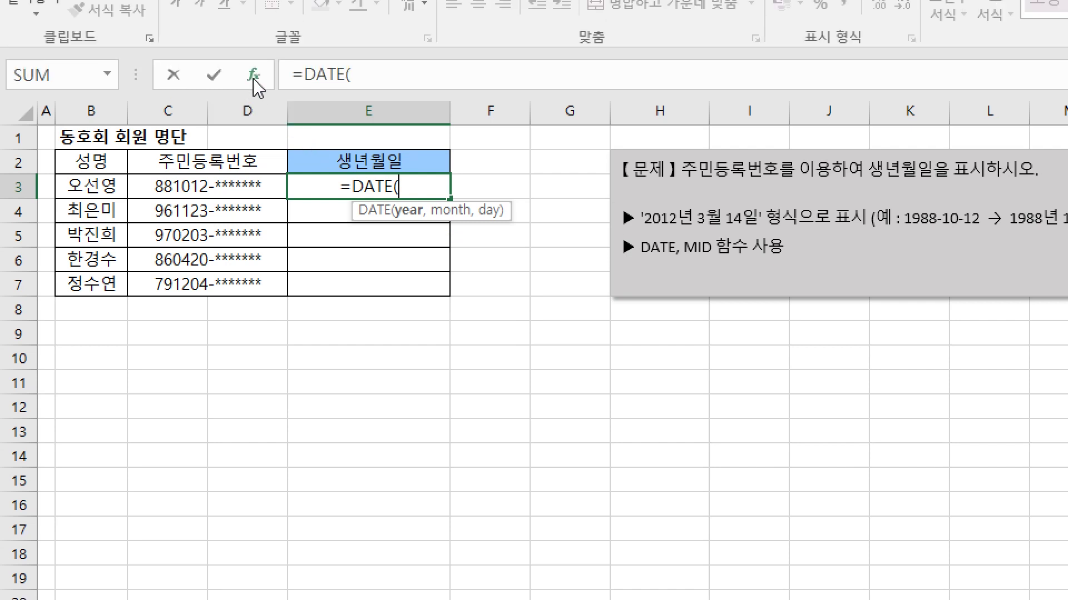
left_click(253, 76)
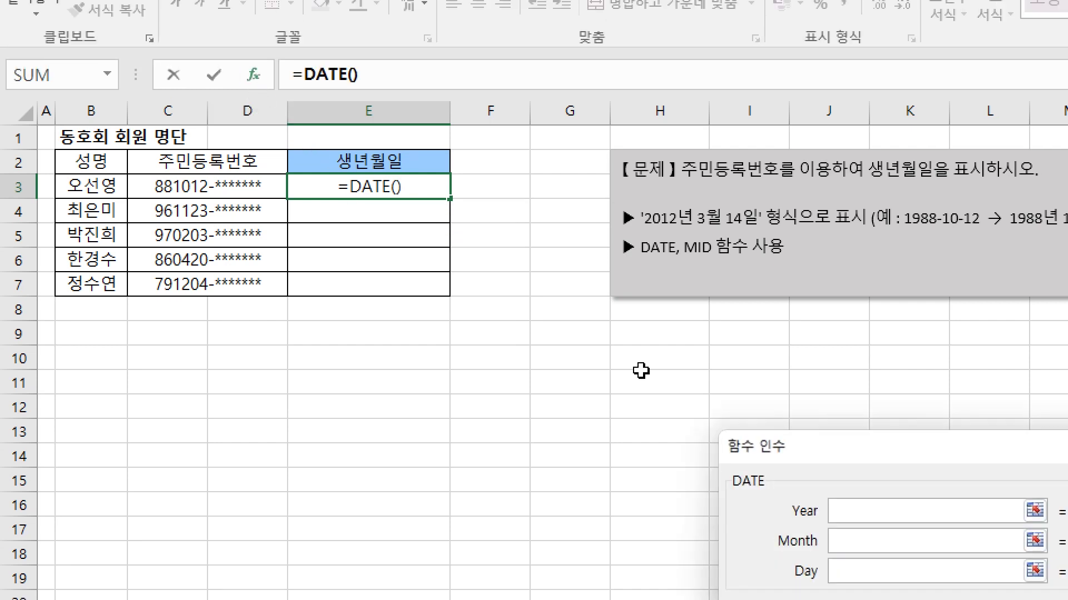
left_click_drag(662, 393, 586, 220)
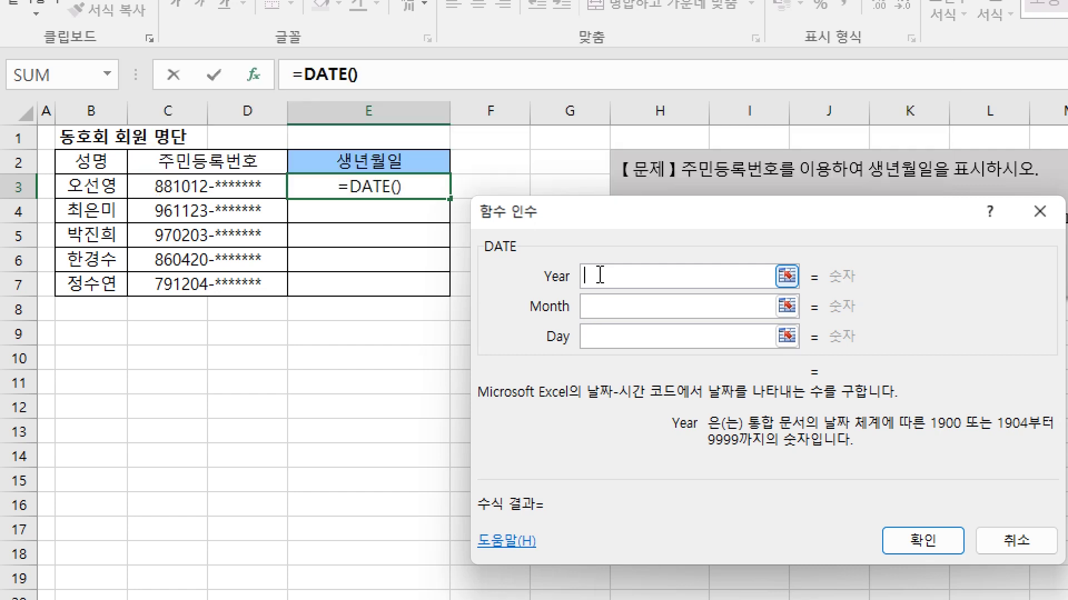
Nest an empty MID function in DATE's Year argument and switch the dialog to the MID arguments
type("mid")
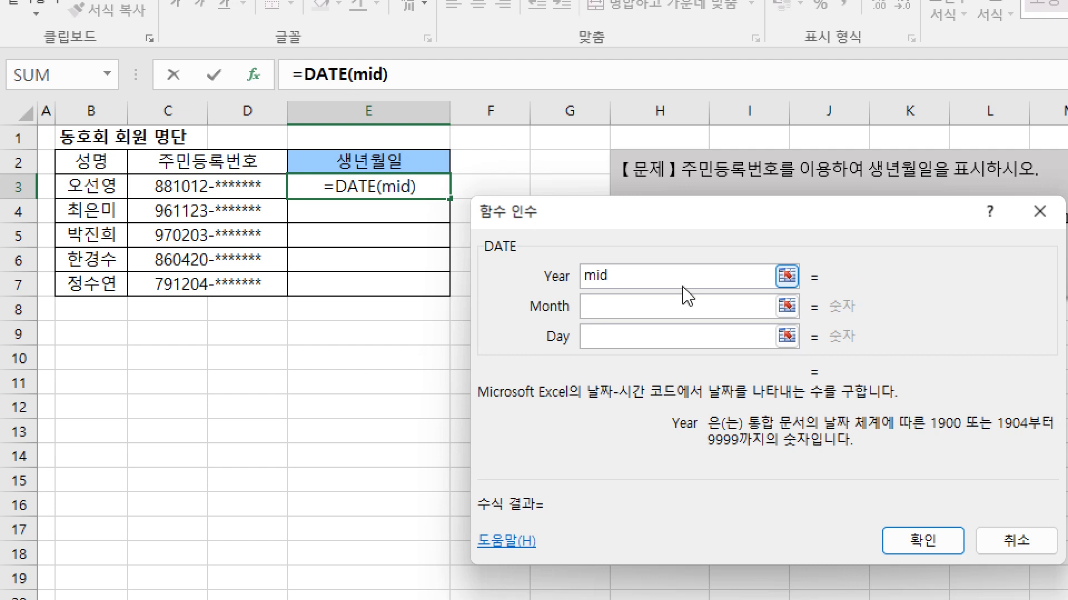
type("()")
left_click(616, 276)
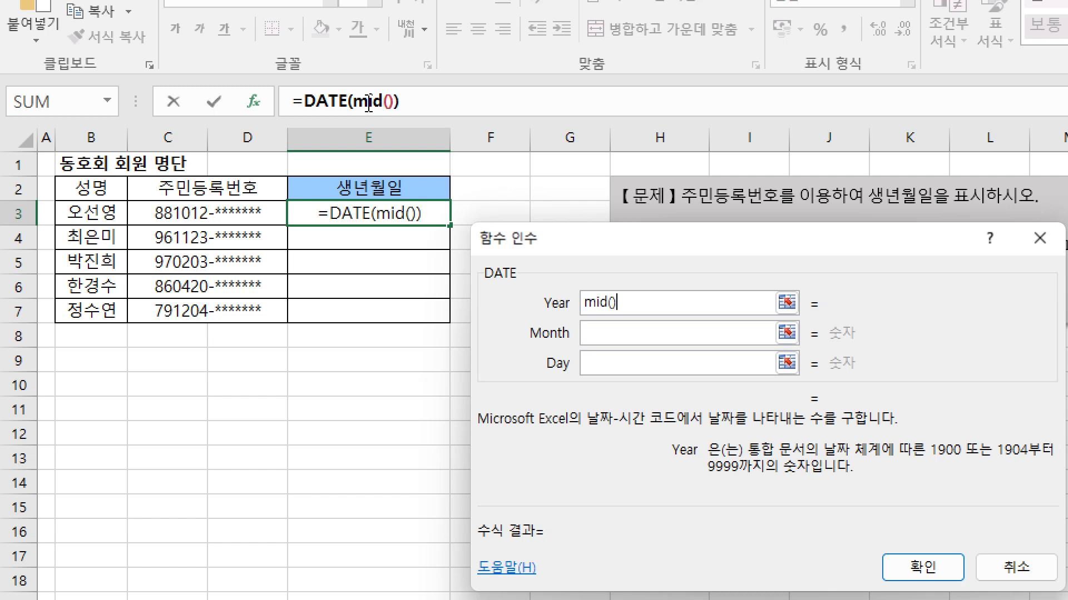
left_click(370, 104)
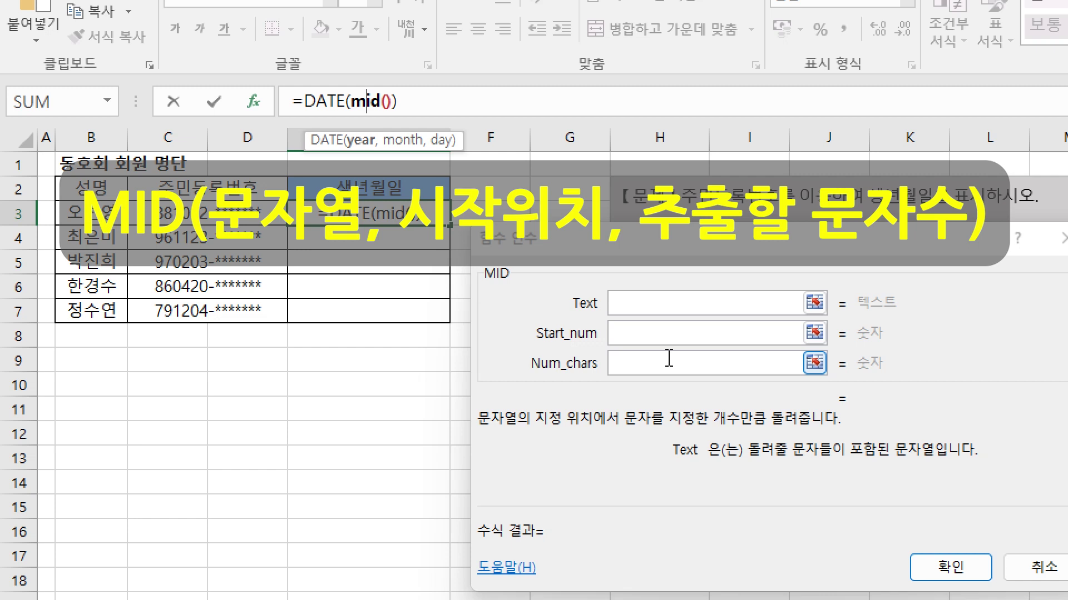
Complete the year's MID function with Text C3, Start_num 1 and Num_chars 2, and return to the DATE arguments
left_click(636, 306)
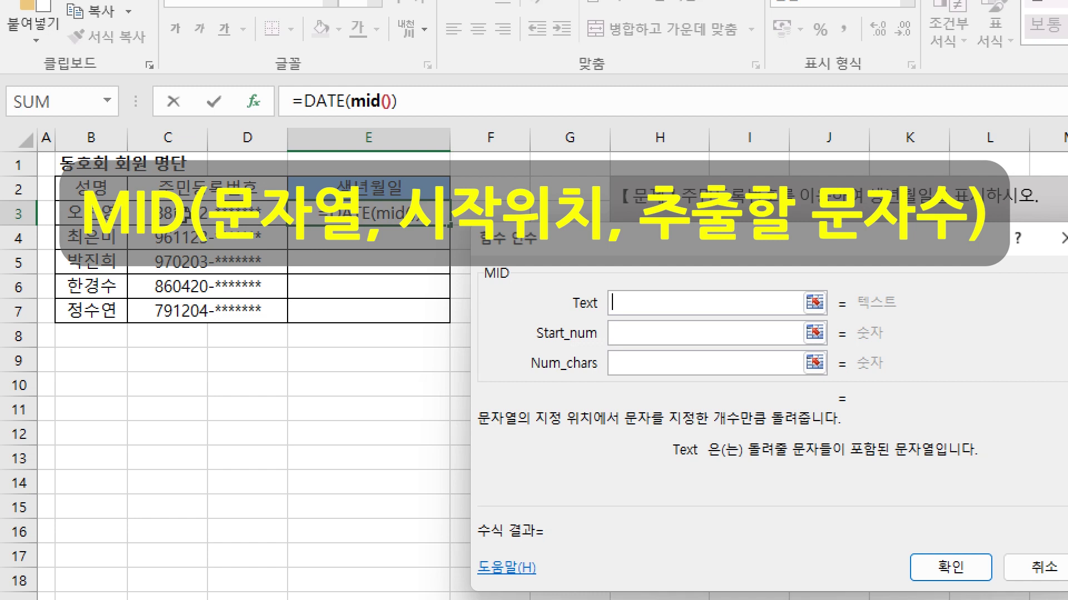
left_click(186, 217)
left_click(624, 334)
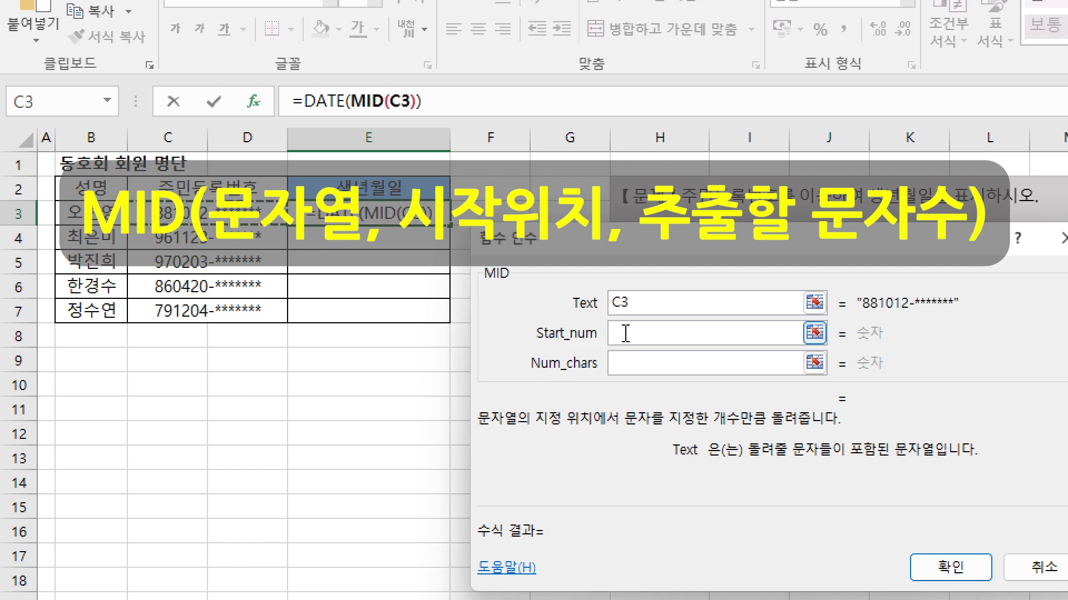
left_click(625, 334)
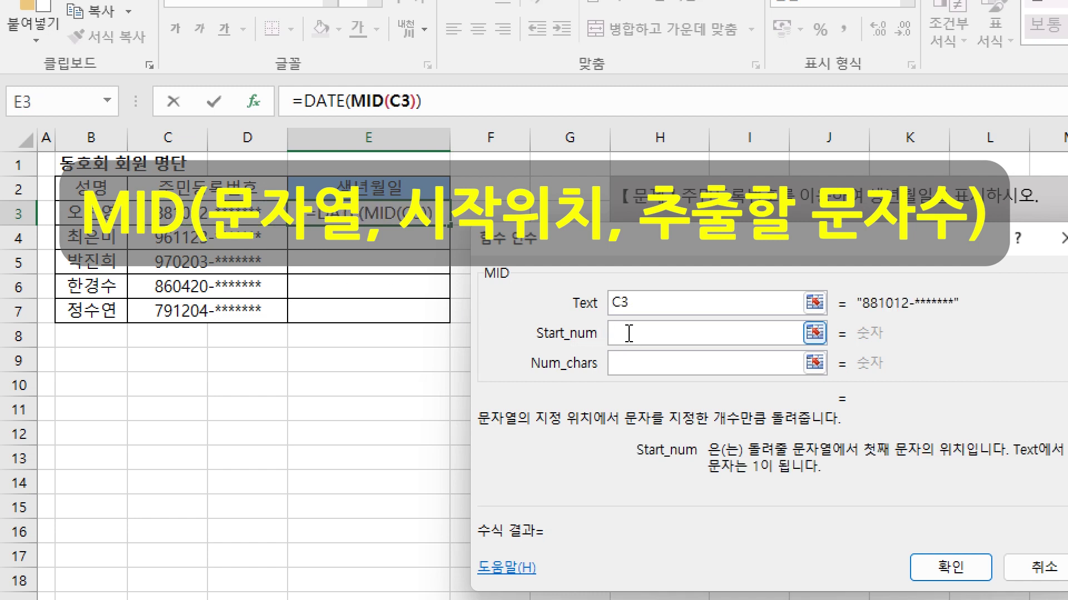
type("1")
left_click(630, 362)
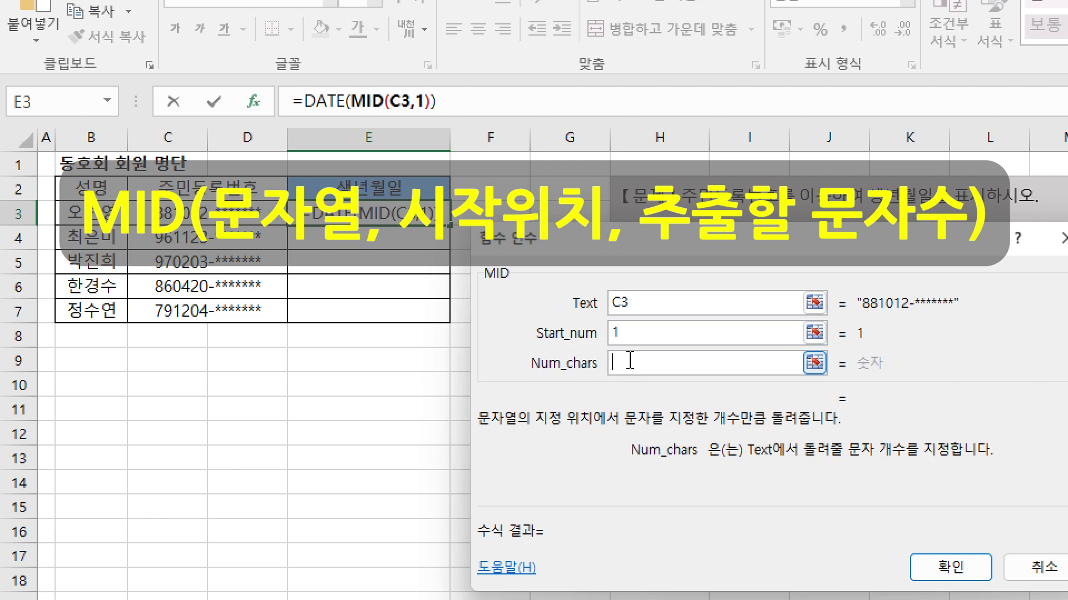
type("2")
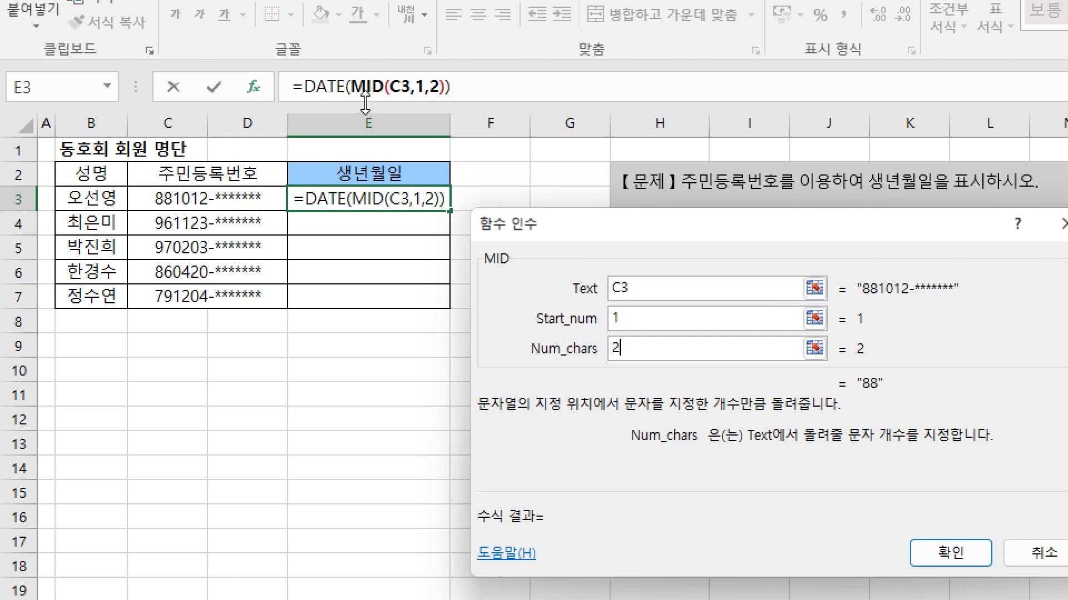
left_click(328, 86)
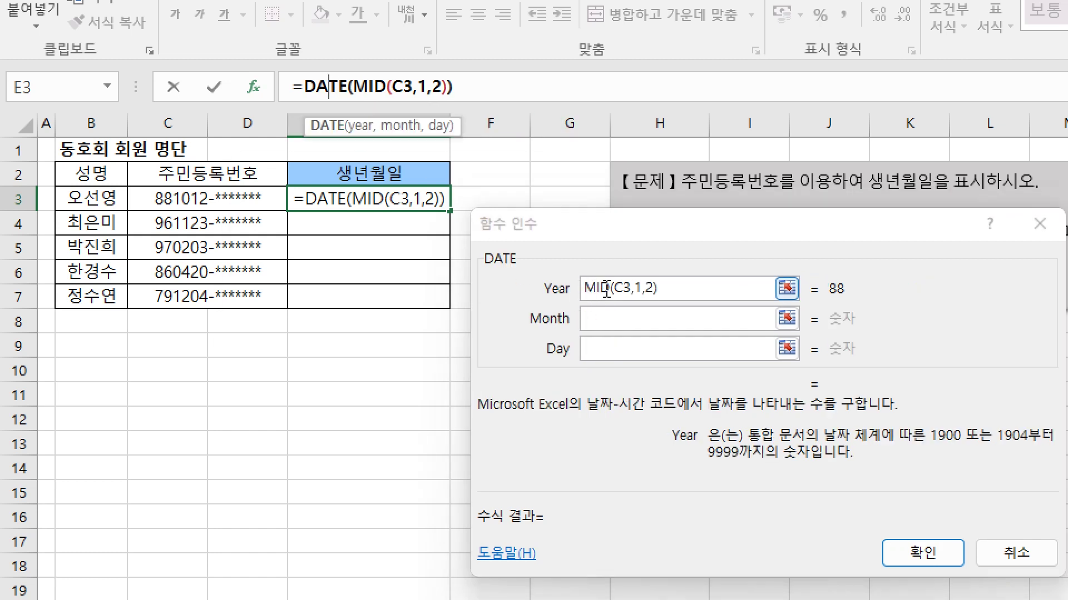
Nest an empty MID function in DATE's Month argument and switch the dialog to its arguments
left_click(636, 319)
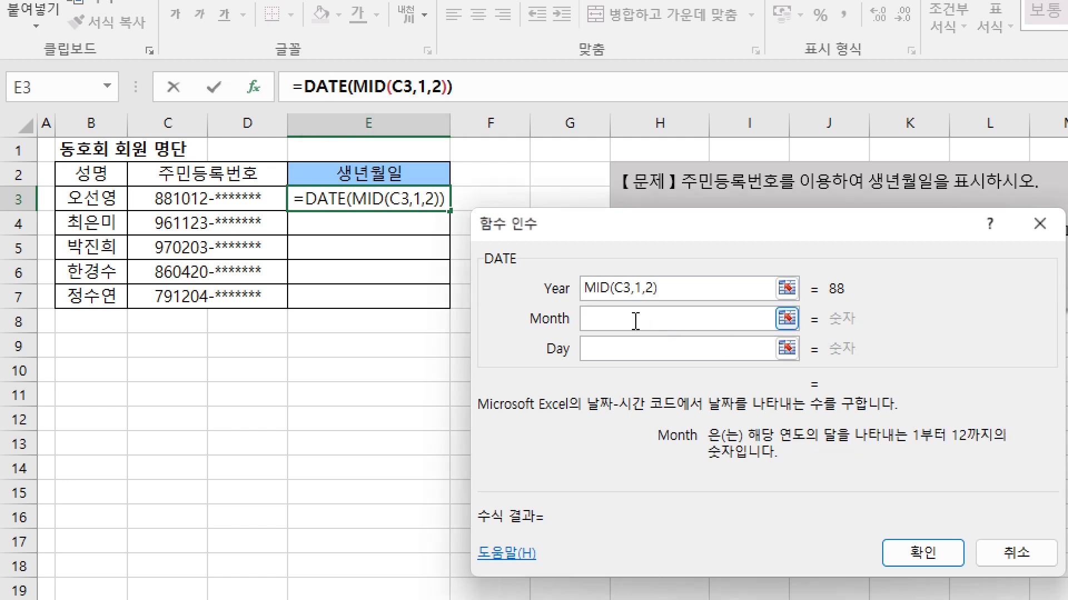
type("m")
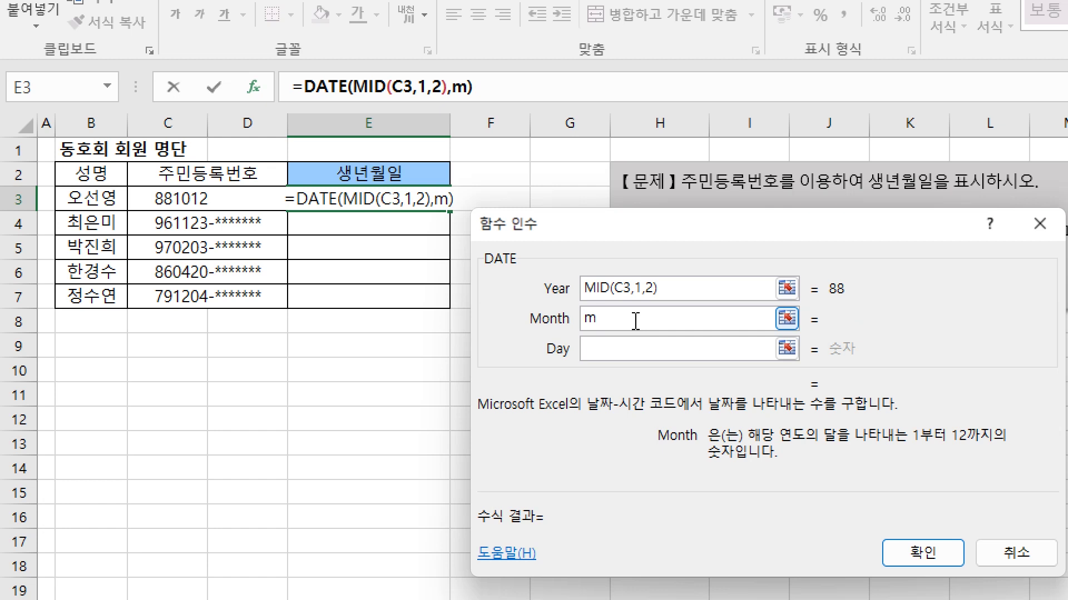
type("id")
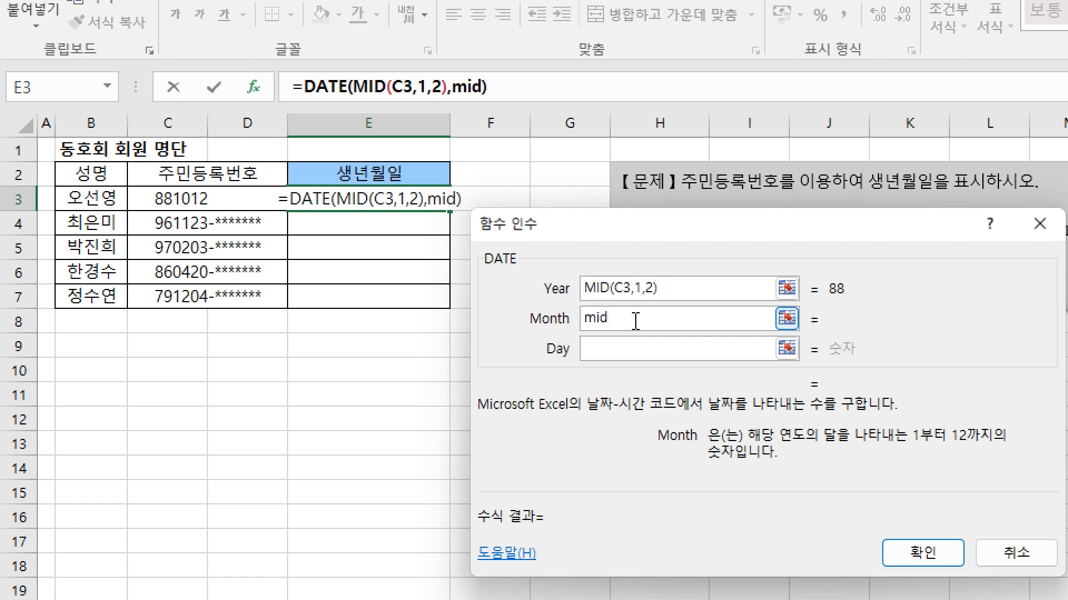
type("()")
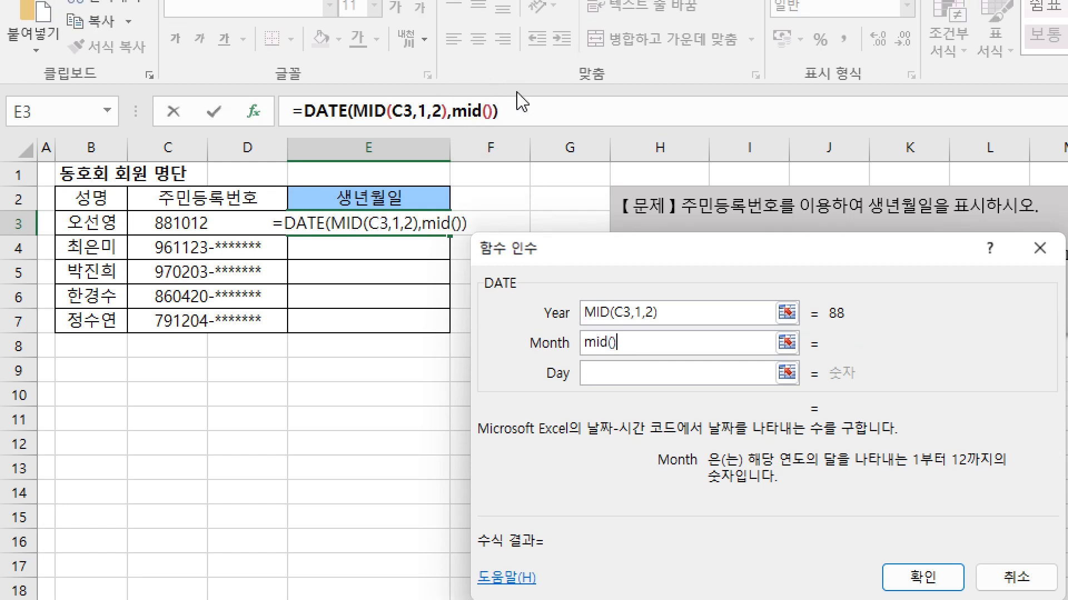
left_click(474, 111)
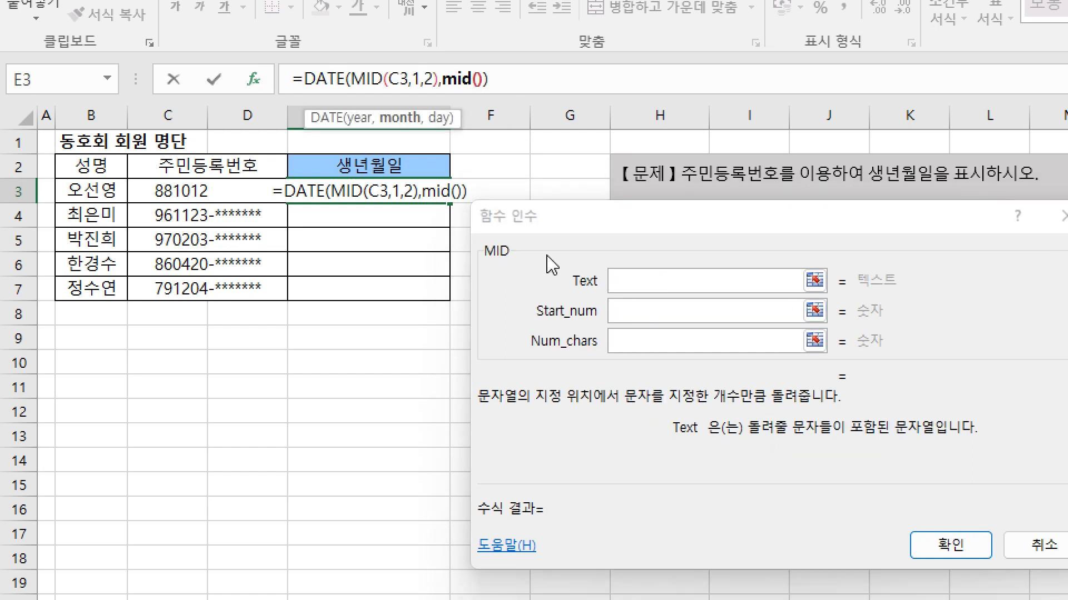
Complete the month's MID function with Text C3, Start_num 3 and Num_chars 2, and return to the DATE arguments
left_click(639, 281)
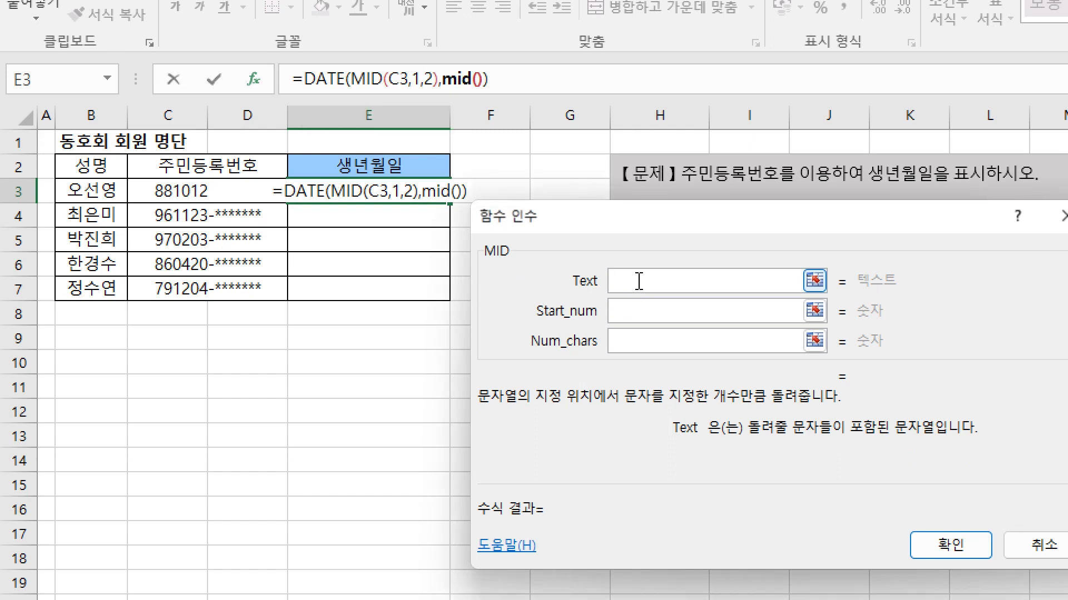
left_click(178, 194)
left_click(623, 314)
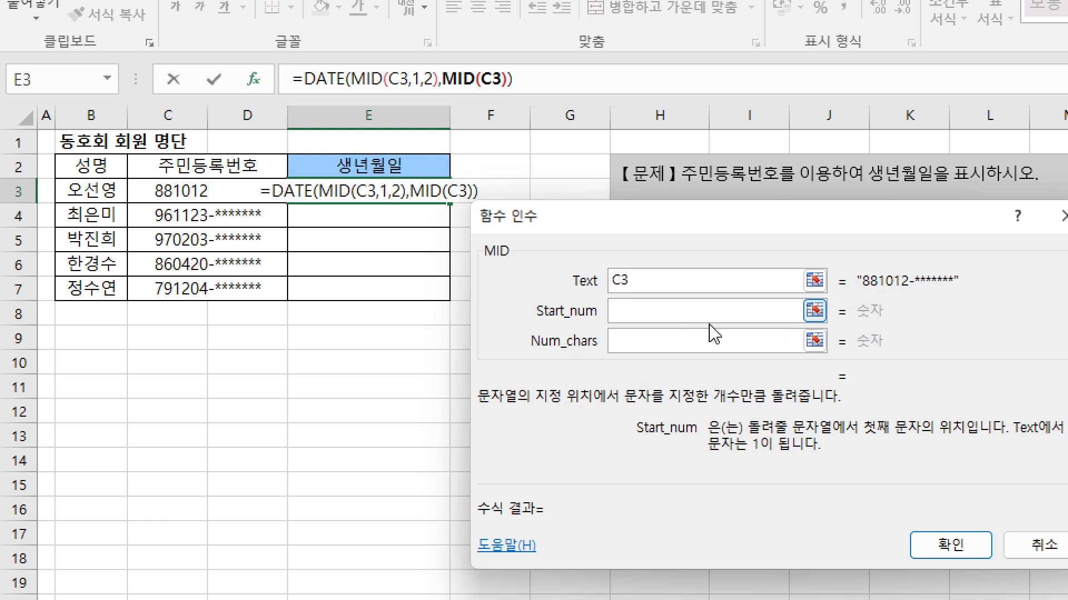
type("3")
left_click(658, 340)
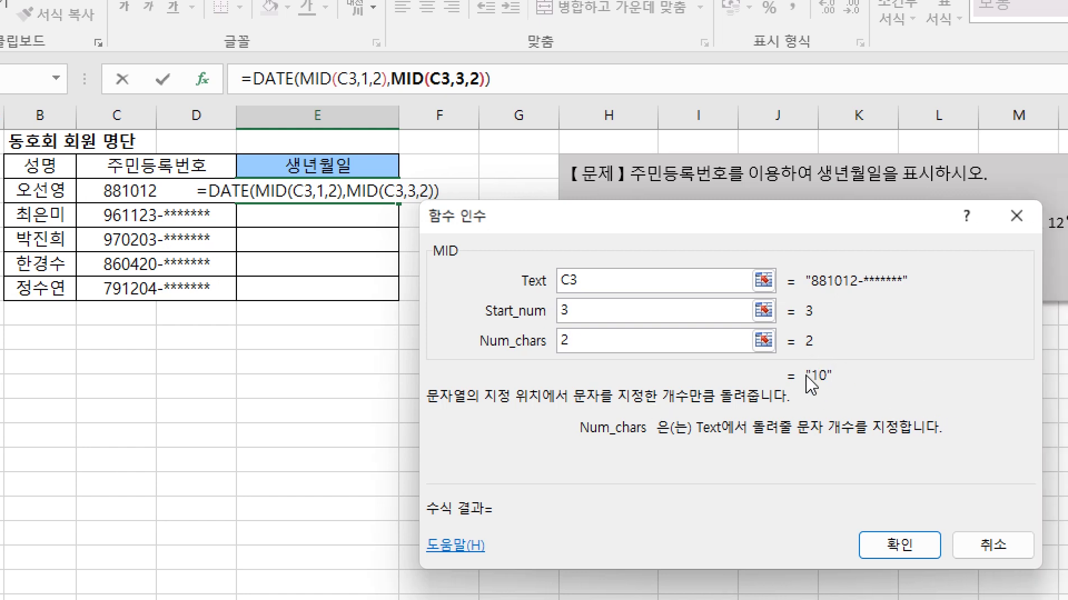
left_click(278, 79)
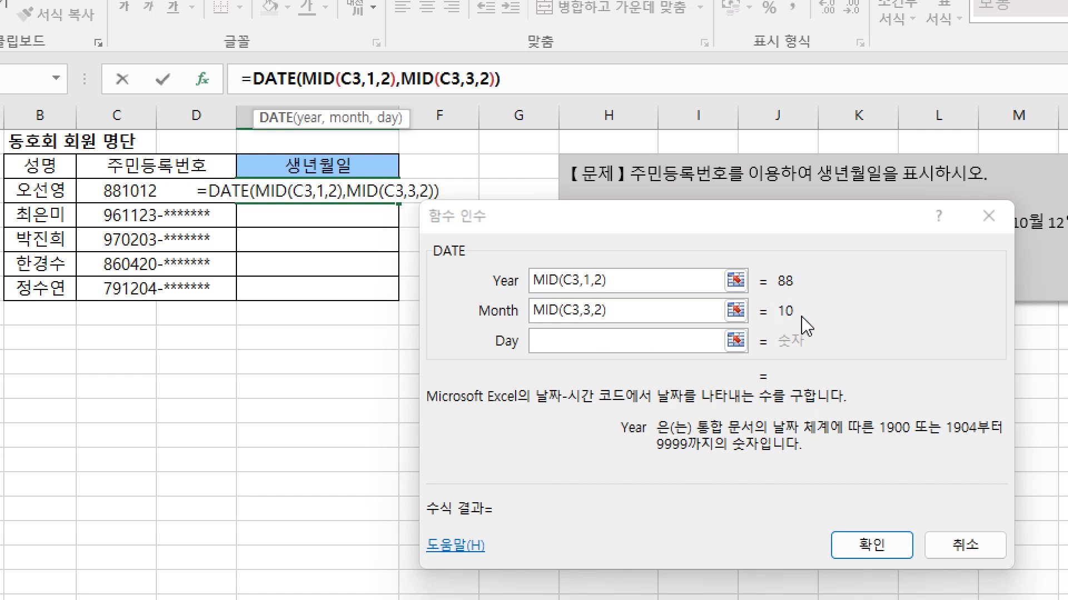
Nest an empty MID function in DATE's Day argument and switch the dialog to its arguments
left_click(585, 345)
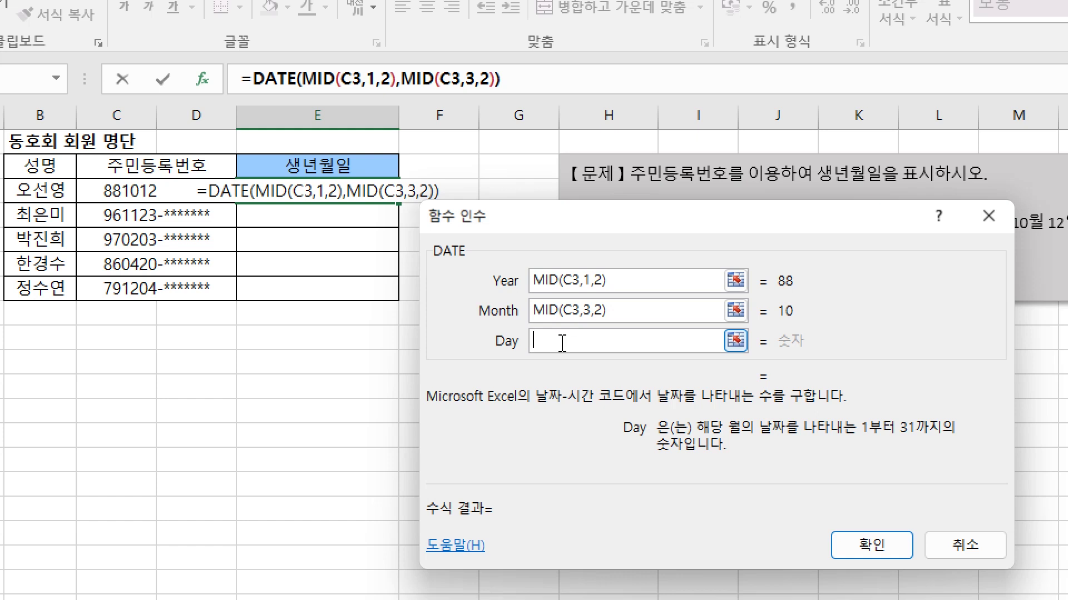
type("mid(")
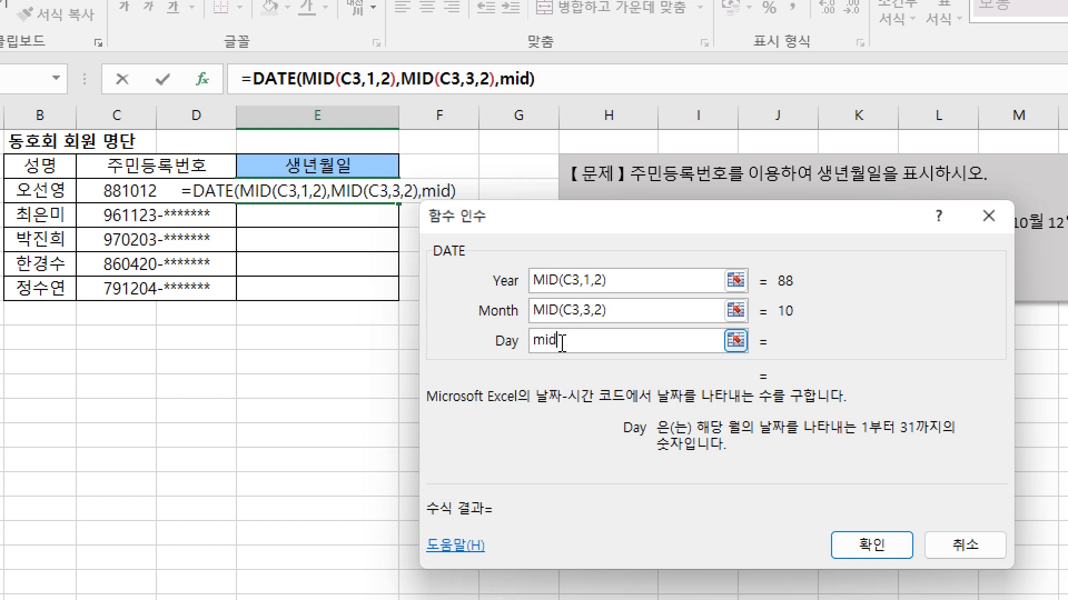
type(")")
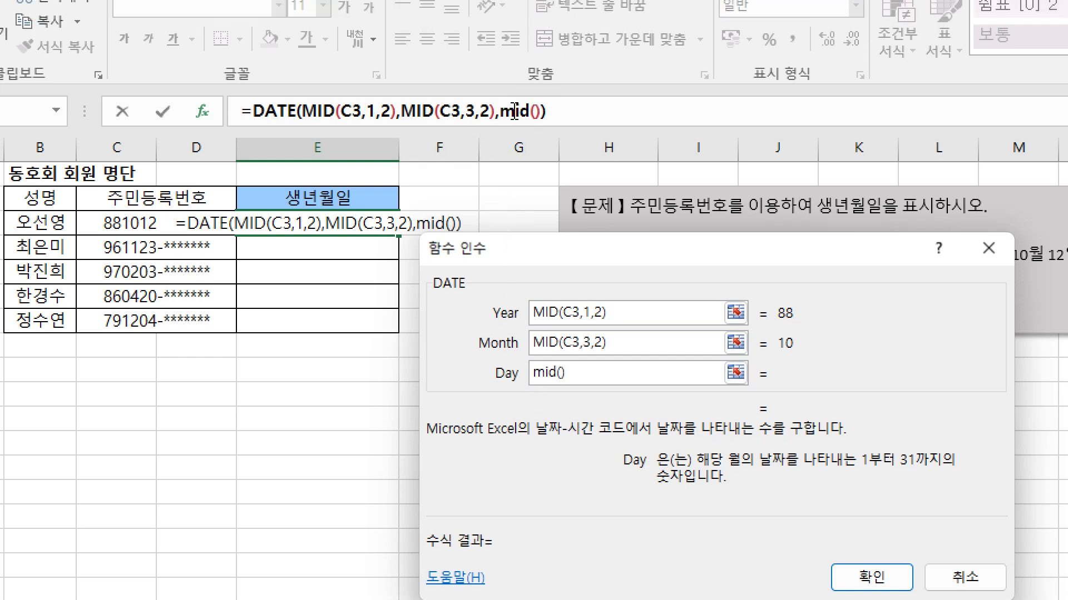
left_click(514, 111)
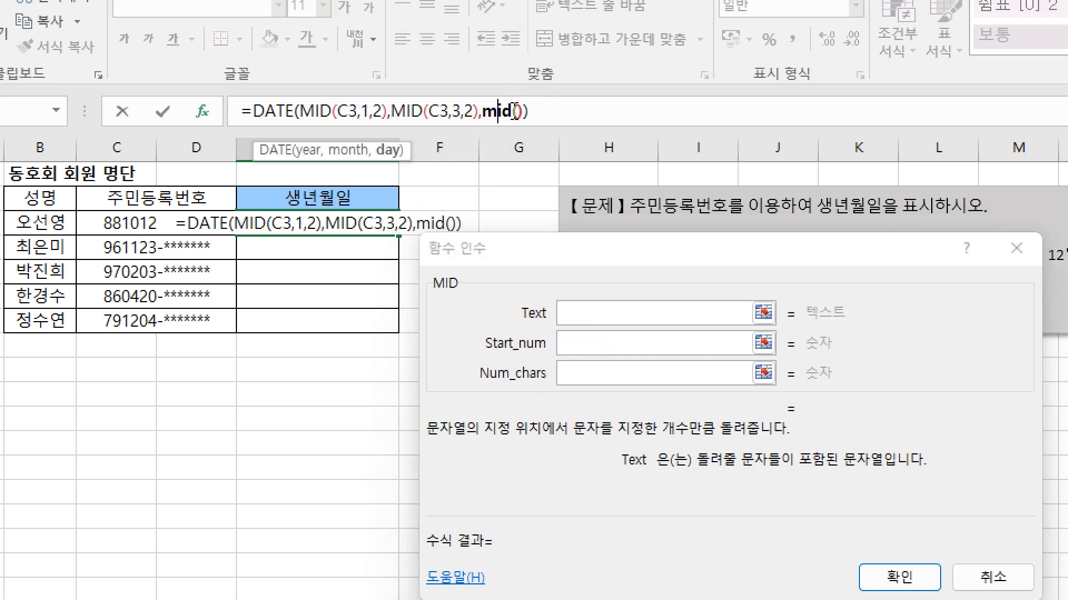
Complete the day's MID function with Text C3, Start_num 5 and Num_chars 2, and commit the finished DATE formula in E3
left_click(544, 264)
left_click_drag(544, 265, 539, 266)
left_click(581, 314)
left_click(142, 226)
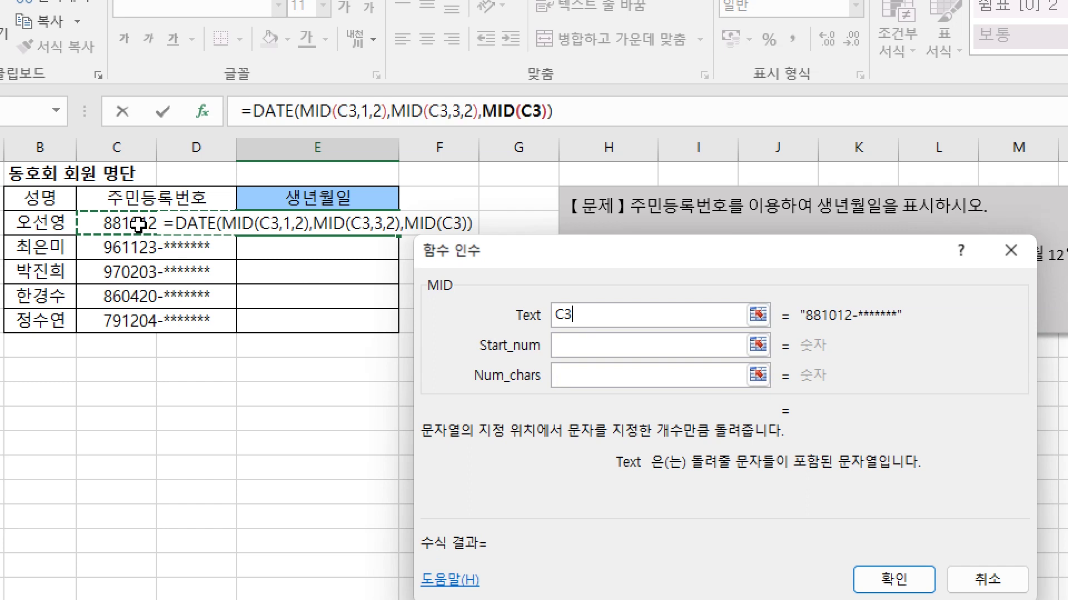
left_click(577, 350)
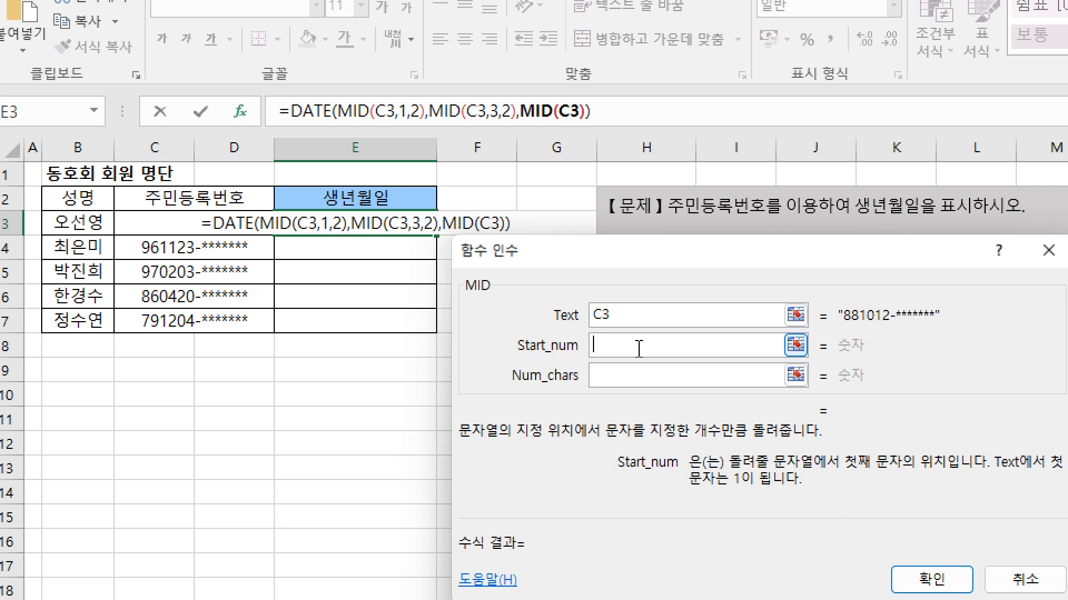
type("5")
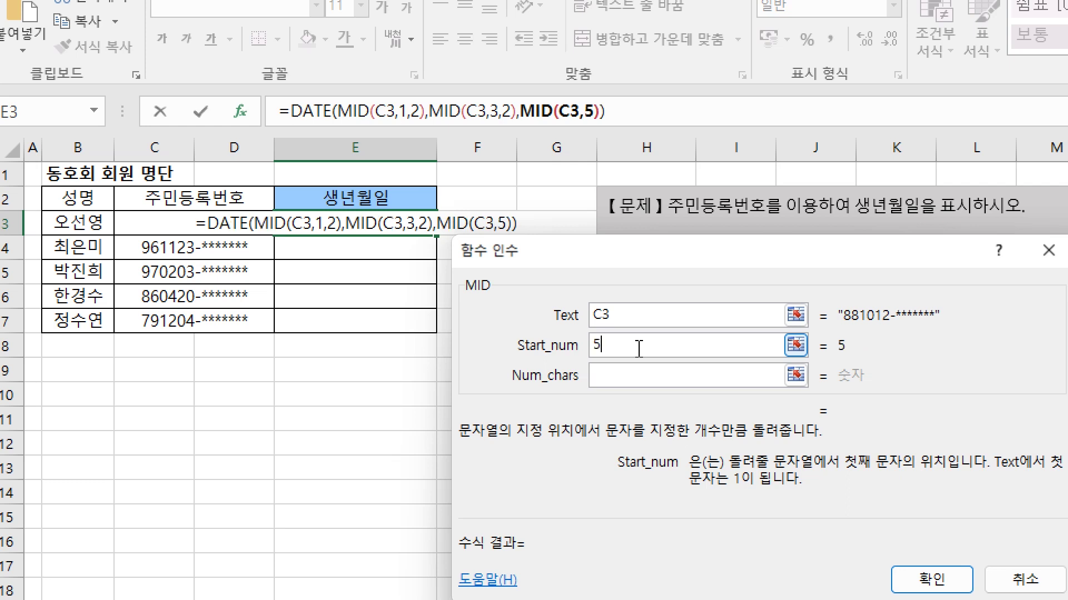
left_click(615, 377)
type("2")
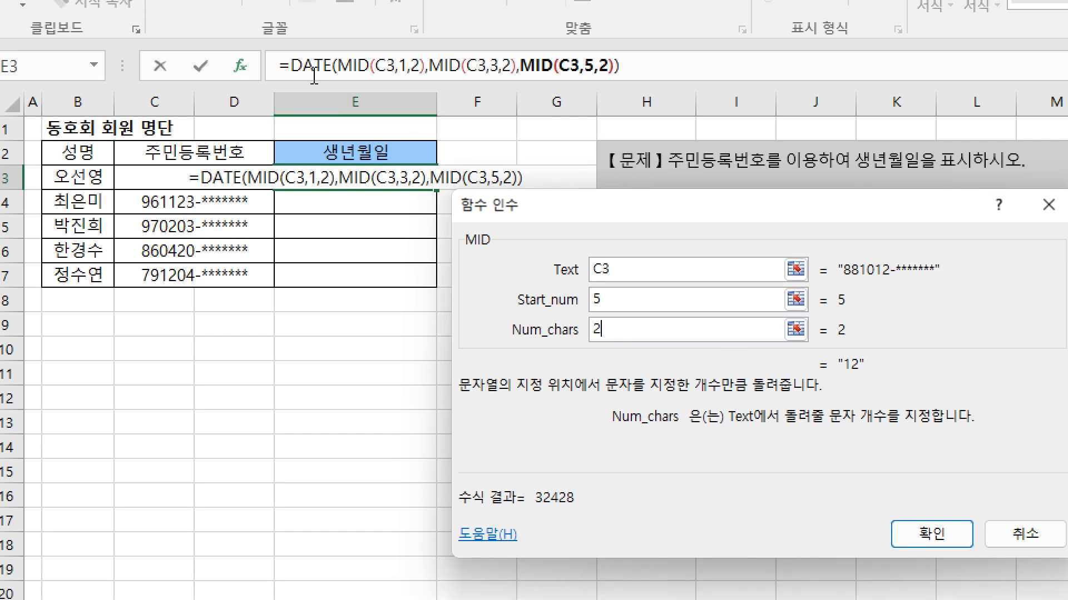
left_click(313, 62)
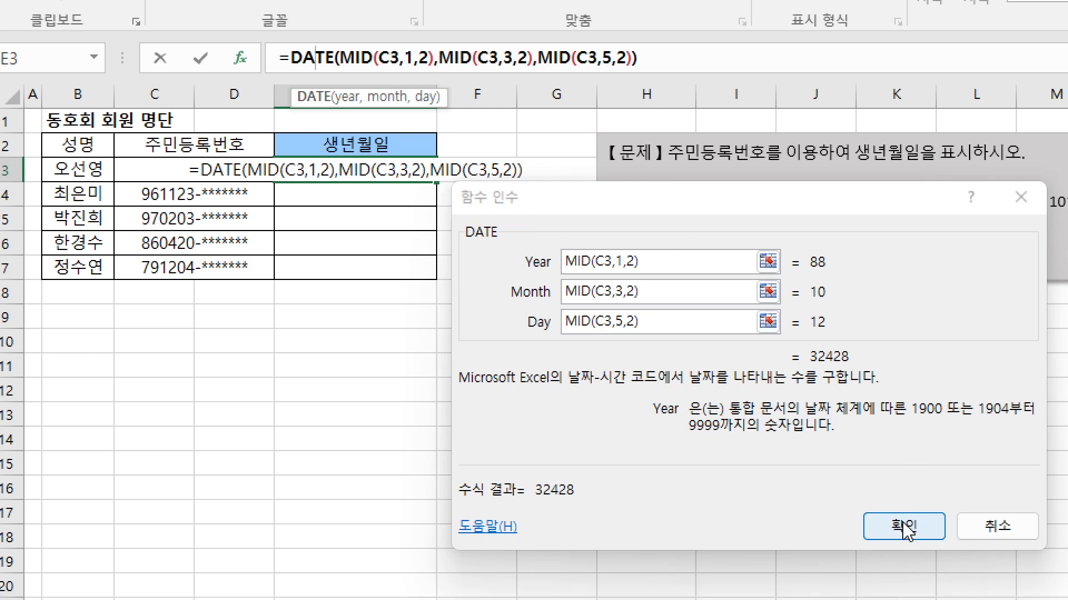
left_click(904, 526)
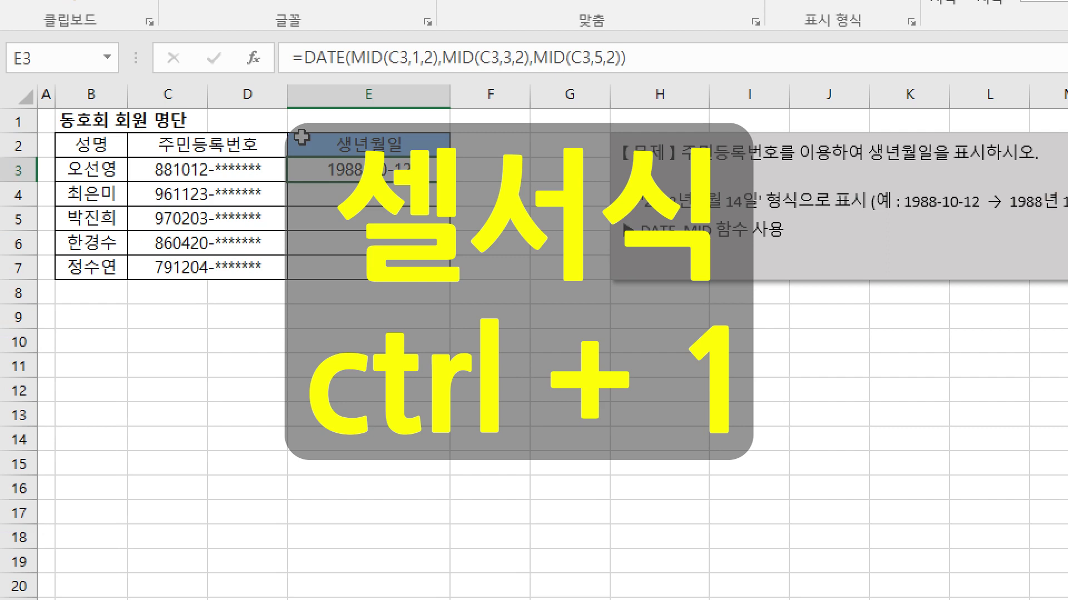
Format E3 with the 2012년 3월 14일 date type and fill its formula down to E7
key("ctrl+1")
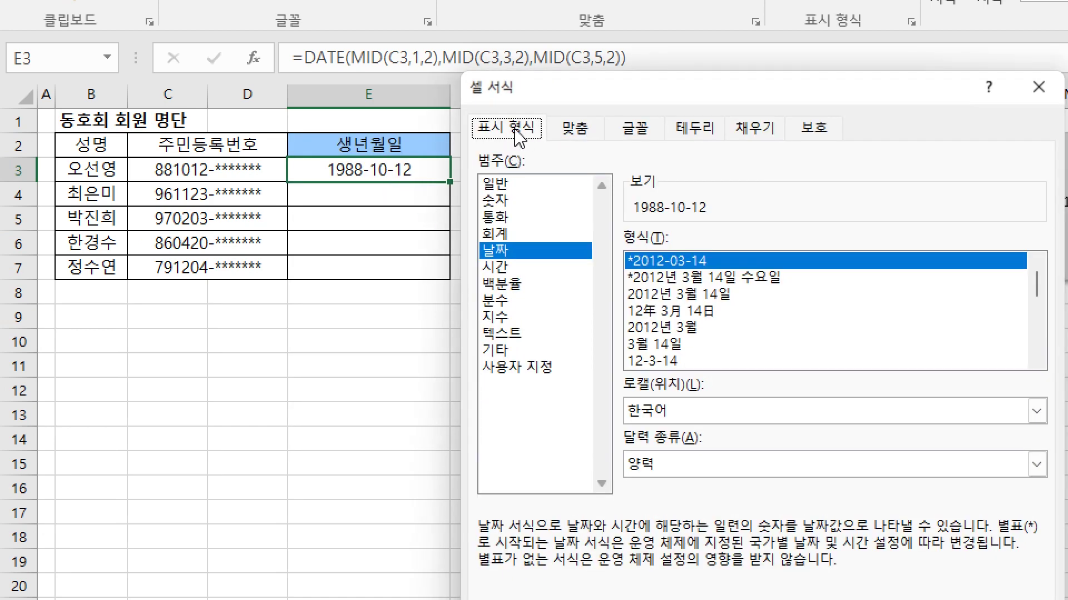
left_click(502, 253)
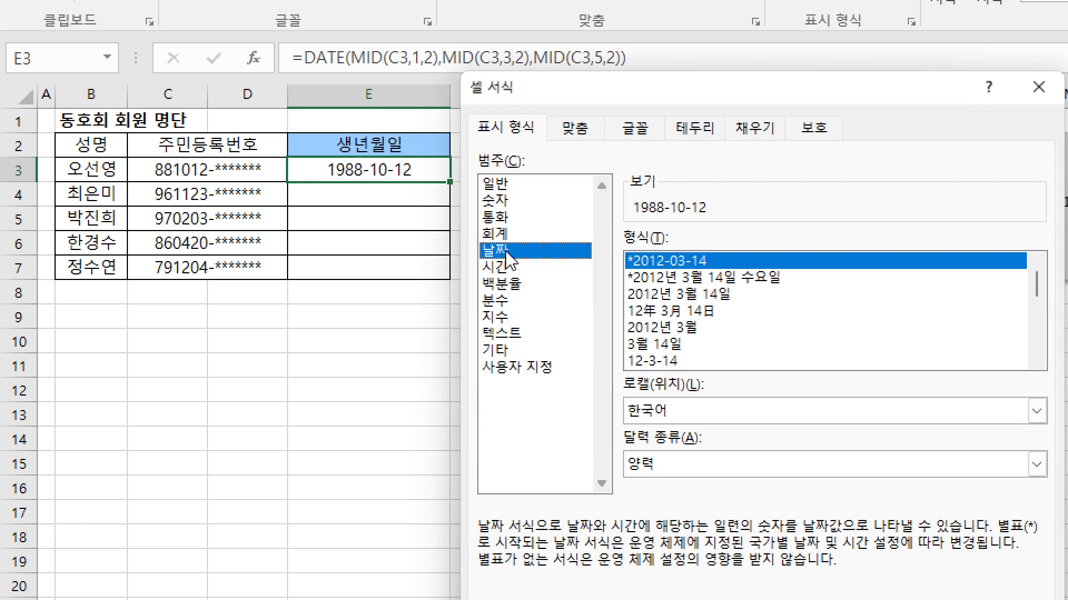
left_click(678, 294)
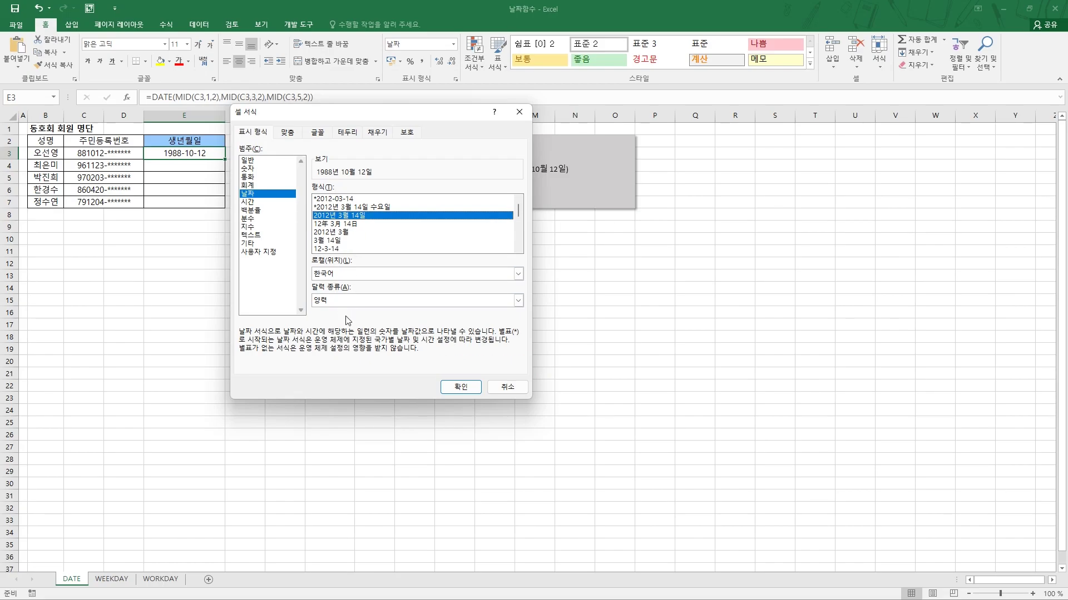
left_click(449, 386)
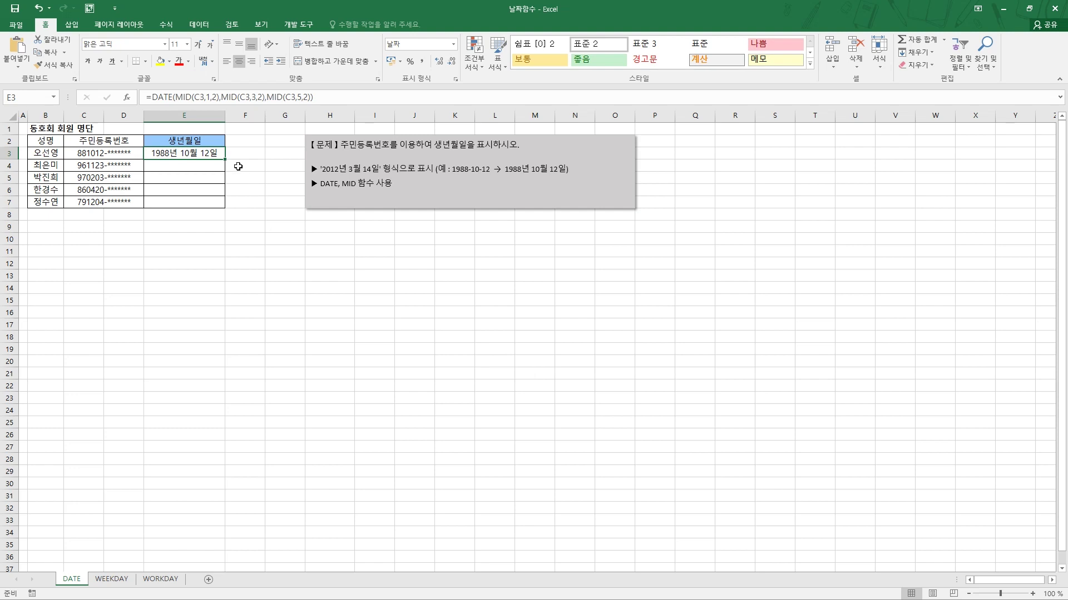
left_click_drag(224, 160, 230, 209)
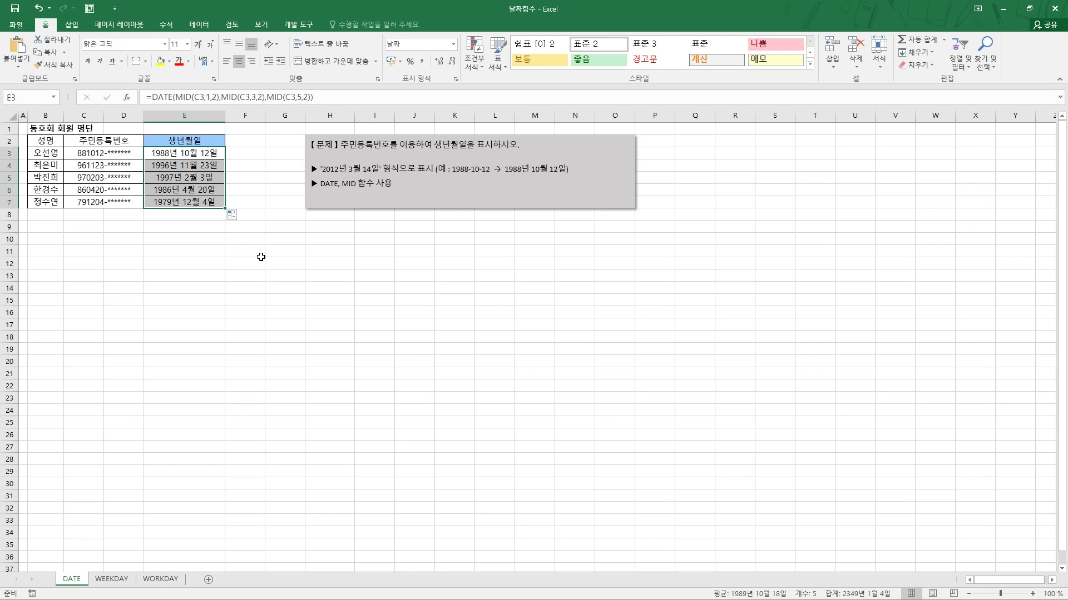
left_click(261, 259)
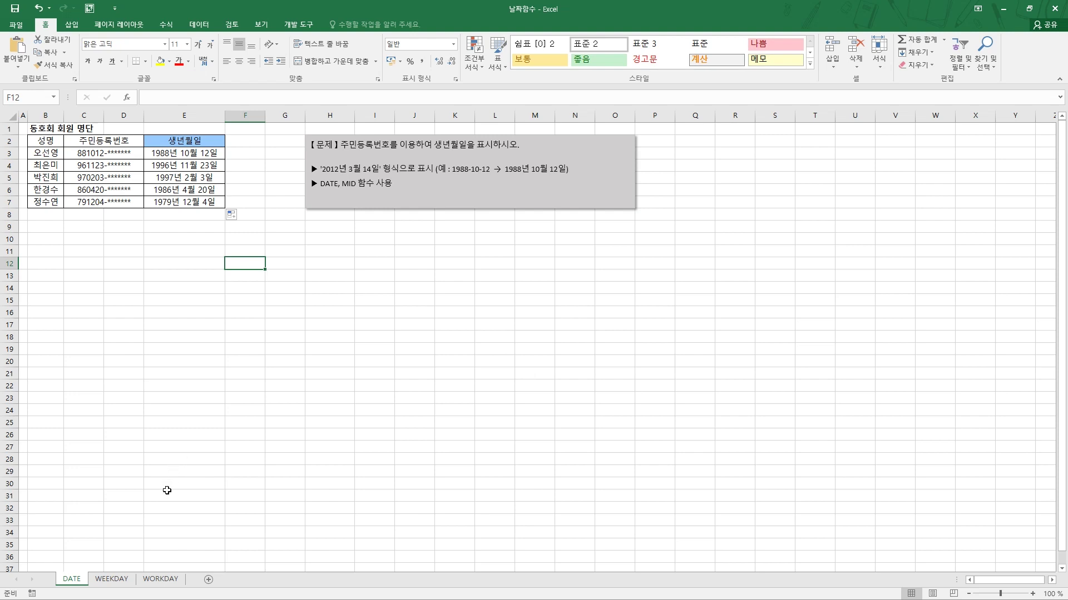
Switch to the WEEKDAY worksheet
left_click(112, 580)
left_click(199, 378)
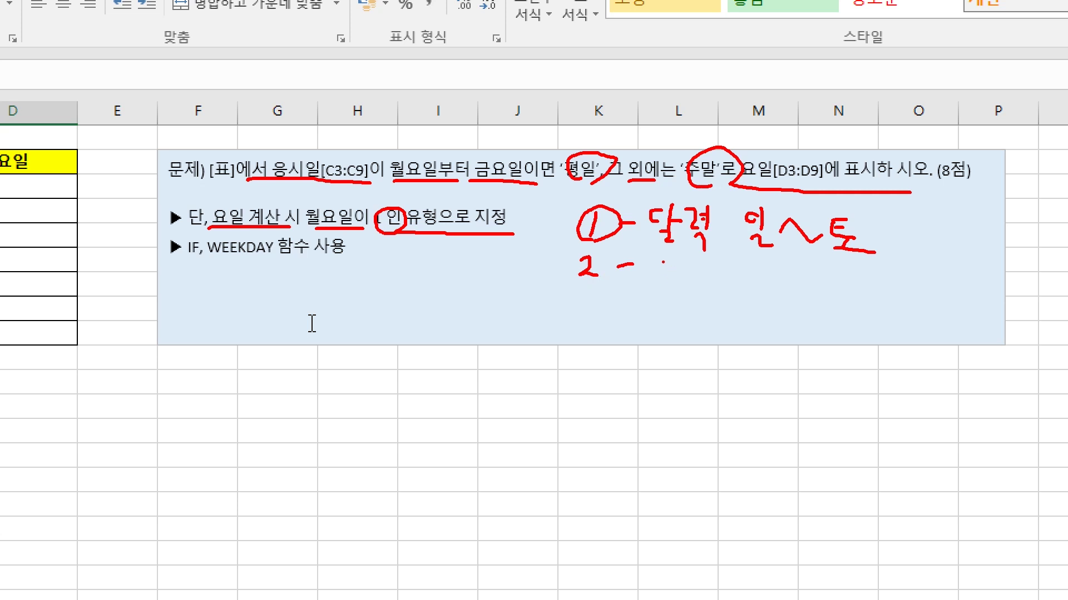
Study the exercise's conditions for labelling exam dates 평일 or 주말 and the rule for numbering weekdays from Monday
mouse_move(656, 279)
left_mouse_down()
mouse_move(673, 280)
mouse_move(680, 300)
mouse_move(699, 309)
mouse_move(790, 273)
mouse_move(815, 313)
left_mouse_up()
left_click(725, 296)
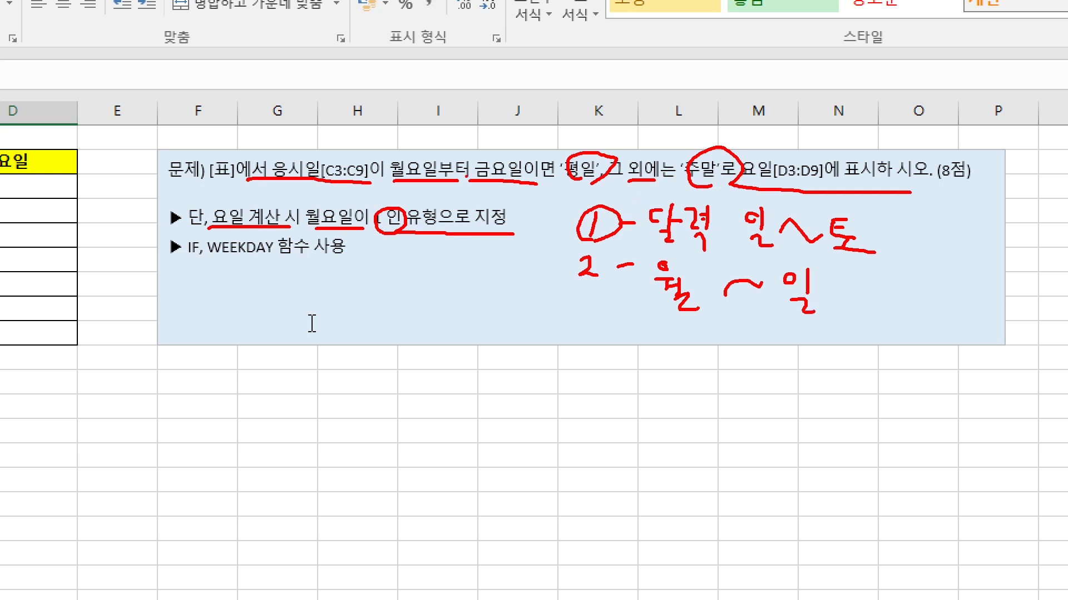
mouse_move(398, 179)
left_mouse_down()
mouse_move(386, 169)
mouse_move(396, 159)
mouse_move(434, 179)
left_mouse_up()
left_click_drag(531, 183, 599, 187)
mouse_move(305, 227)
left_mouse_down()
mouse_move(368, 232)
mouse_move(386, 206)
mouse_move(390, 230)
left_mouse_up()
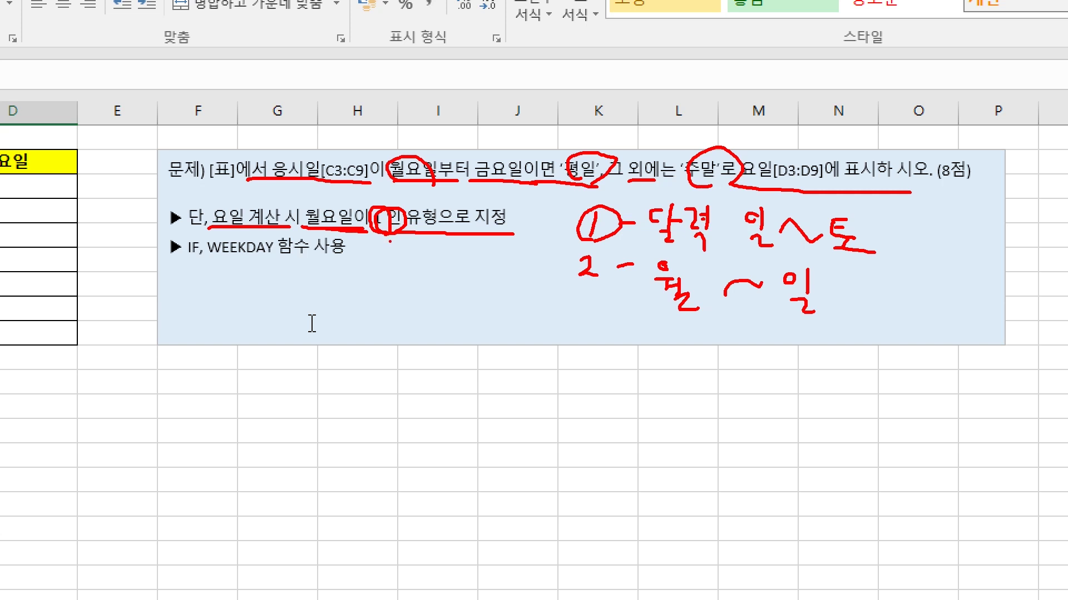
key("e")
mouse_move(308, 227)
left_mouse_down()
mouse_move(431, 230)
mouse_move(365, 213)
mouse_move(386, 225)
left_mouse_up()
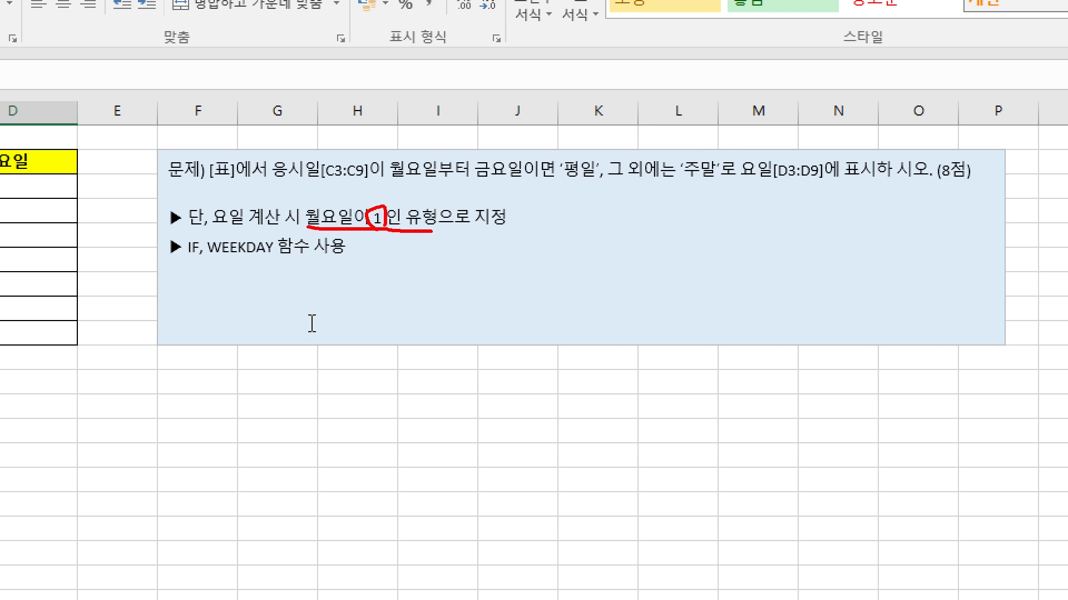
mouse_move(416, 257)
left_mouse_down()
mouse_move(421, 250)
mouse_move(426, 270)
mouse_move(462, 258)
left_mouse_up()
key("Escape")
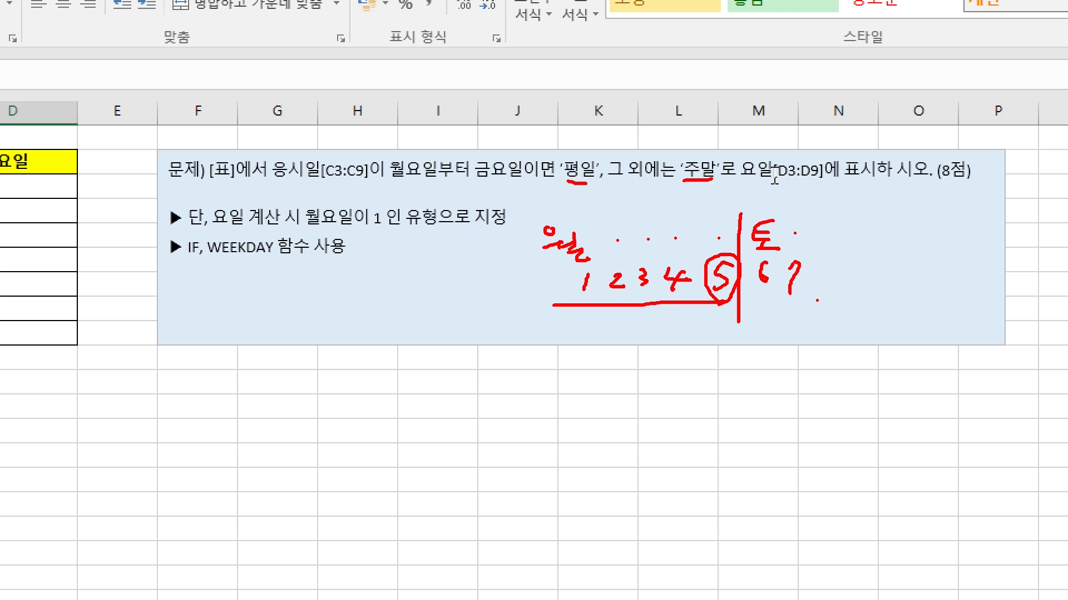
left_click_drag(566, 301, 817, 311)
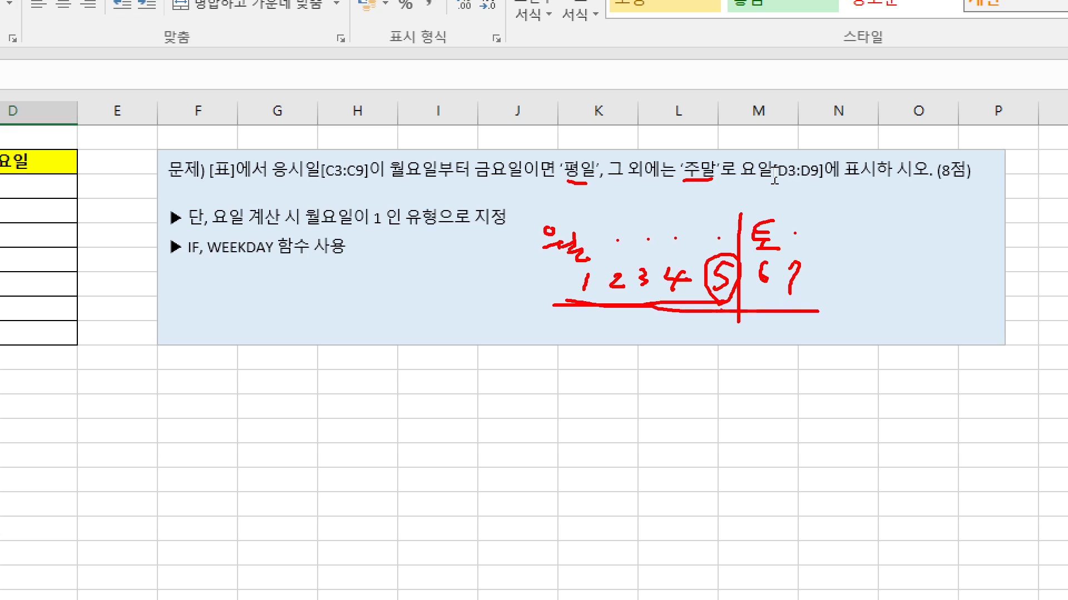
key("Escape")
Start an IF function in D3 and bring up its function arguments dialog
scroll(317, 300, "left", 4)
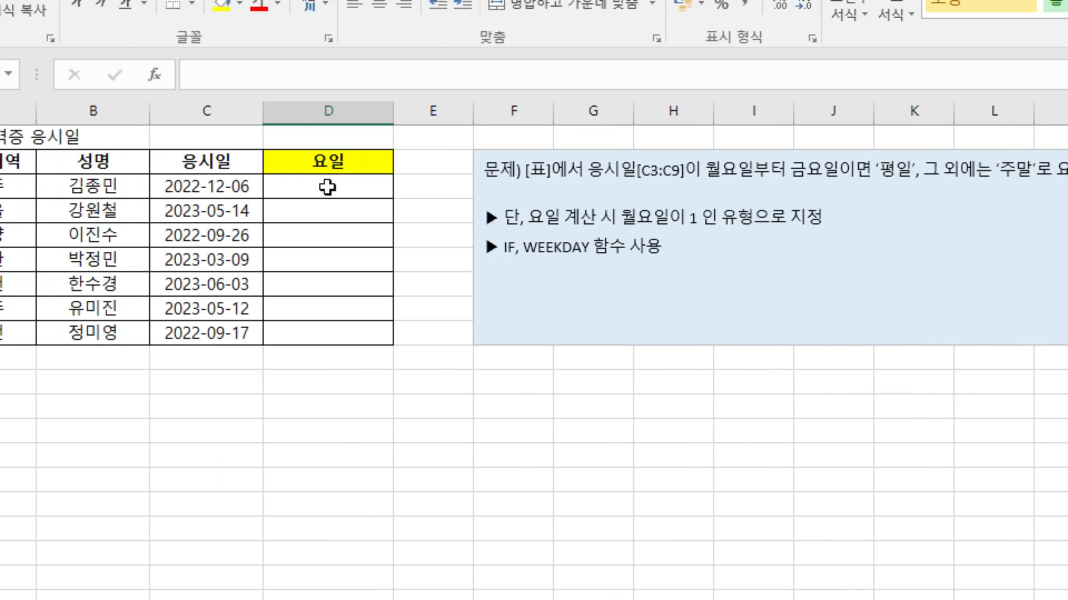
left_click(327, 188)
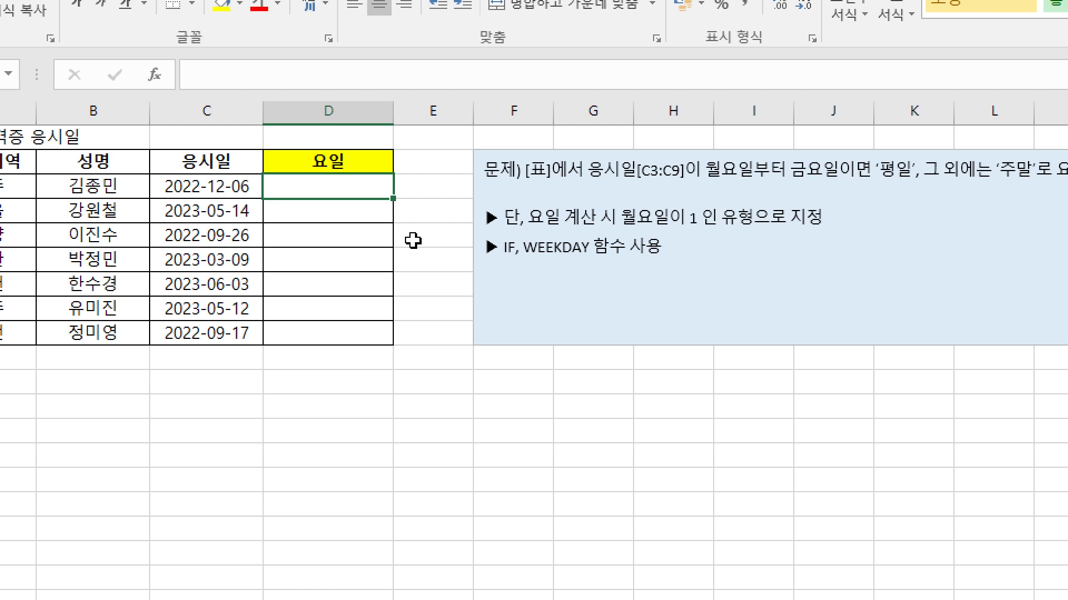
type("=")
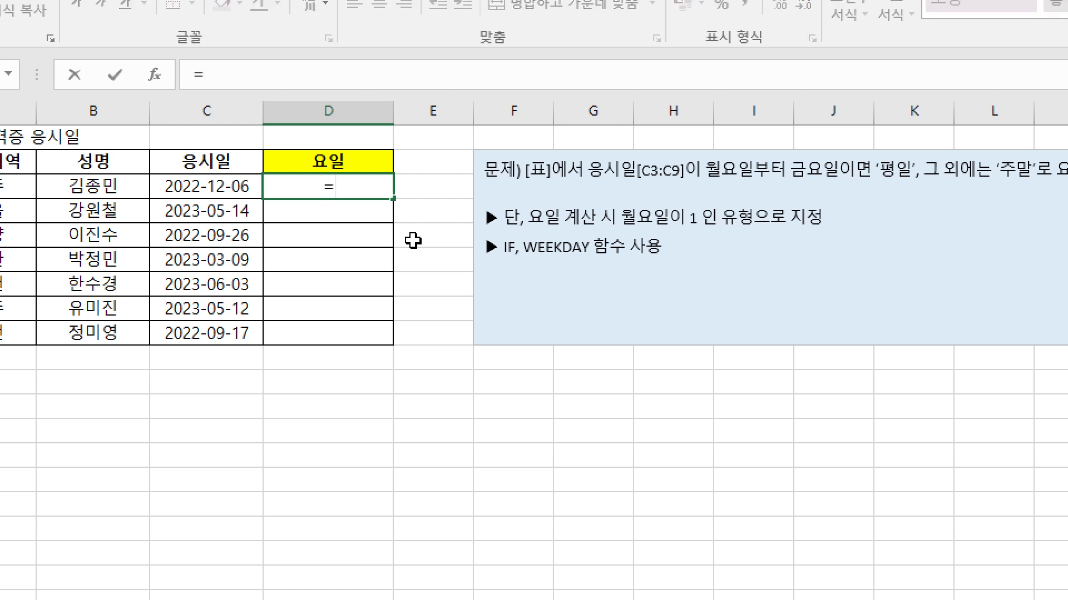
type("if")
key("Tab")
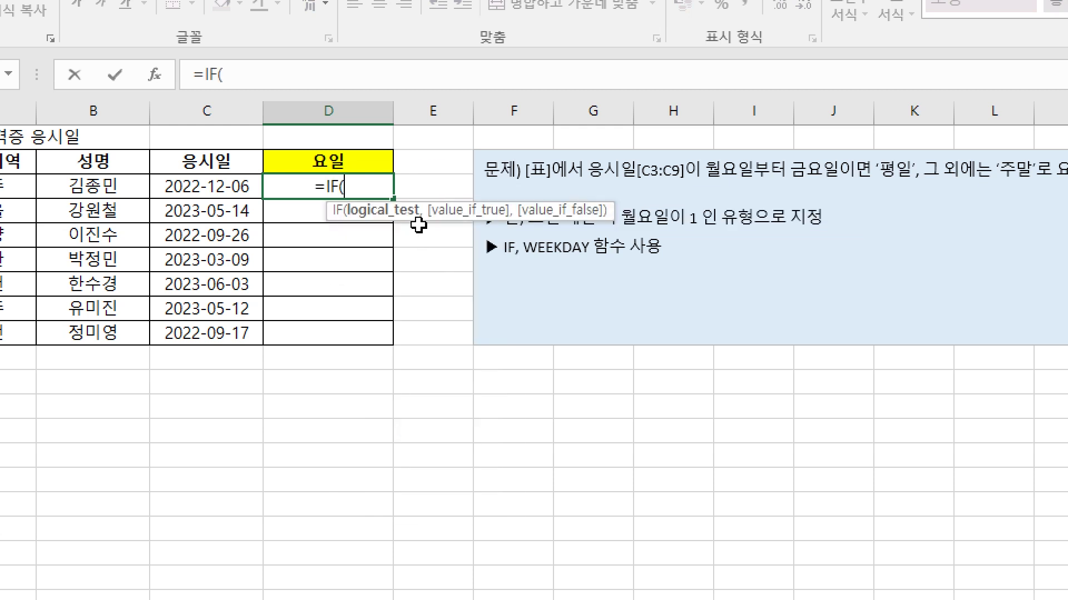
left_click(156, 85)
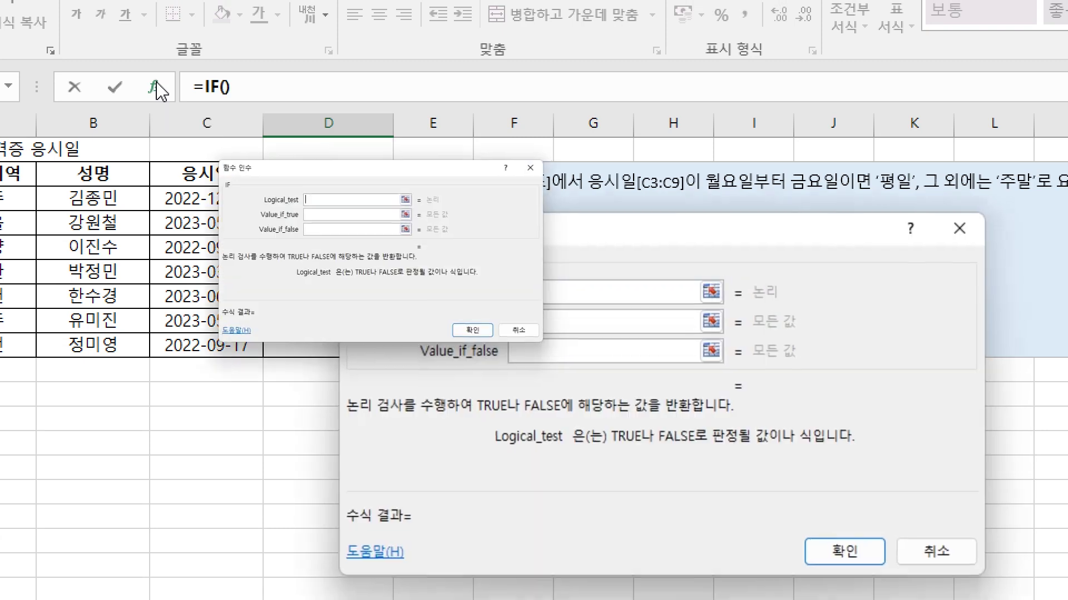
left_click_drag(439, 236, 475, 245)
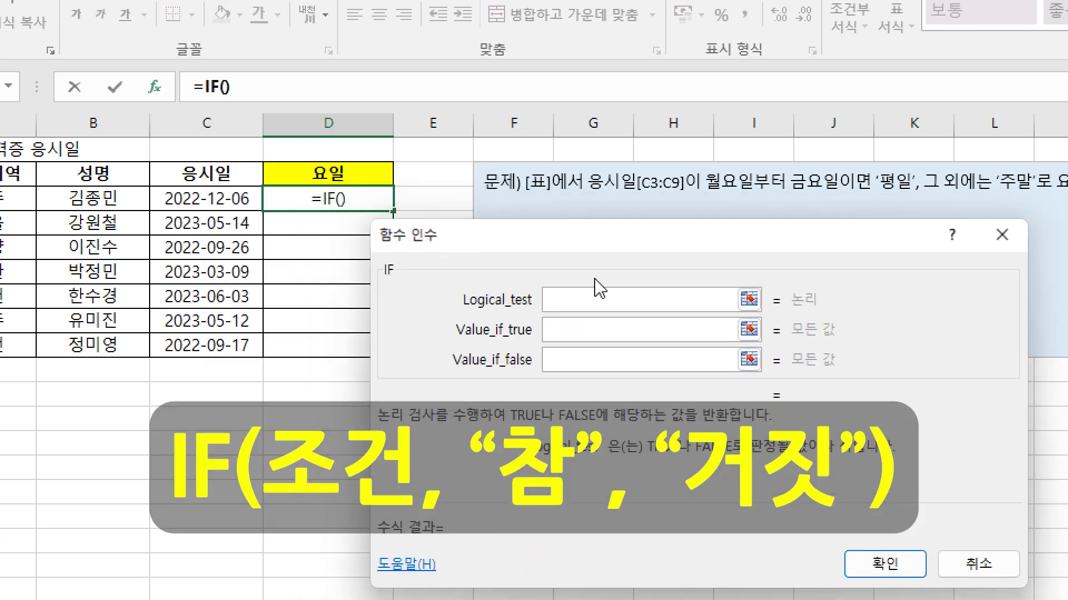
Set the IF arguments to Logical_test weekday() <= 5, Value_if_true "평일" and Value_if_false "주말"
type("wee")
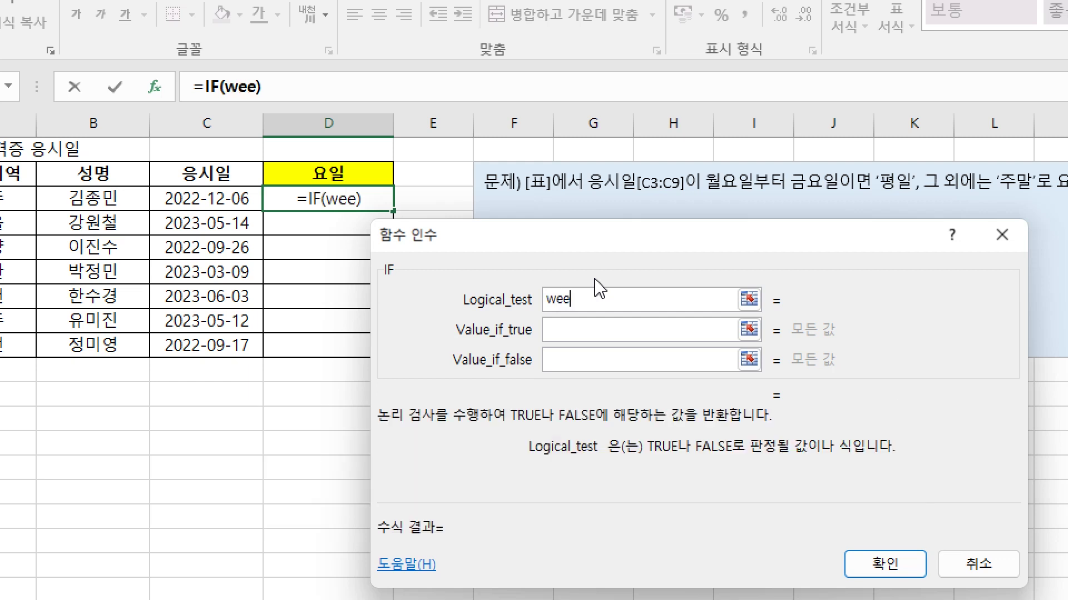
type("kday()")
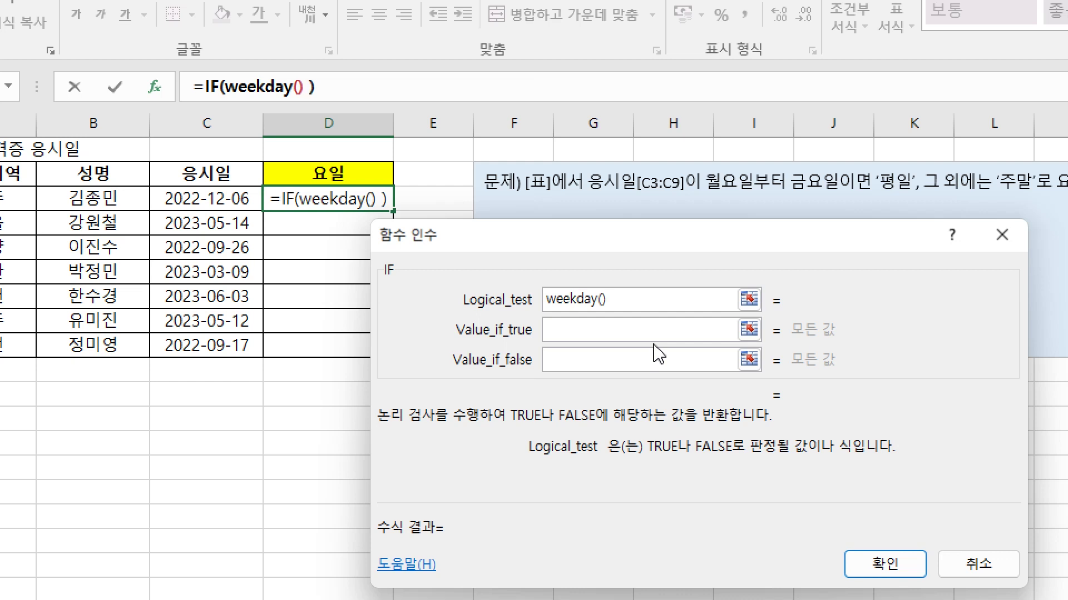
type("<= 5")
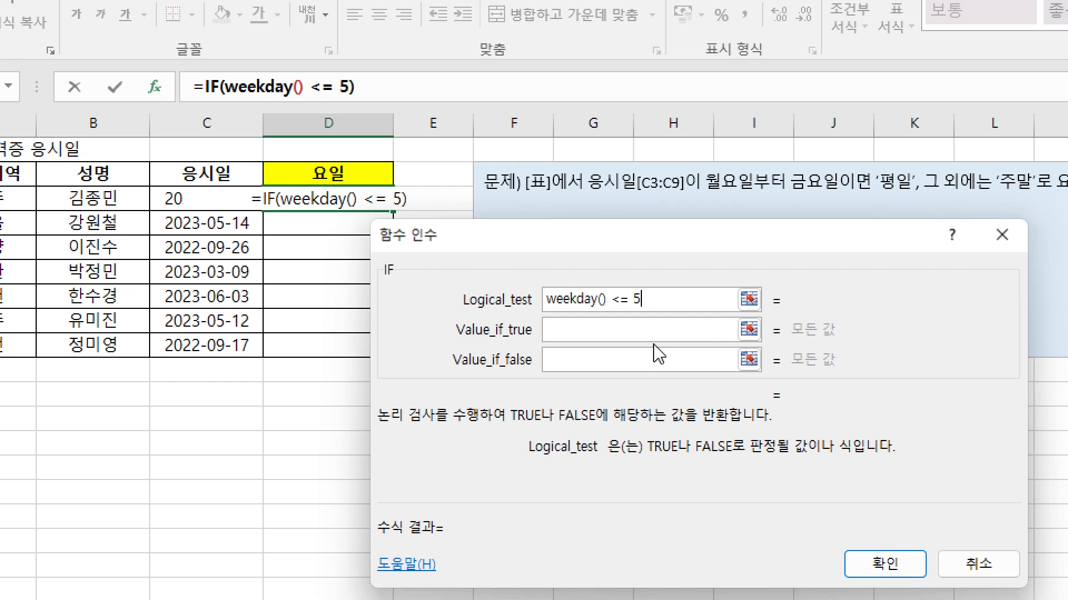
left_click(622, 327)
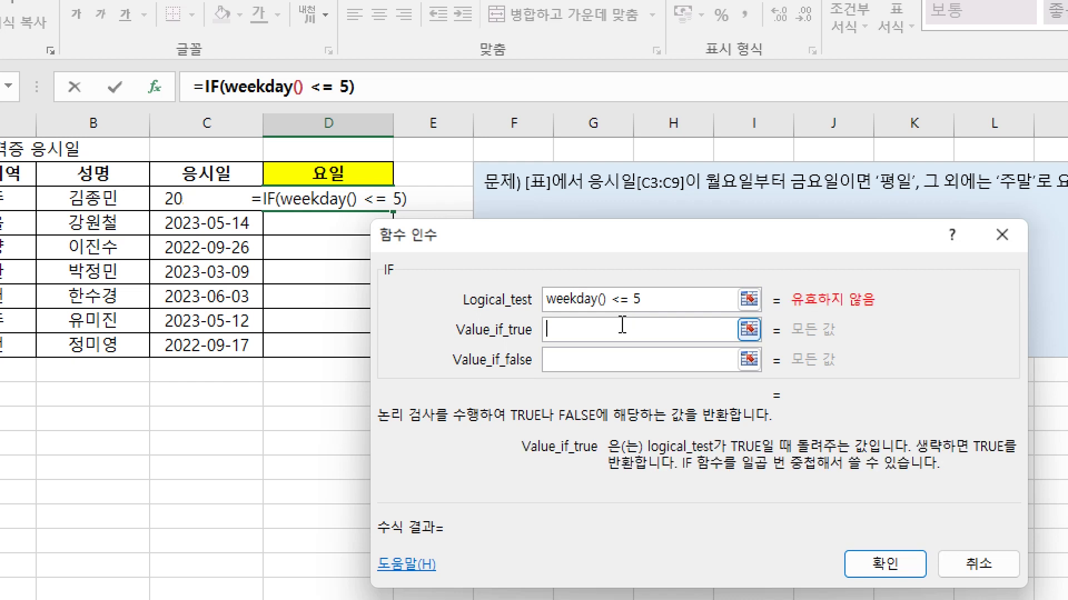
type("\"평일\"")
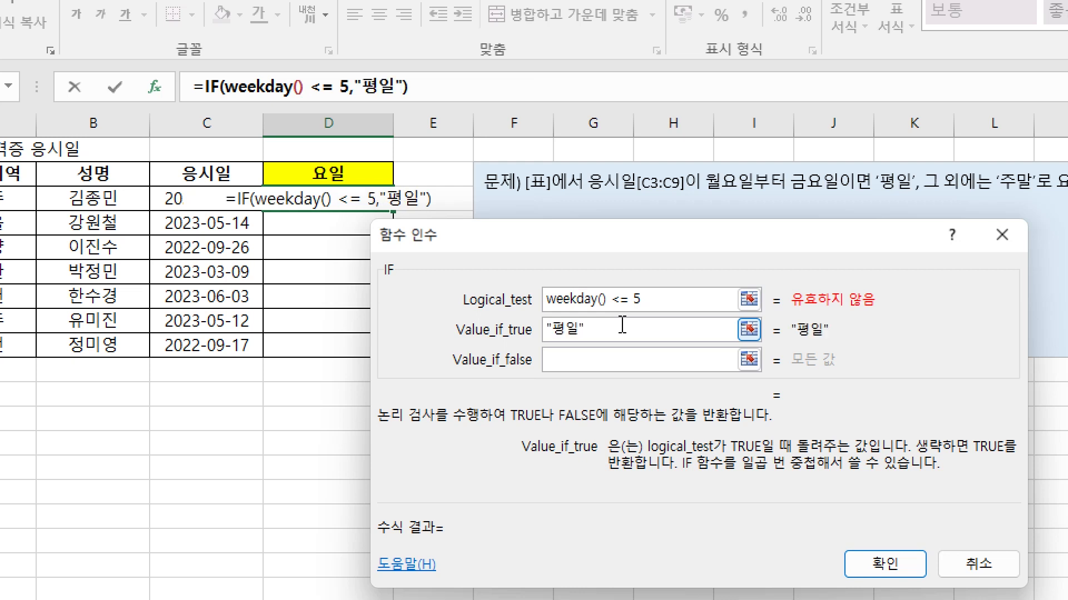
left_click(596, 359)
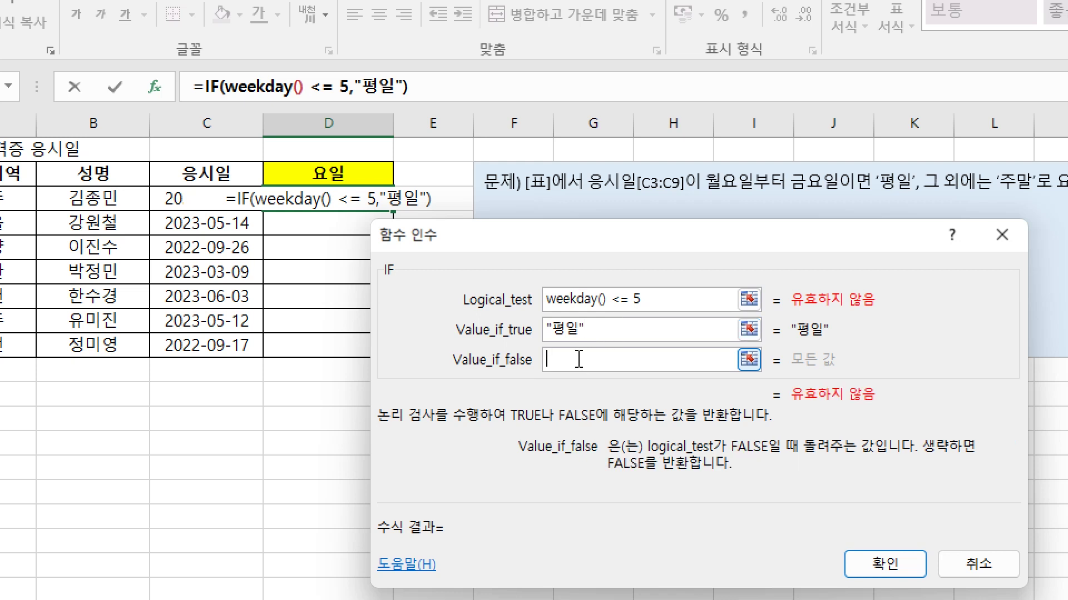
type("\"줌")
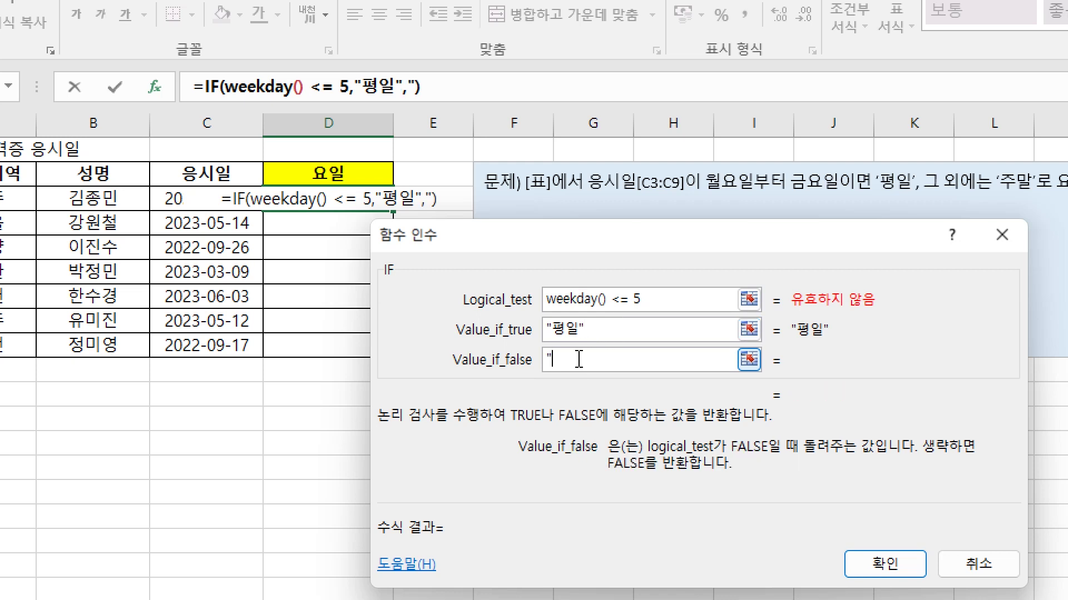
type("말\"")
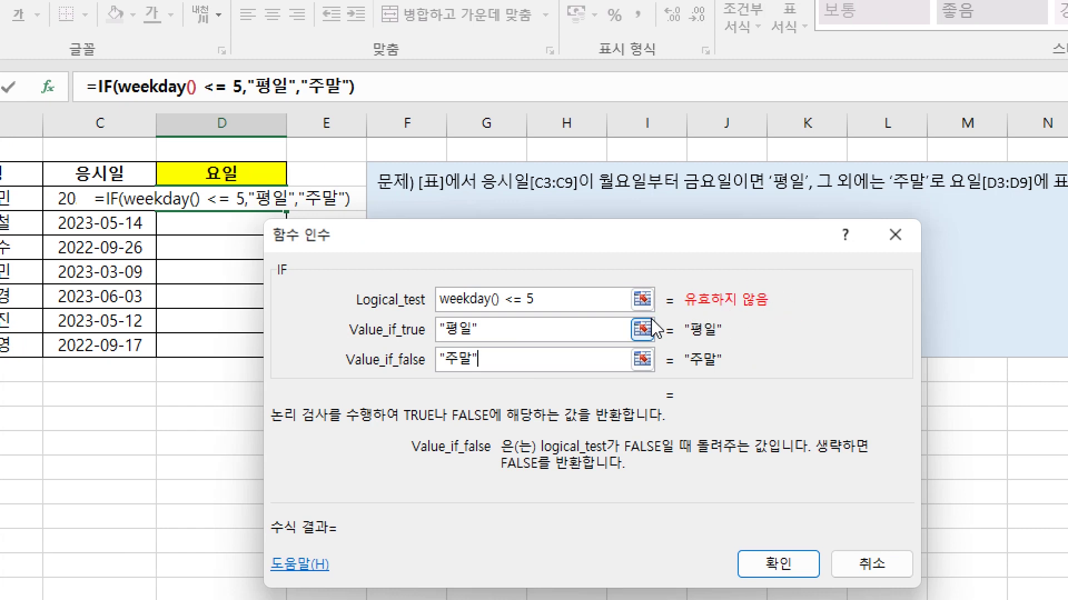
Complete the nested WEEKDAY function in the IF test with Serial_number C3 and Return_type 2
left_click(485, 301)
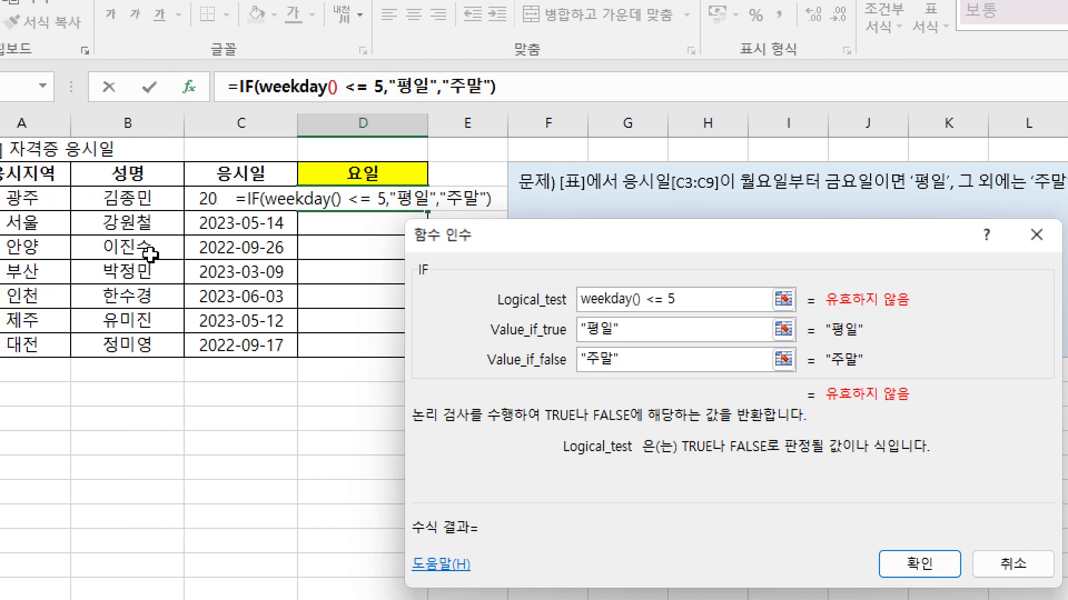
left_click(304, 88)
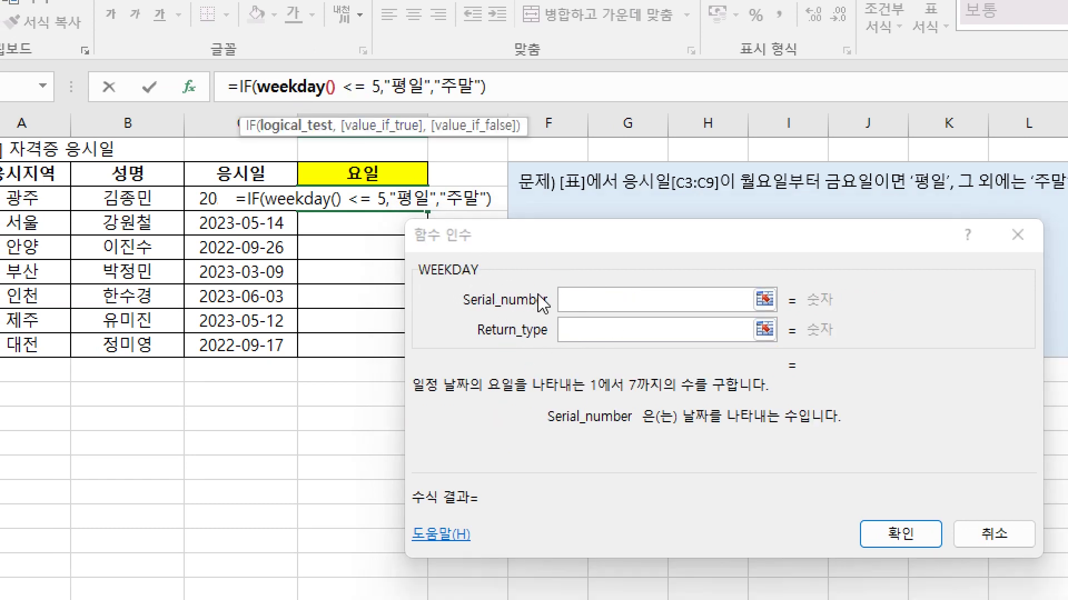
left_click(643, 299)
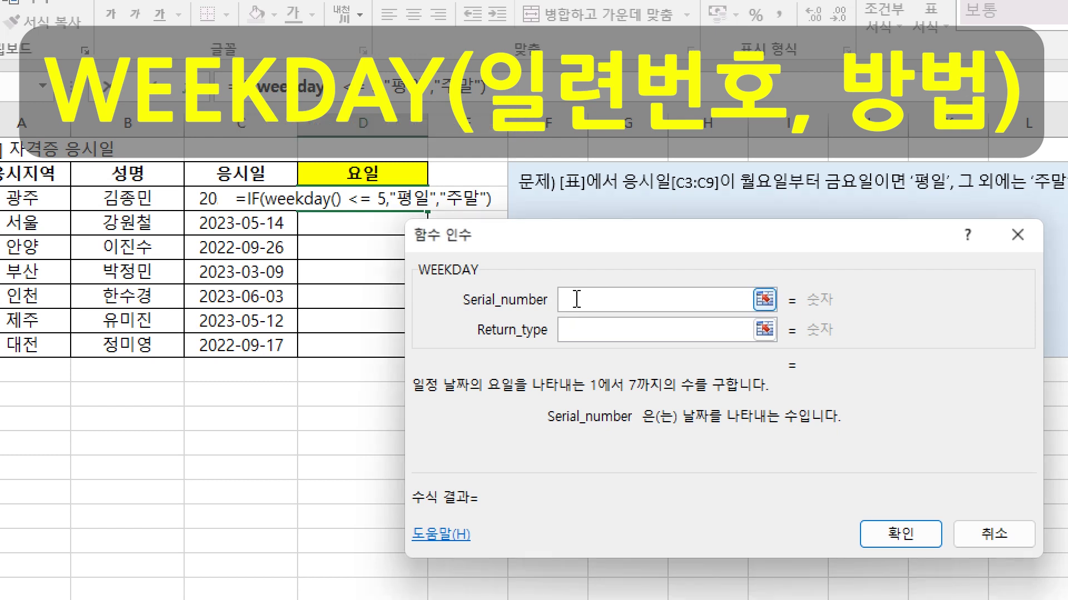
left_click(246, 198)
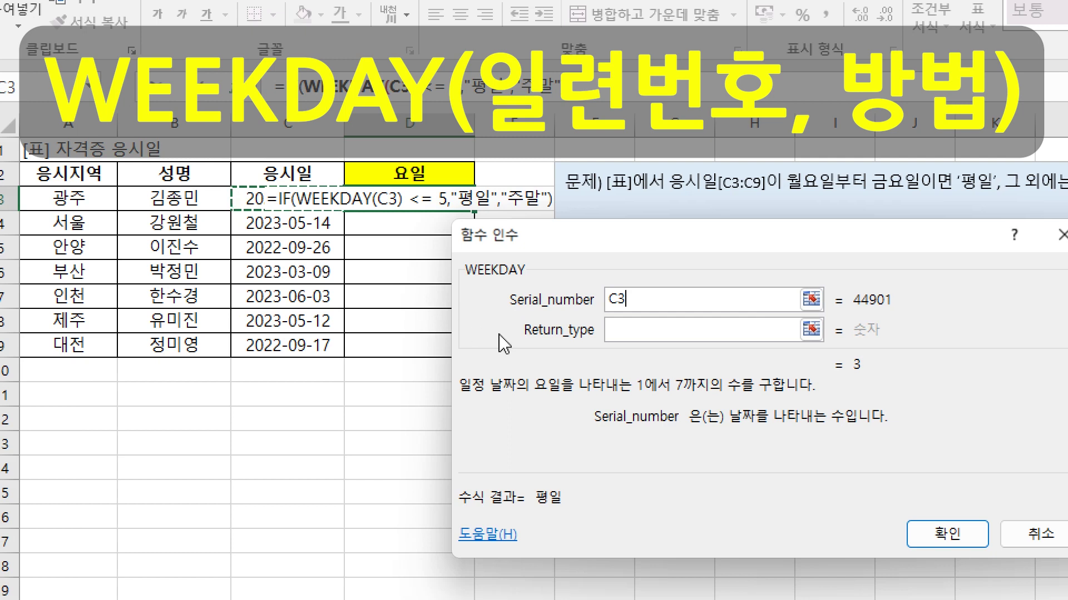
left_click(613, 330)
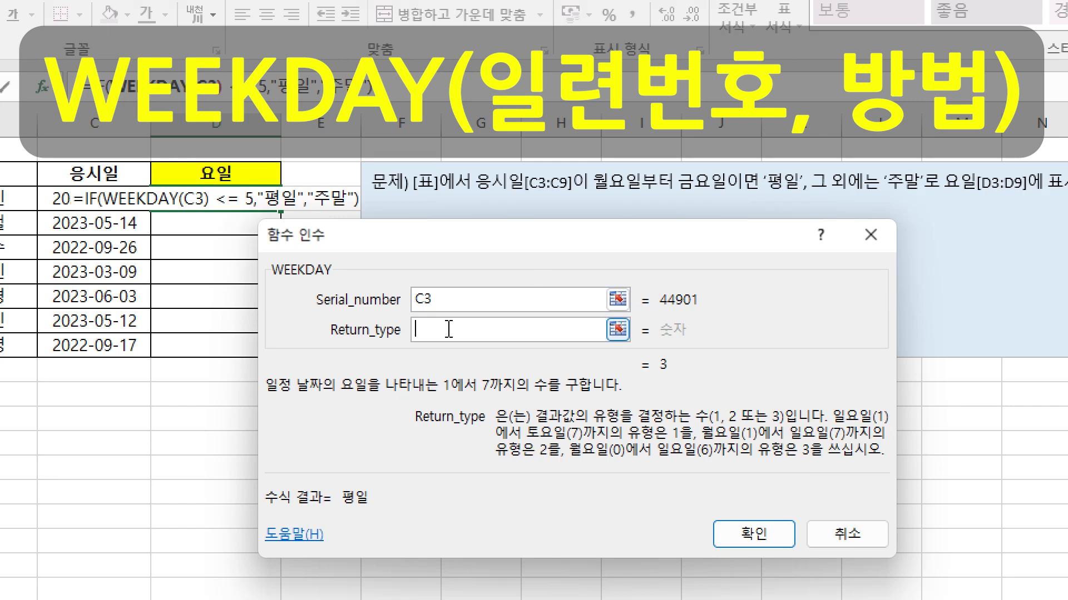
type("2")
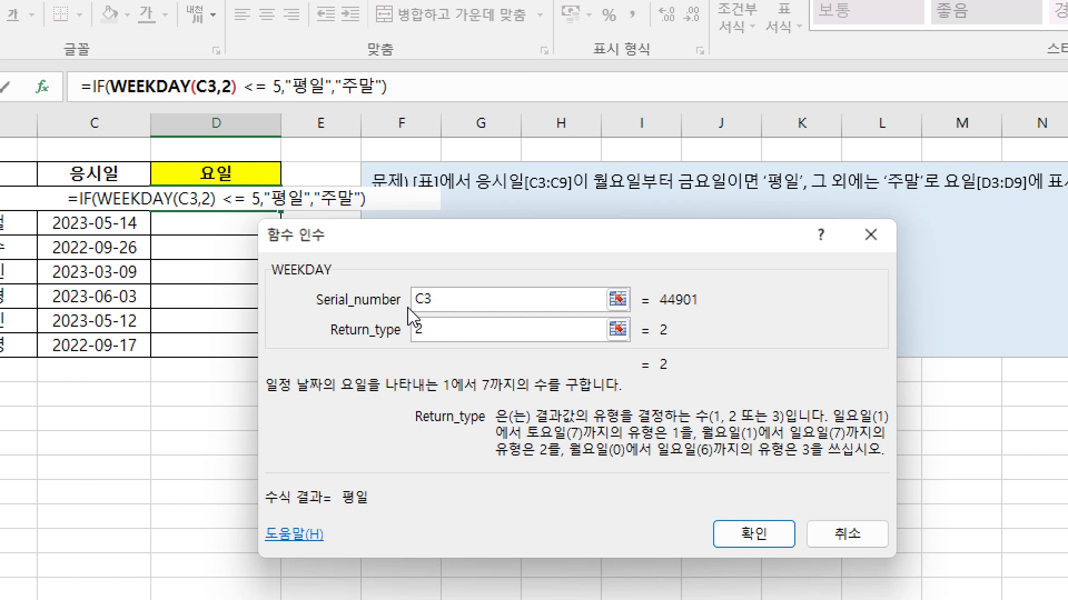
Return to the IF arguments, confirm the formula in D3 and fill it down to D9
left_click(173, 89)
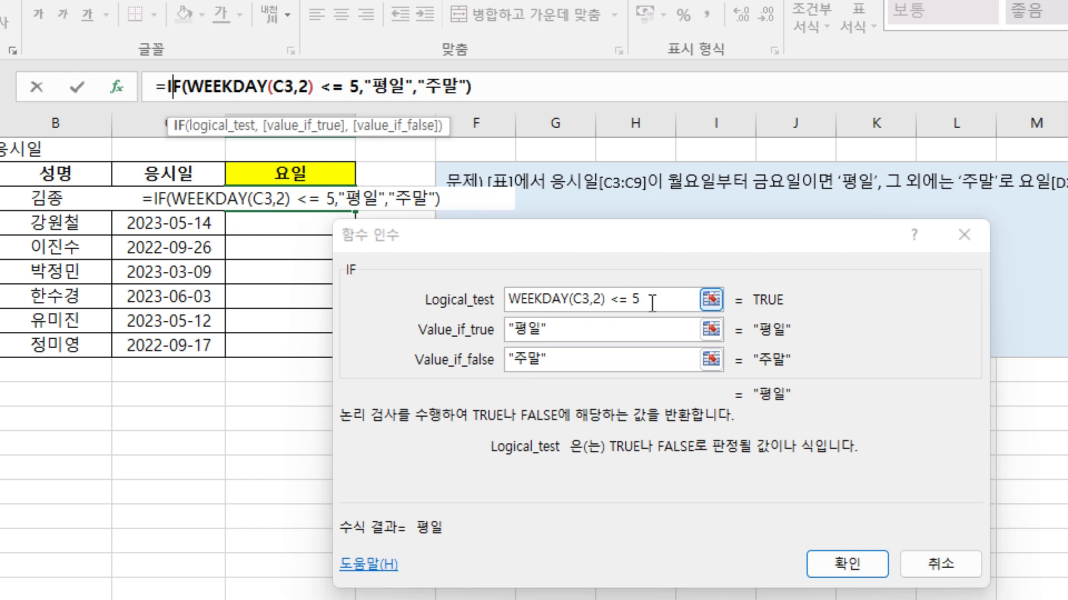
left_click(629, 324)
left_click(639, 304)
key("Tab")
key("Tab")
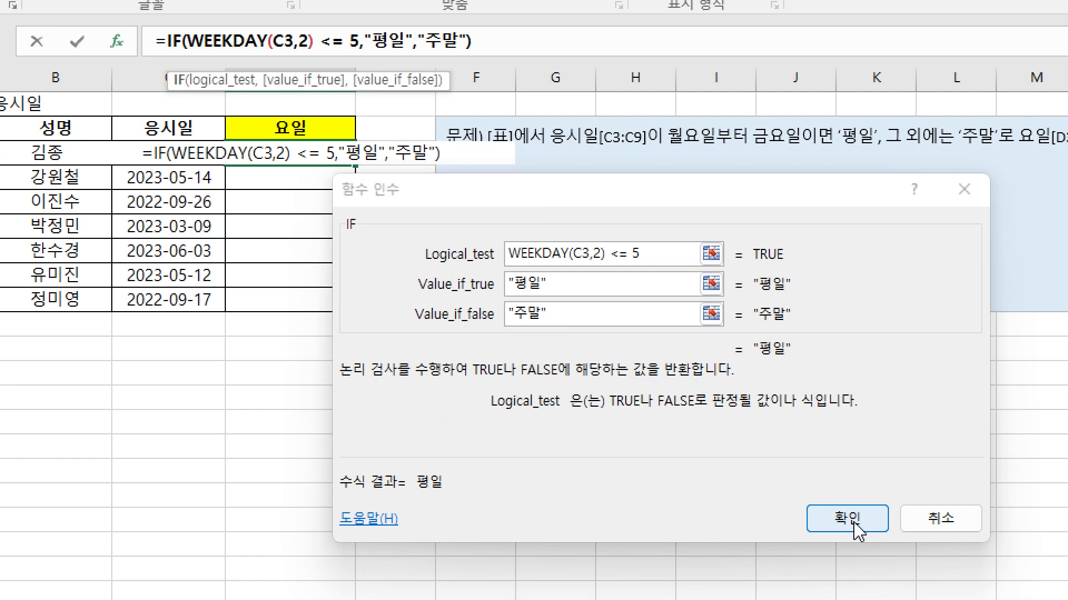
left_click(851, 520)
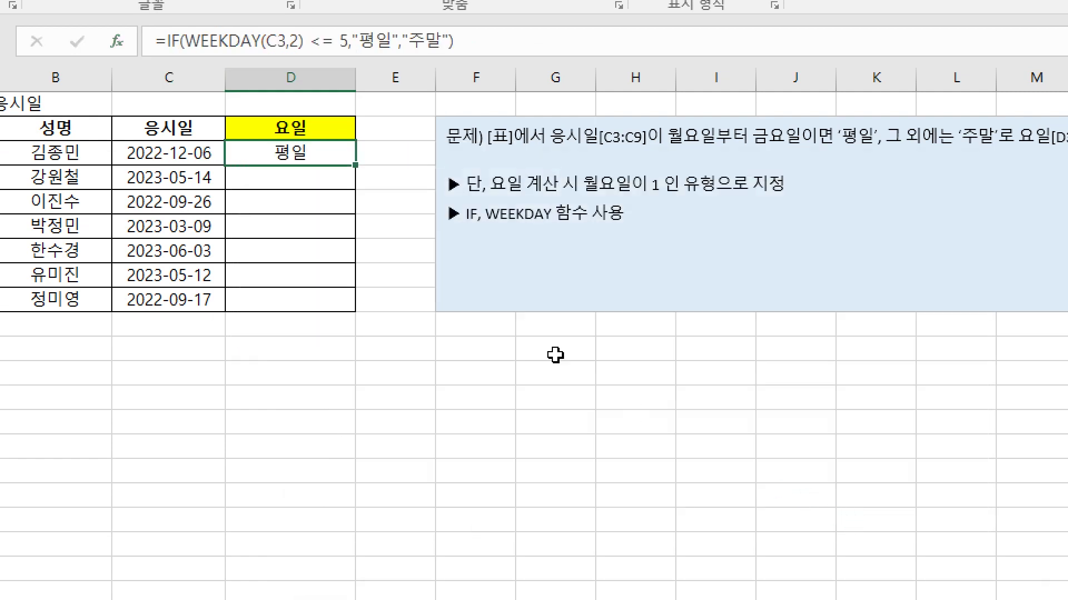
left_click_drag(357, 166, 356, 306)
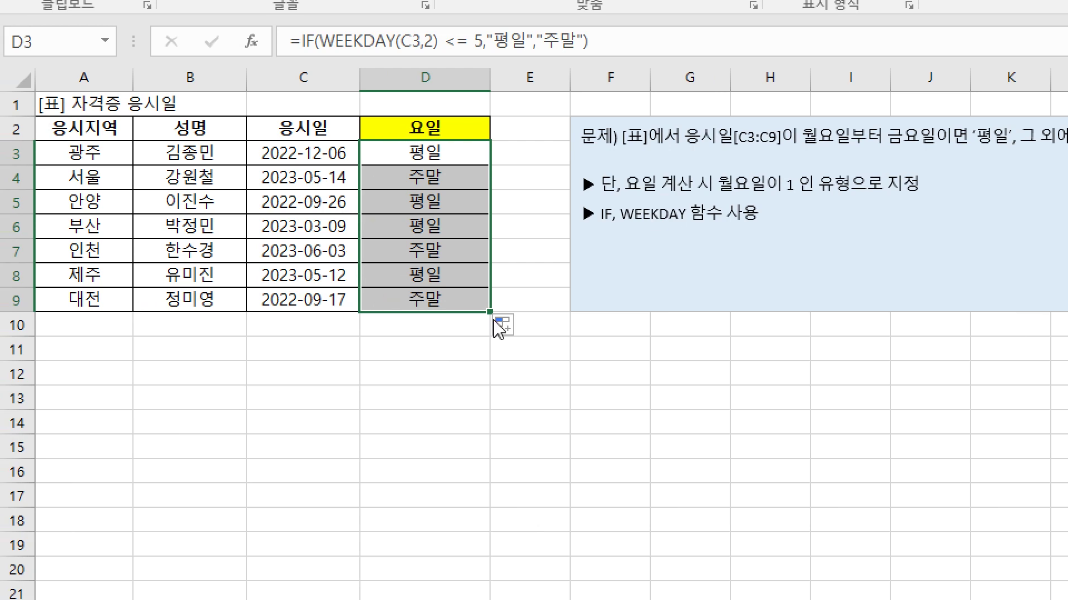
left_click(710, 391)
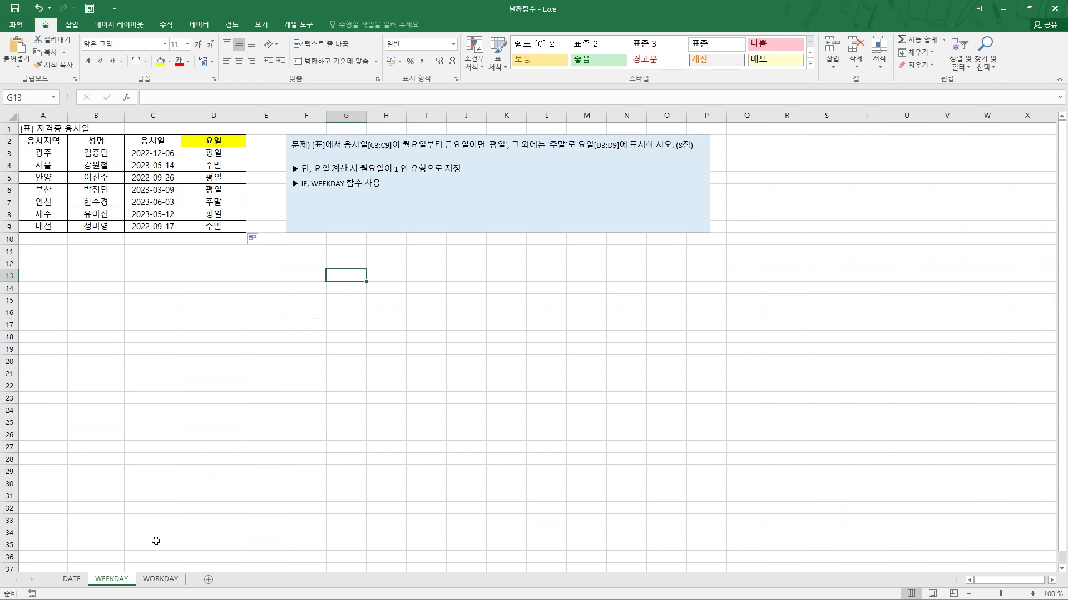
Switch to the WORKDAY worksheet and read the exercise's instructions for working out 수료일
left_click(162, 579)
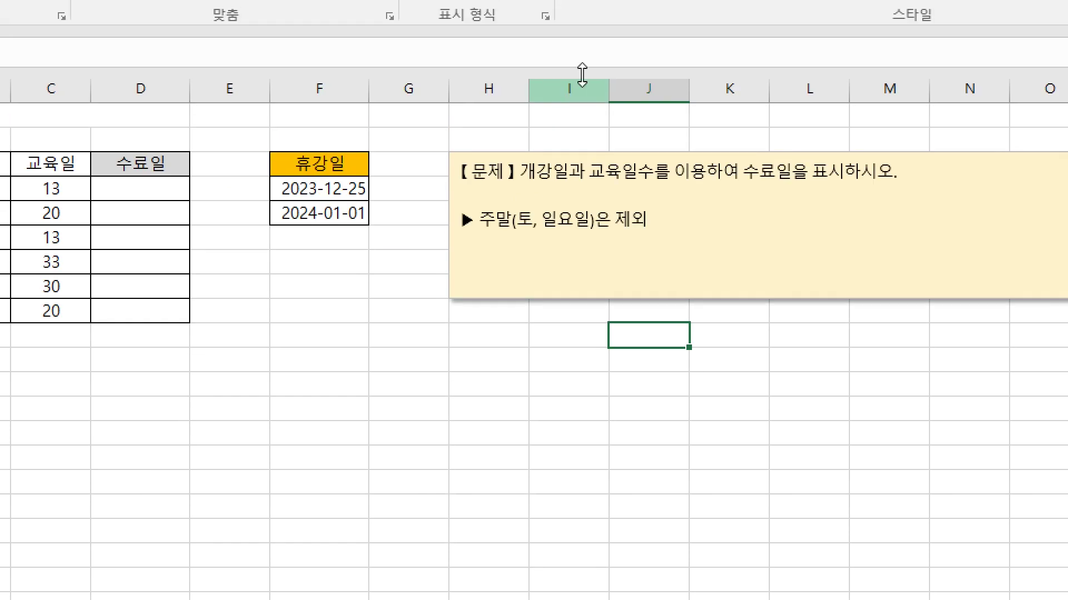
left_click_drag(538, 175, 636, 167)
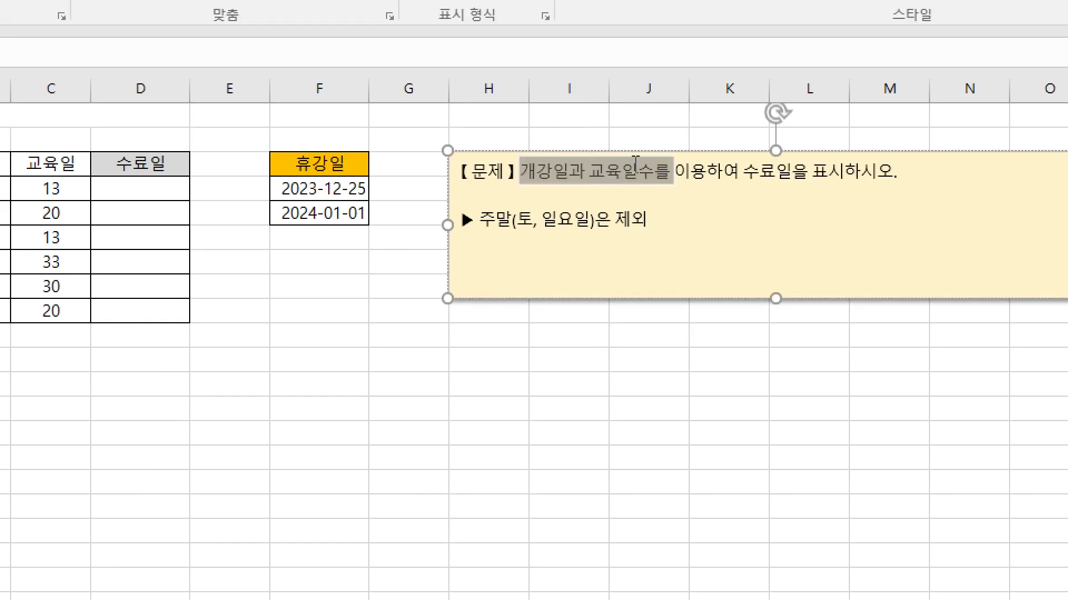
left_click(756, 182)
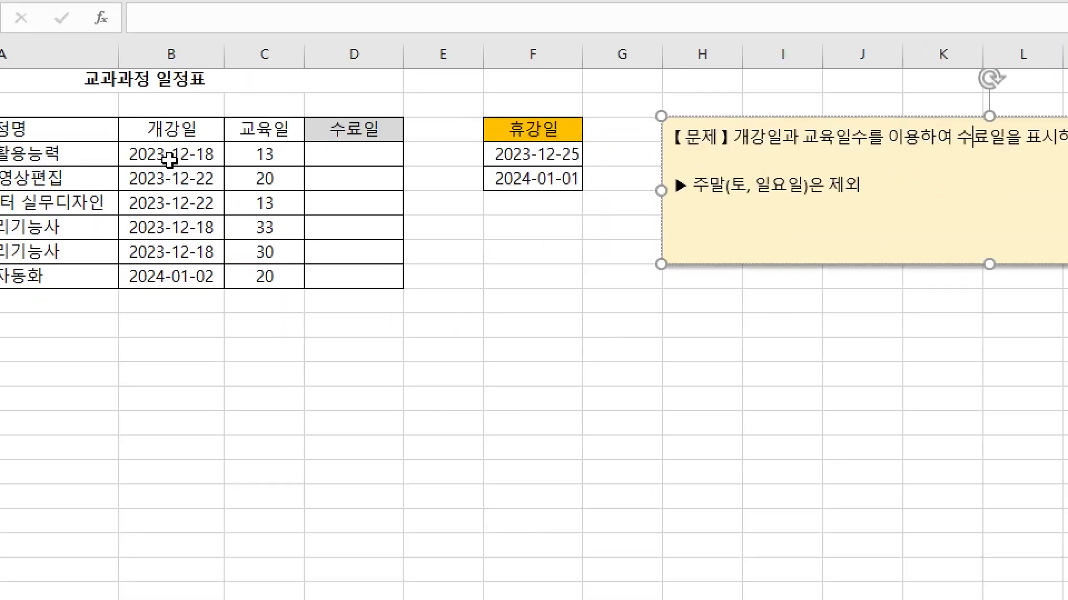
Examine the 개강일, 교육일 and 수료일 columns and the 휴강일 list in F4:F5 that the exercise uses
left_click(169, 160)
left_click(416, 156)
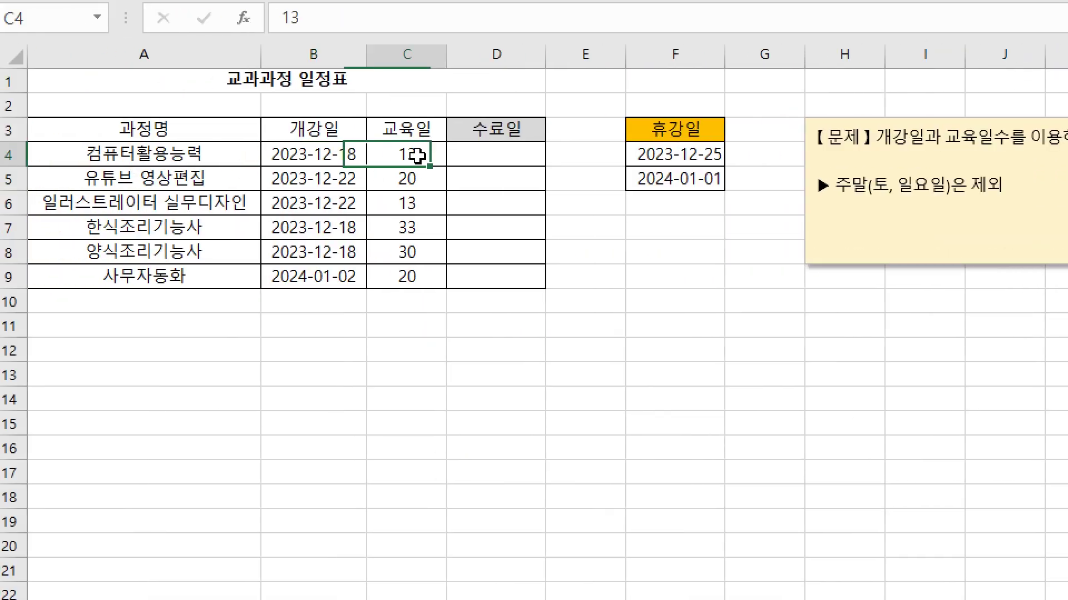
left_click(500, 156)
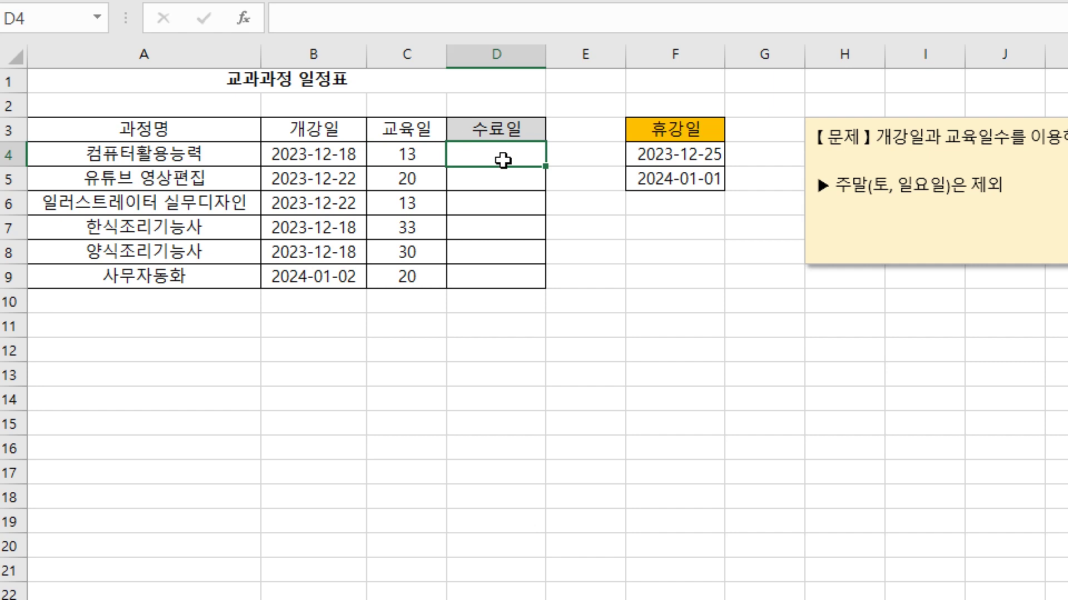
left_click_drag(661, 159, 669, 178)
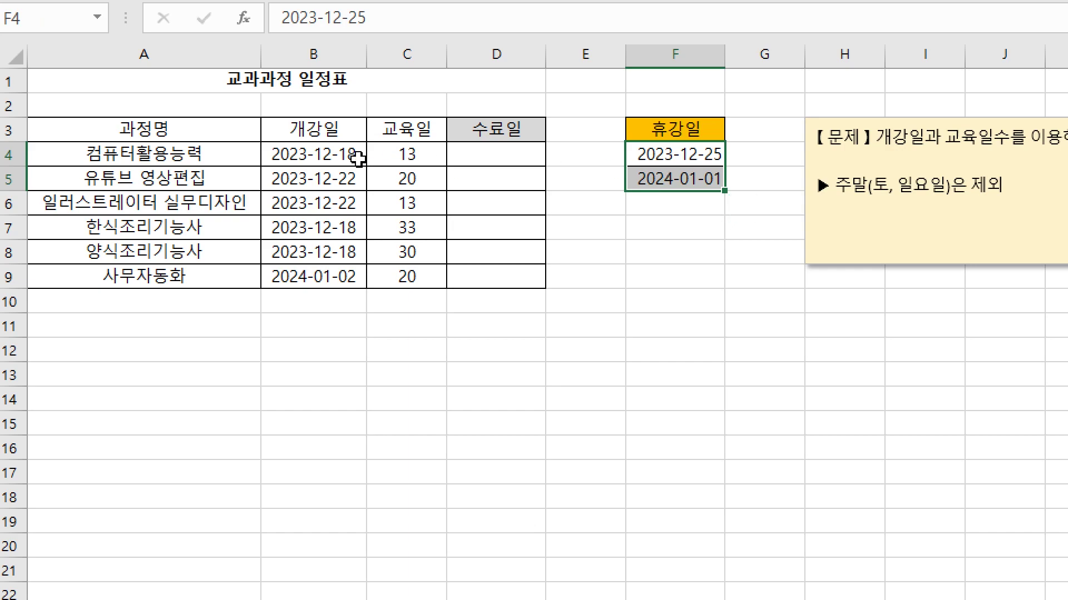
key("ctrl+q")
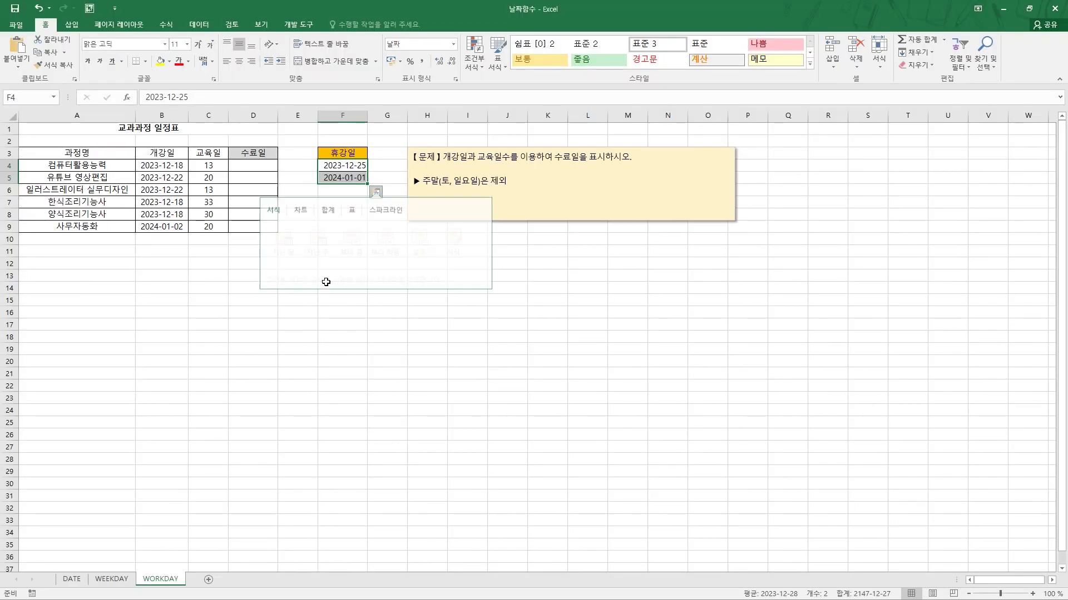
left_click(296, 346)
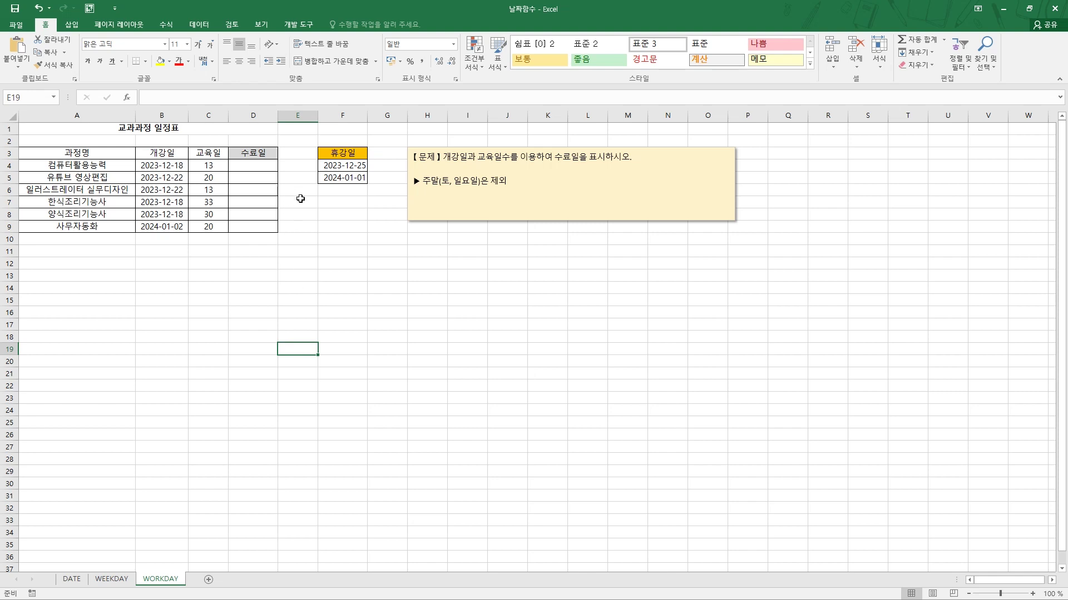
left_click_drag(253, 166, 266, 234)
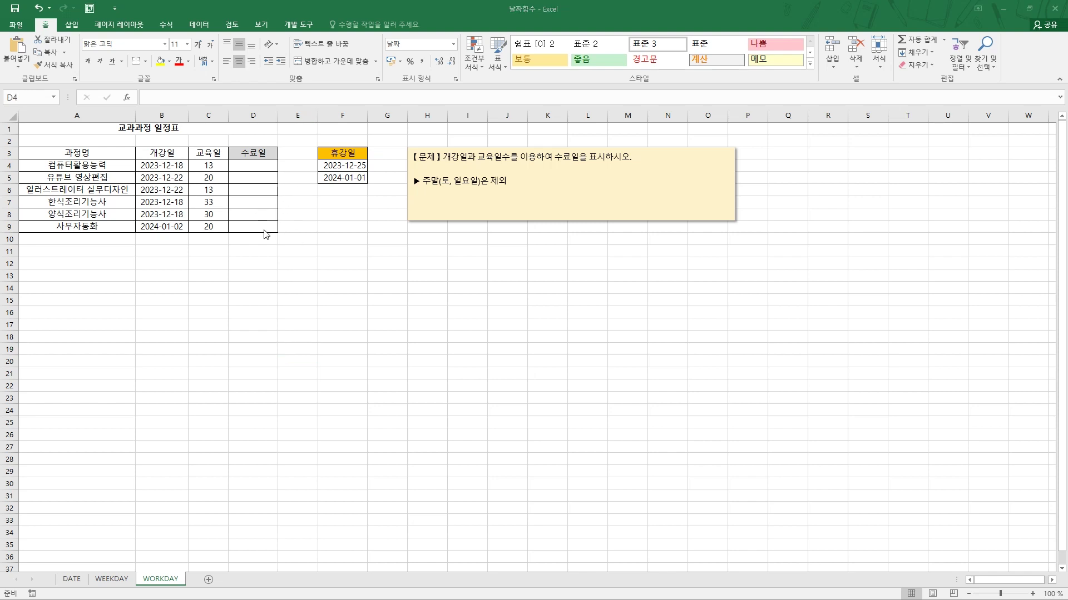
Start a WORKDAY function in D4 and bring up its function arguments dialog
left_click(253, 164)
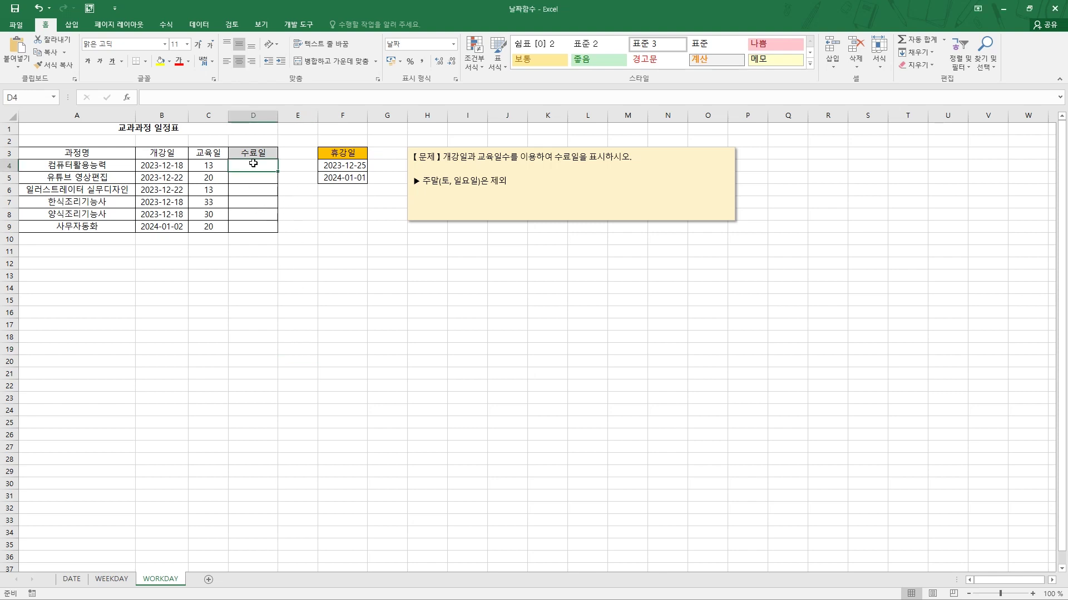
type("=")
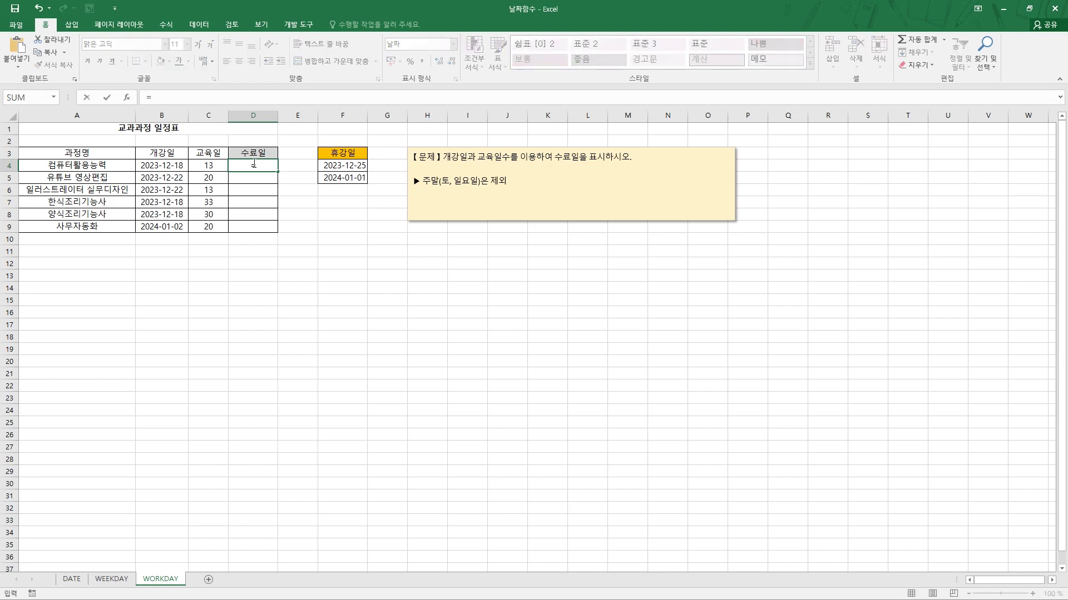
type("w")
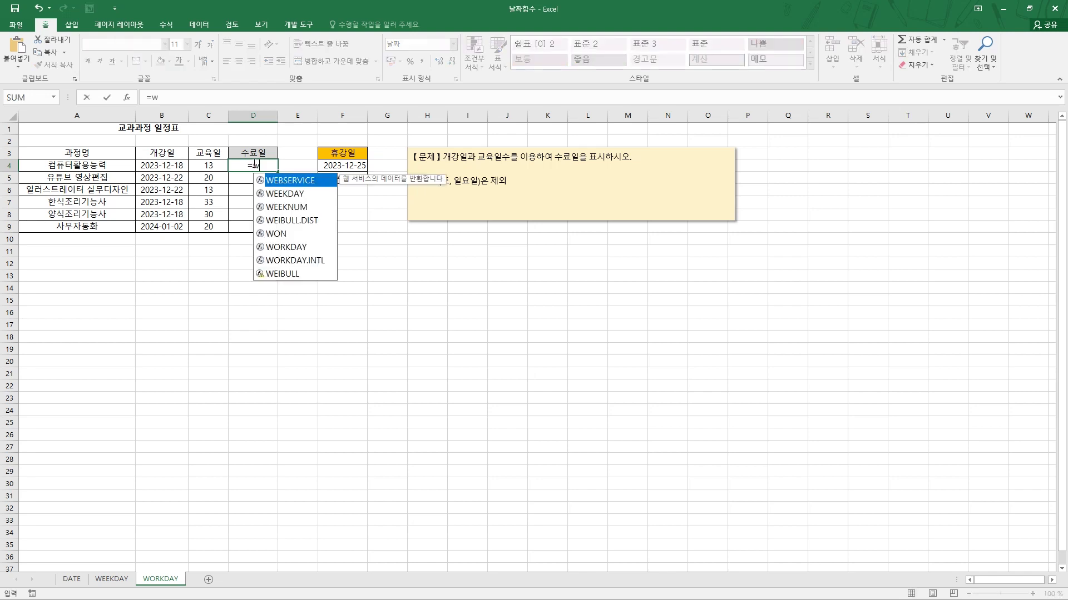
type("ork")
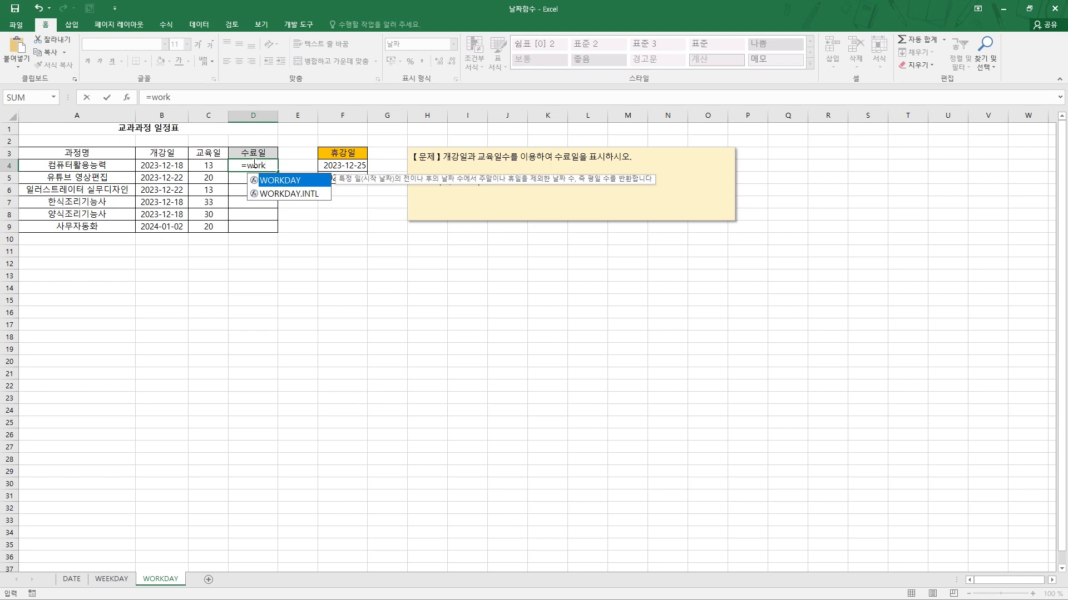
key("Tab")
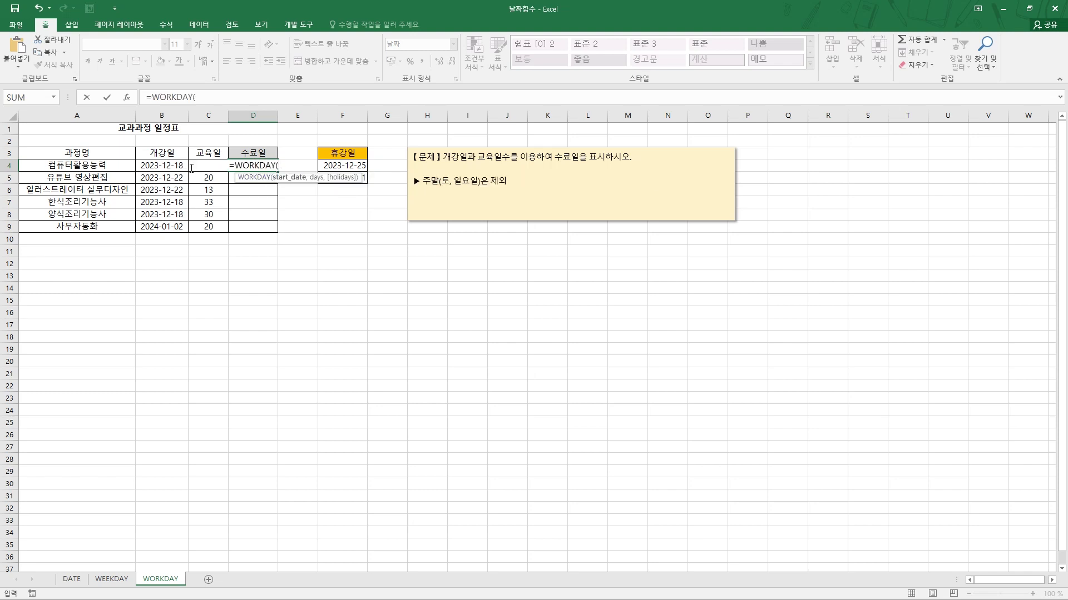
left_click(127, 98)
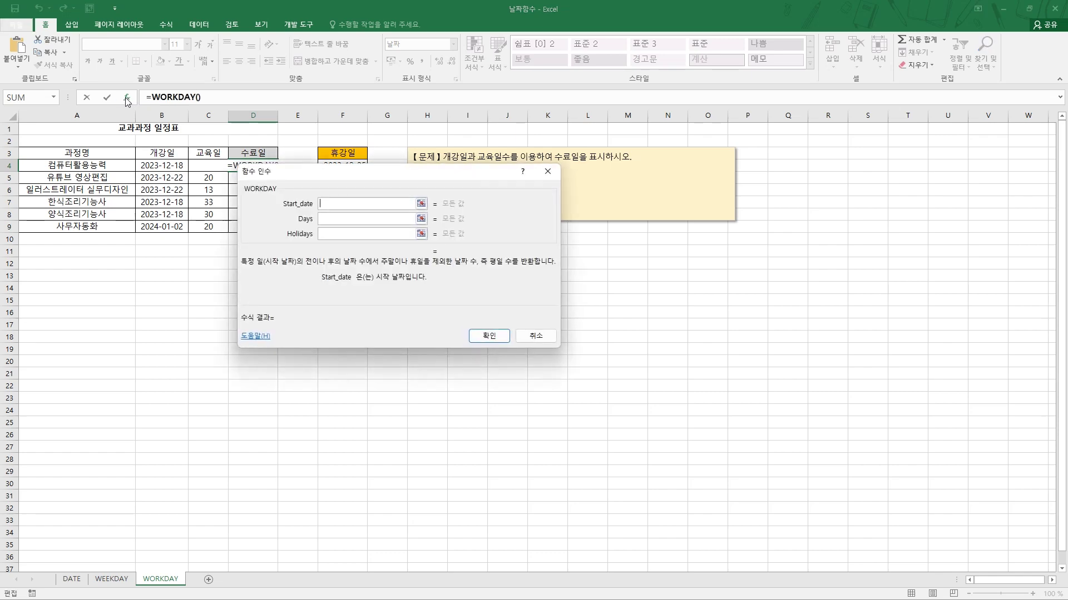
Set the WORKDAY arguments to Start_date B4, Days C4 and Holidays F4:F5, and confirm the formula
left_click_drag(293, 169, 335, 248)
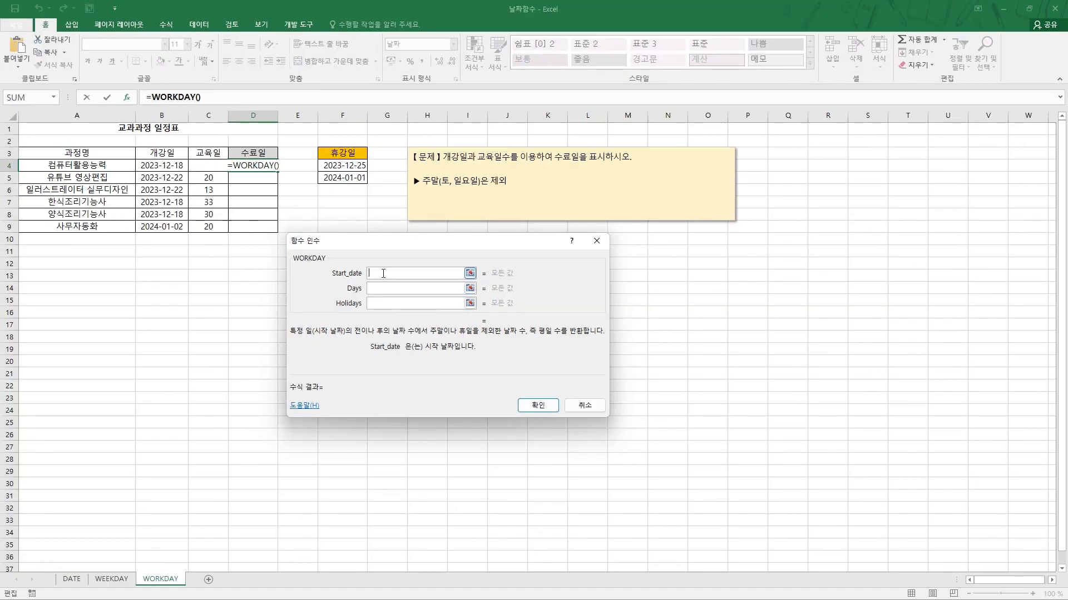
left_click(168, 165)
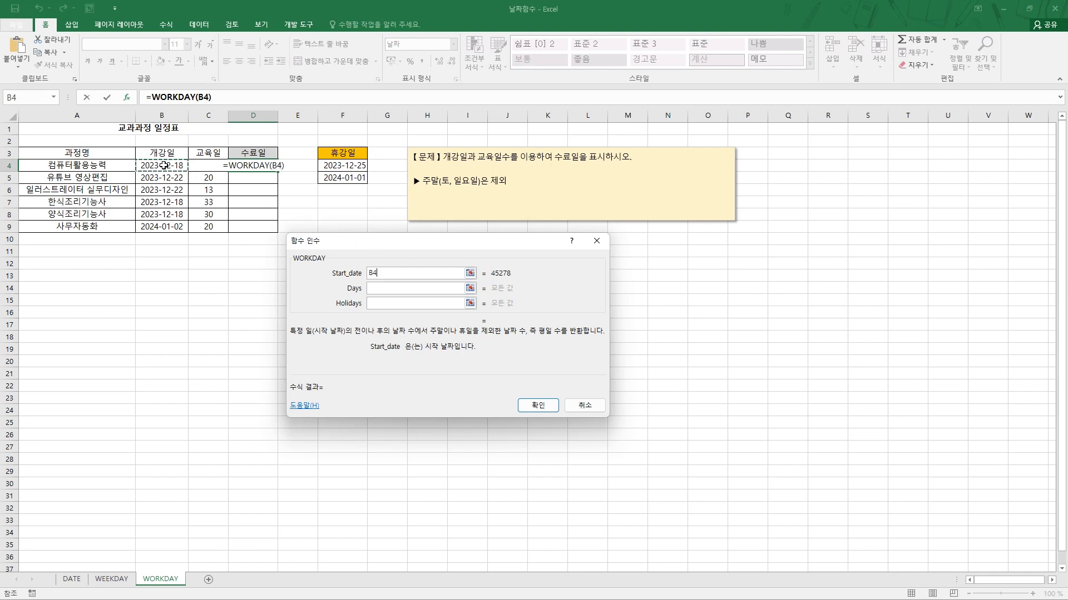
left_click(380, 287)
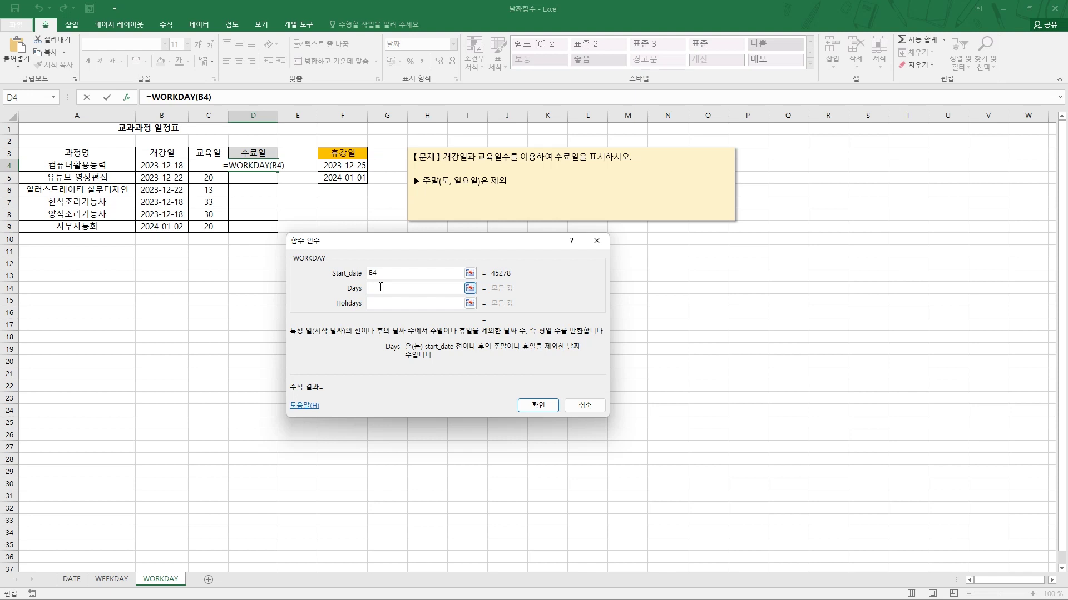
left_click(198, 166)
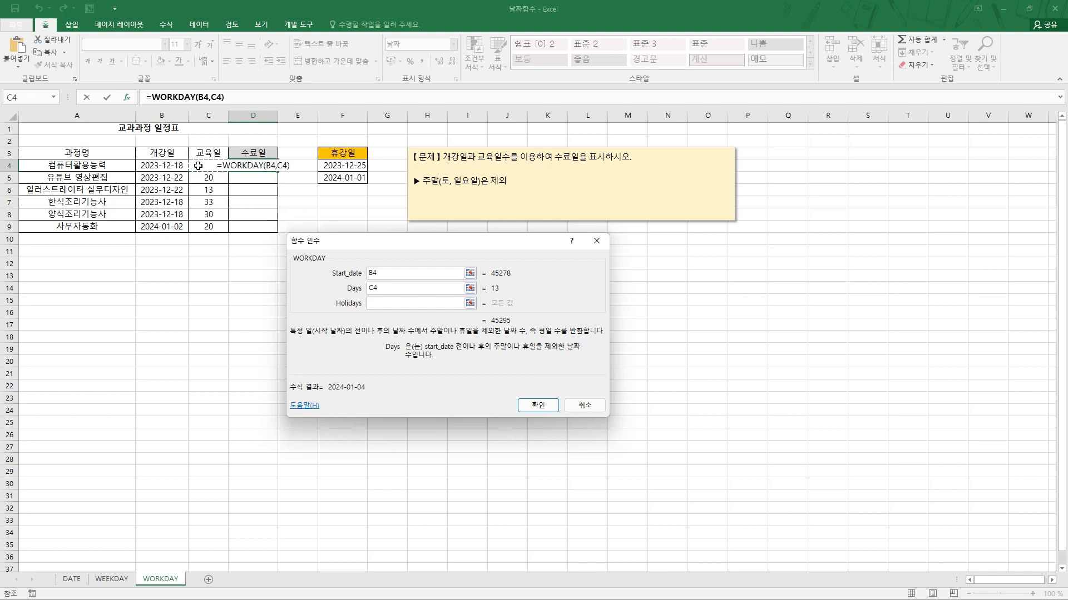
left_click(382, 303)
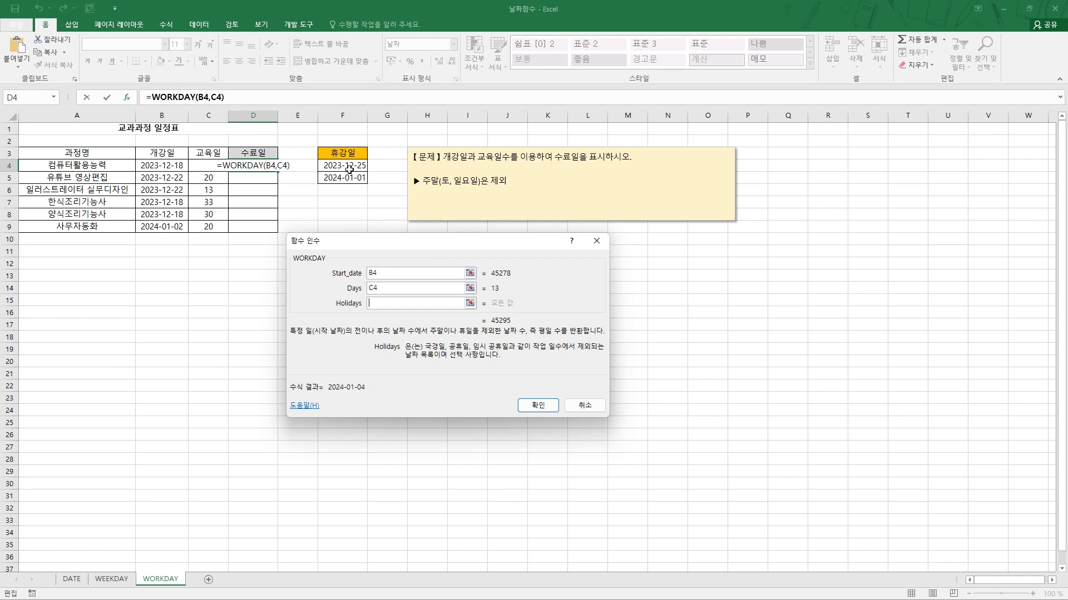
left_click_drag(349, 166, 358, 179)
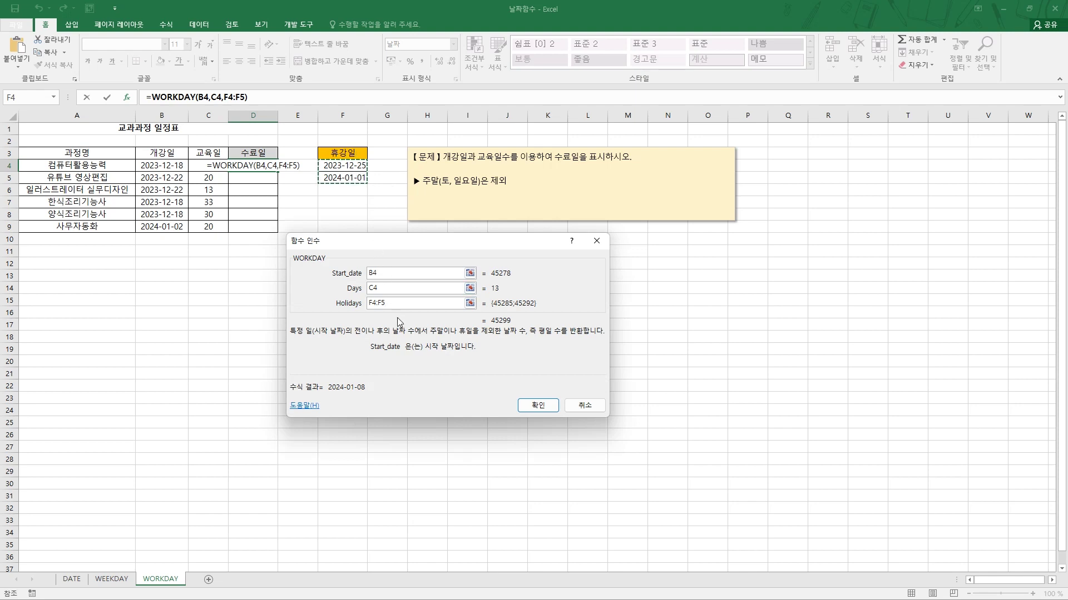
left_click(529, 406)
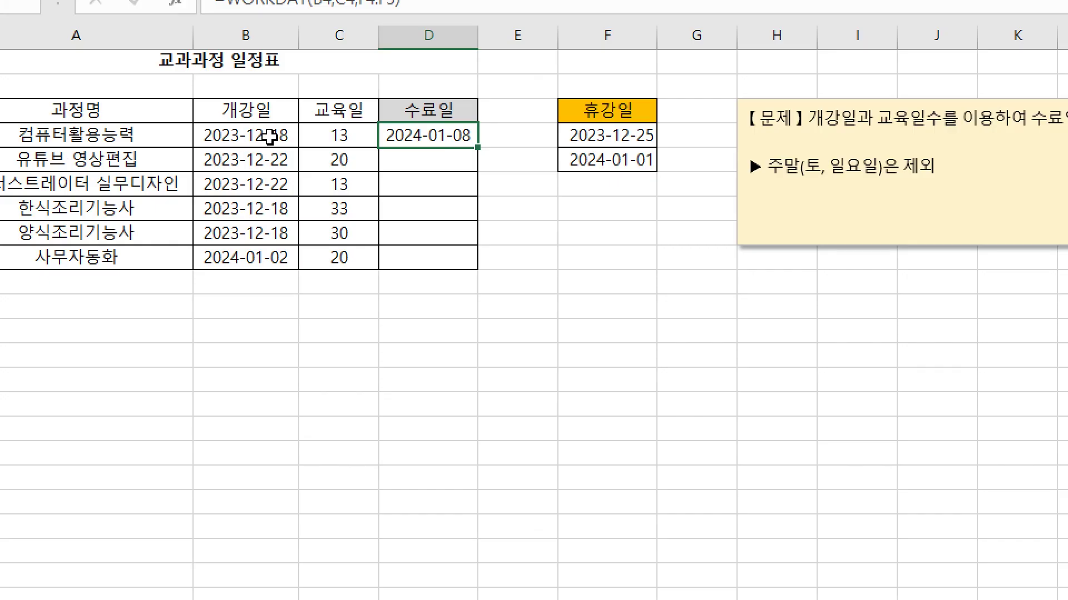
Review the 개강일, 교육일 and 수료일 cells in row 4 and the two 휴강일 dates in F4 and F5
left_click(173, 166)
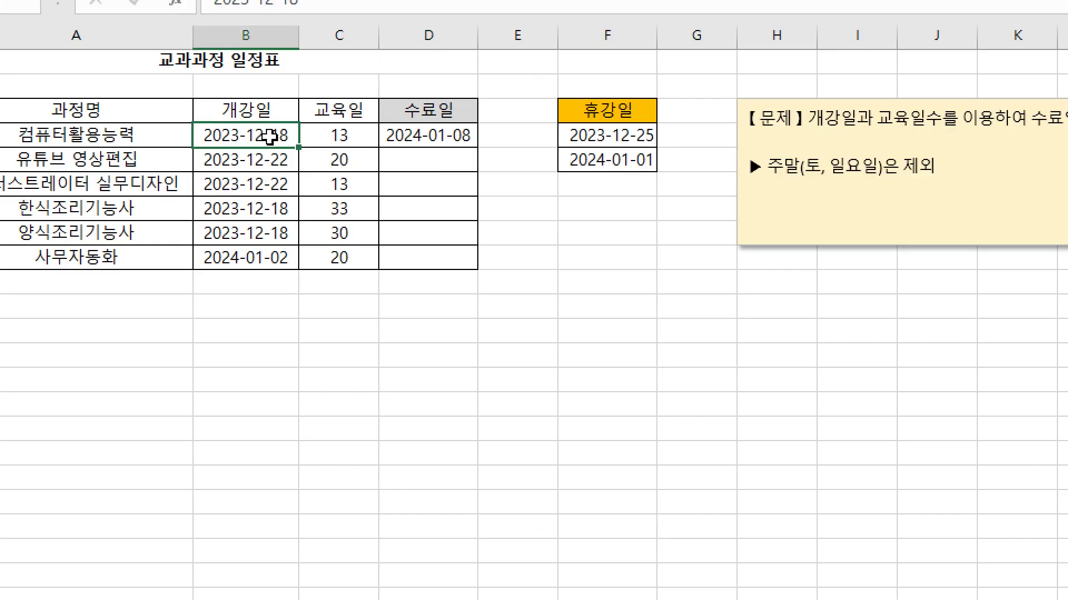
left_click(354, 139)
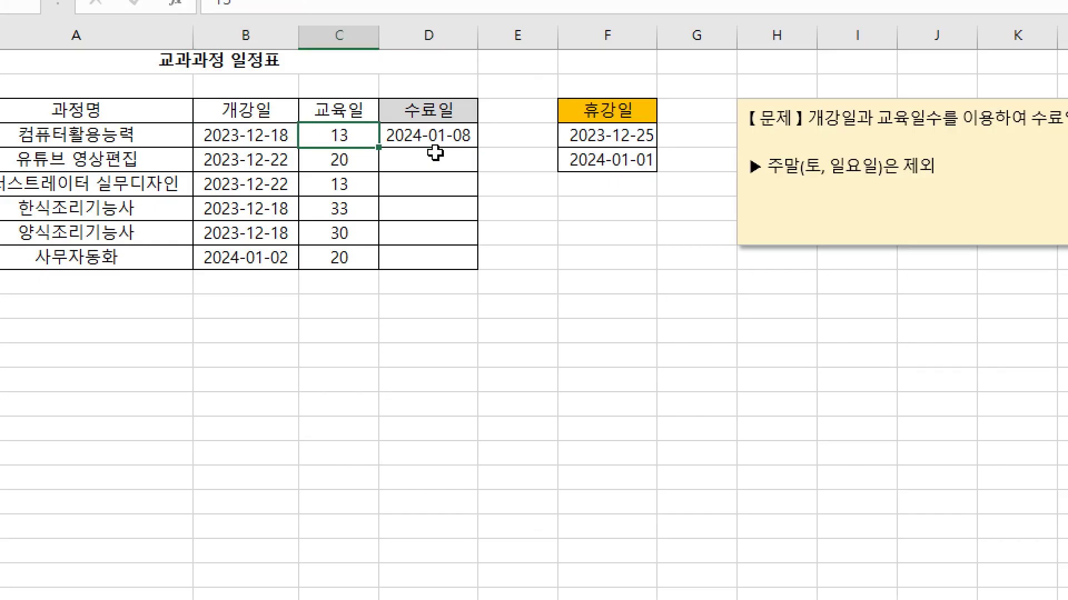
left_click(455, 136)
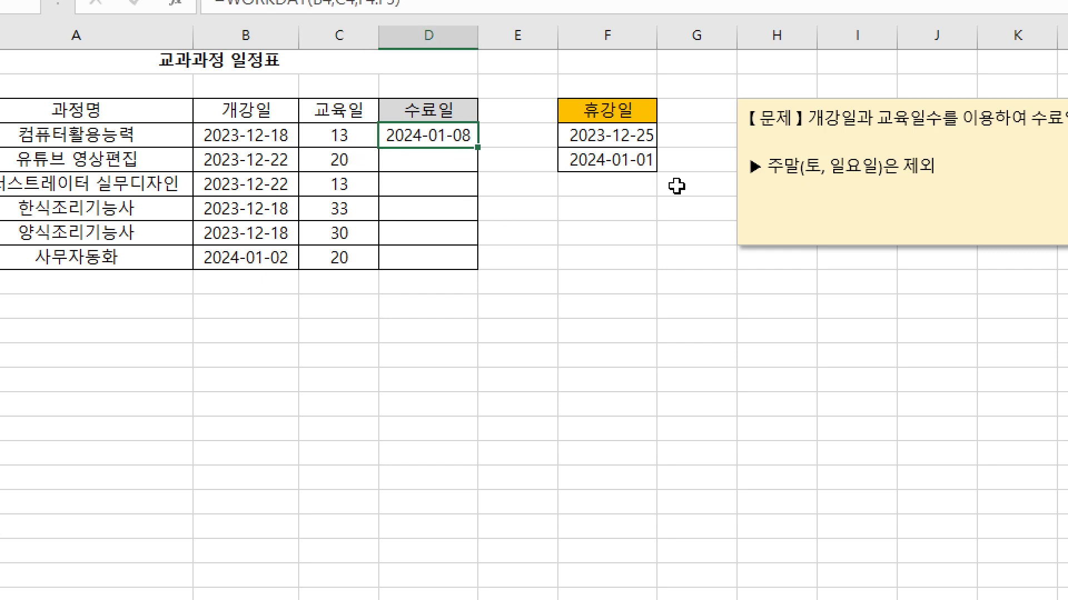
left_click(626, 137)
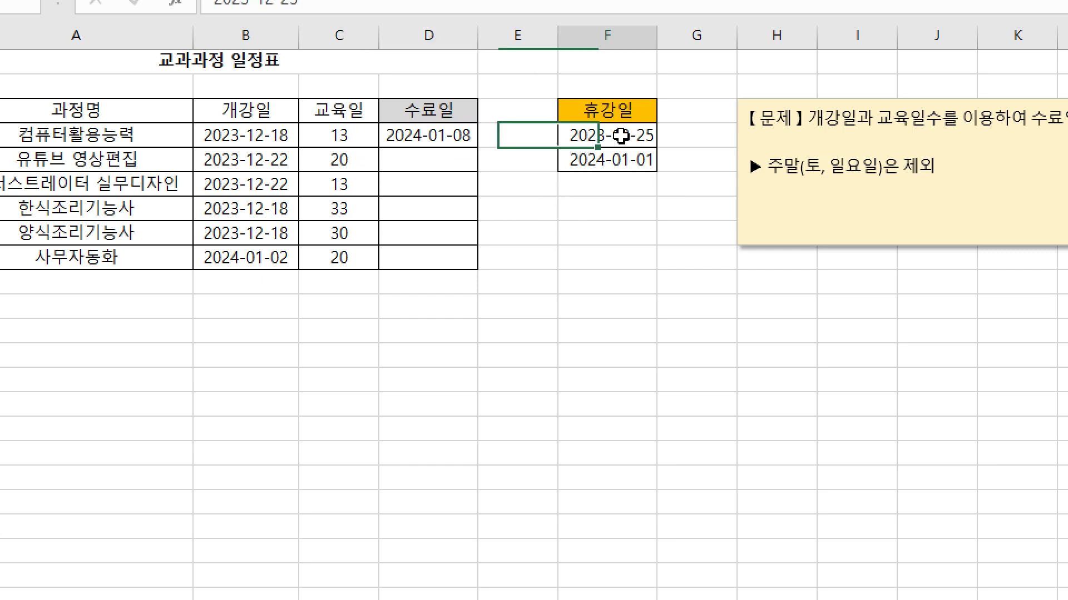
left_click(631, 162)
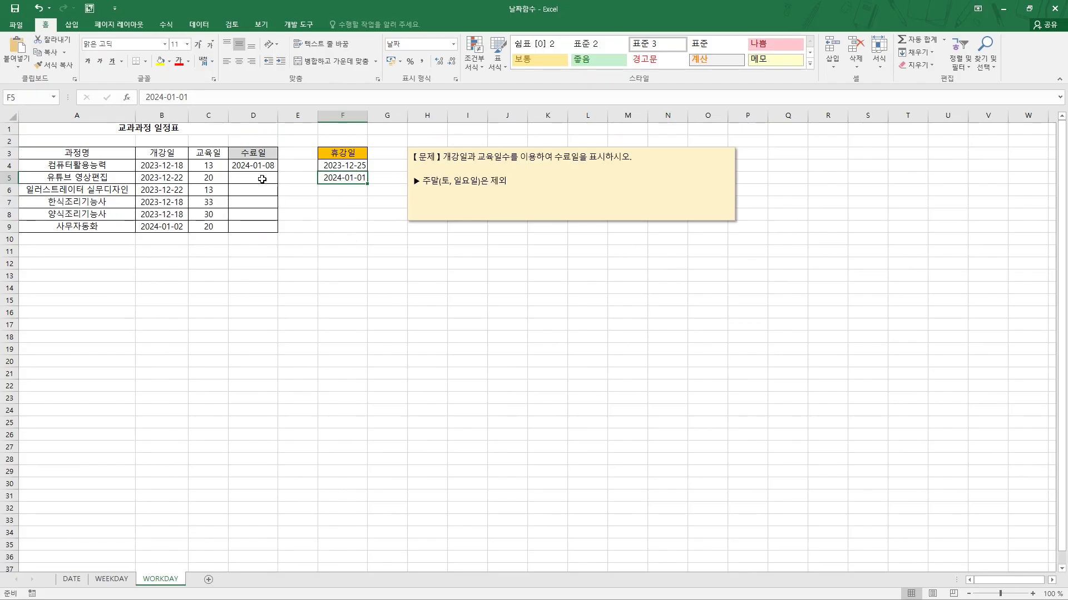
Fill the D4 formula down through D9 and check which holiday range the formula in D9 references
left_click(260, 166)
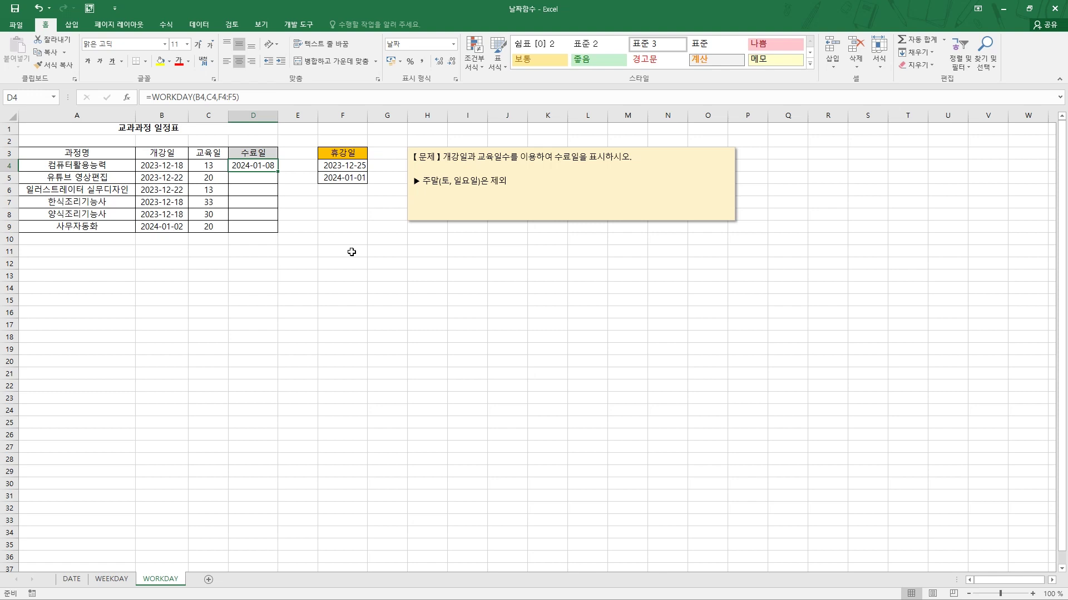
left_click_drag(278, 171, 279, 232)
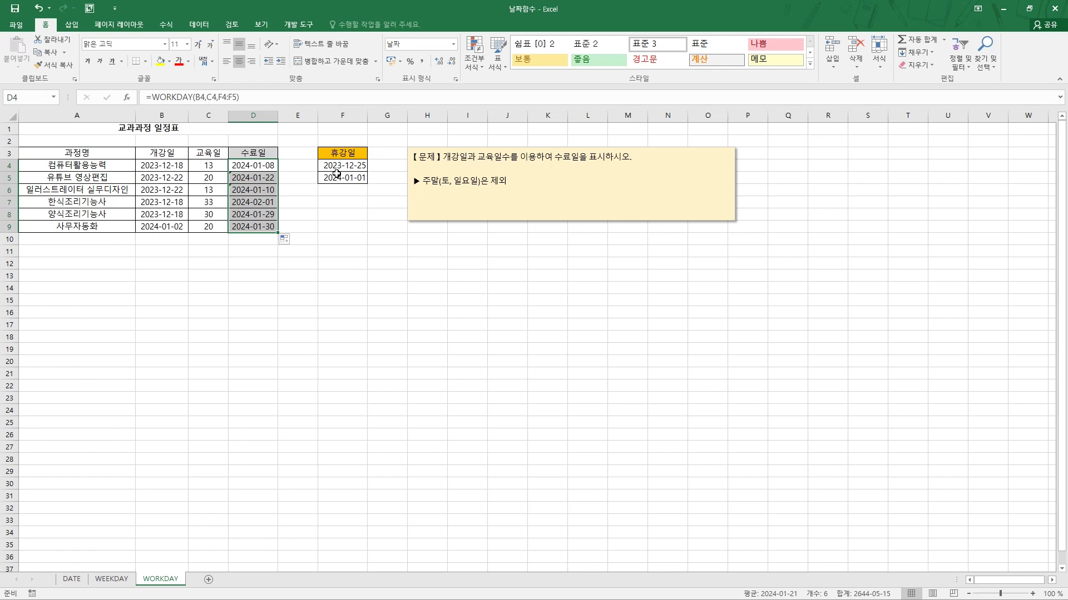
left_click_drag(342, 166, 345, 177)
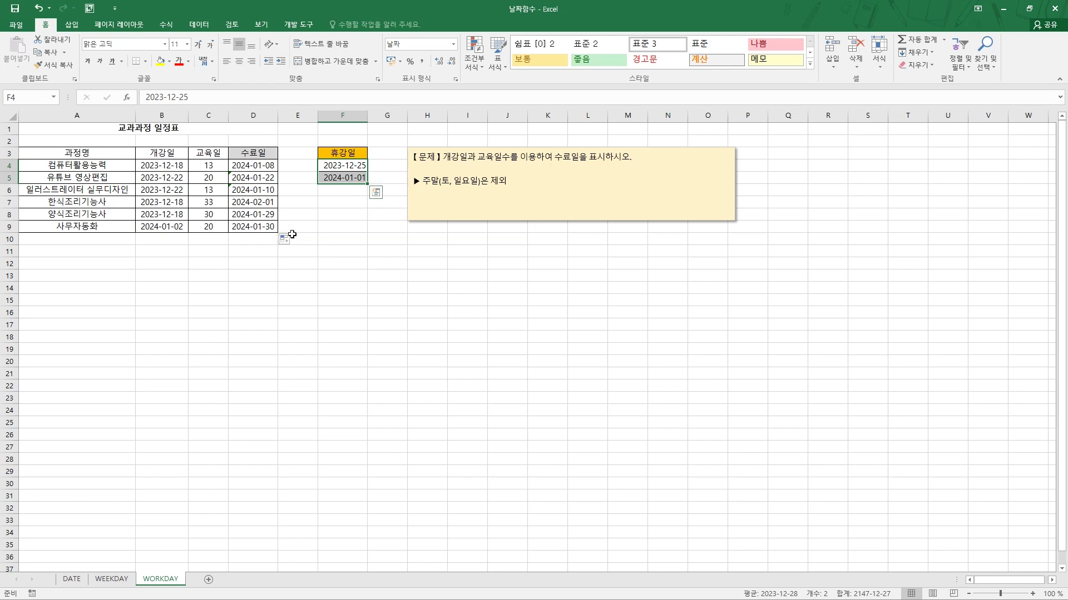
left_click(262, 228)
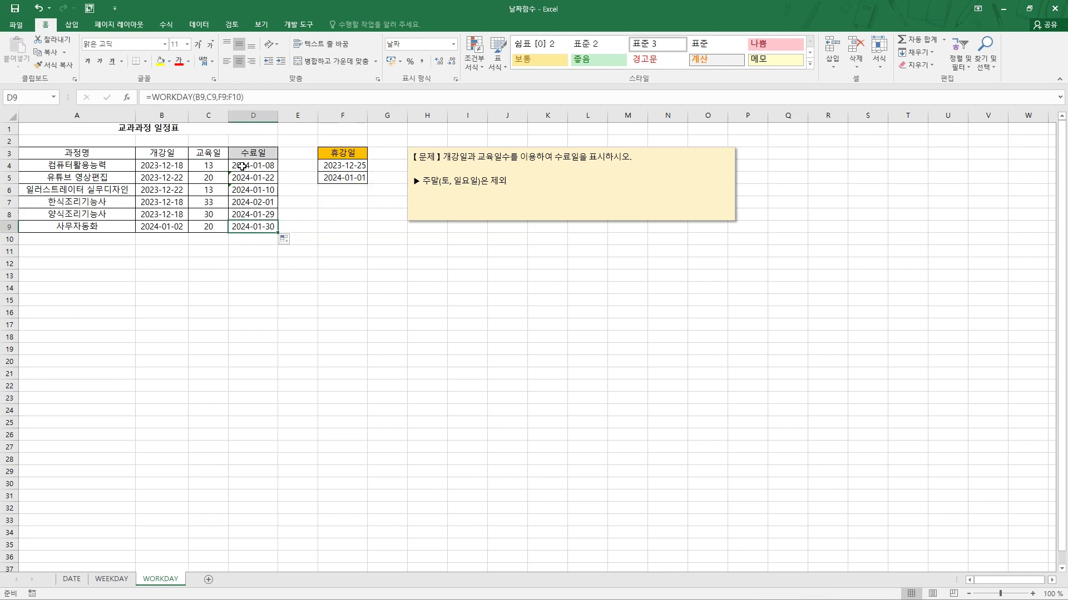
left_click(212, 97)
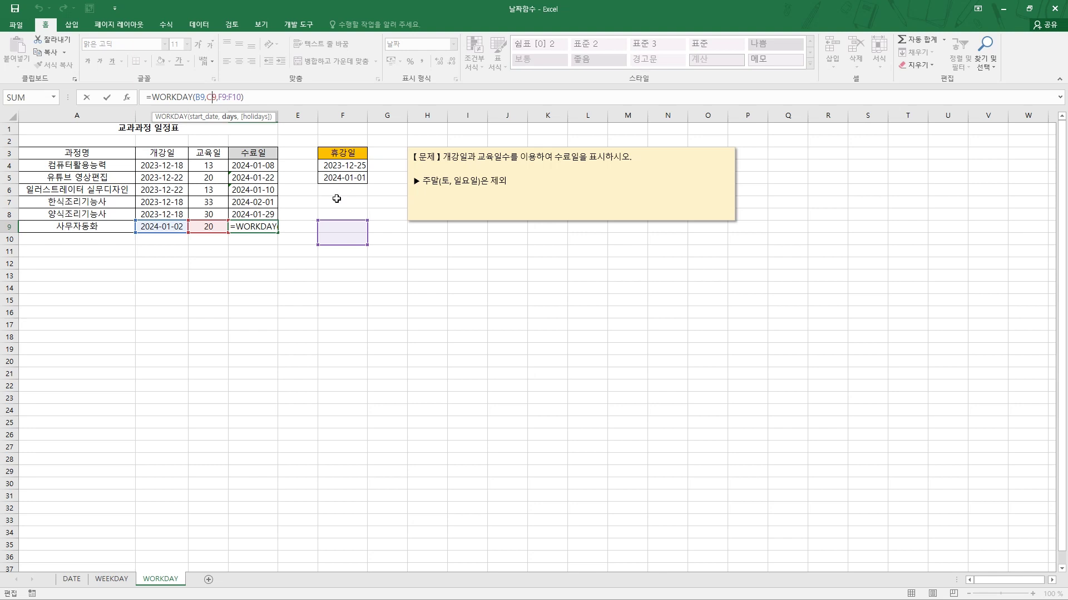
key("ctrl+Return")
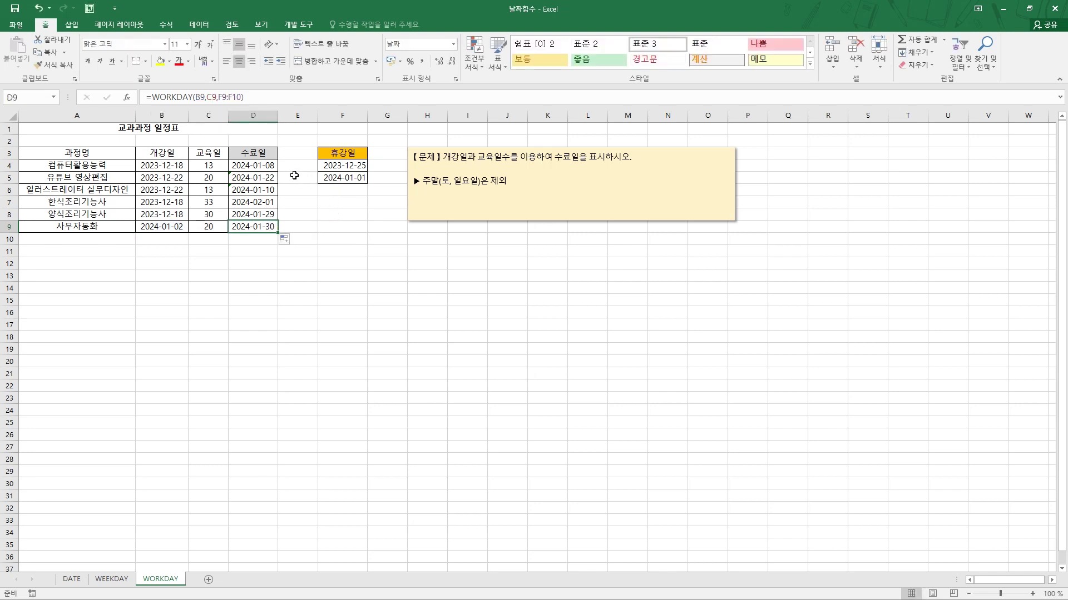
Change the Holidays argument of the WORKDAY formula in D4 to the absolute range $F$4:$F$5
left_click(261, 167)
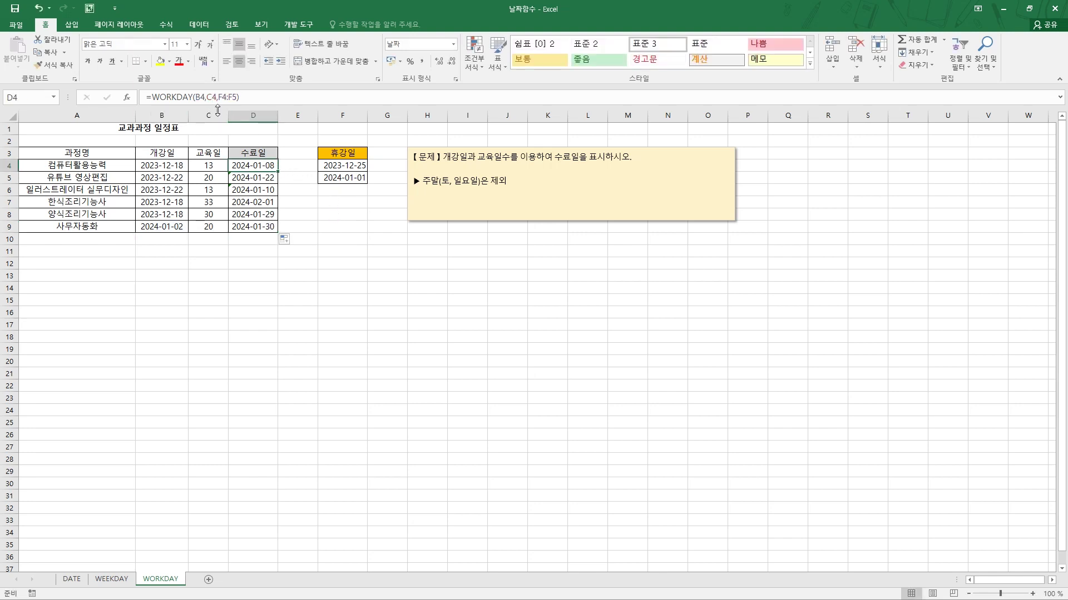
left_click(126, 97)
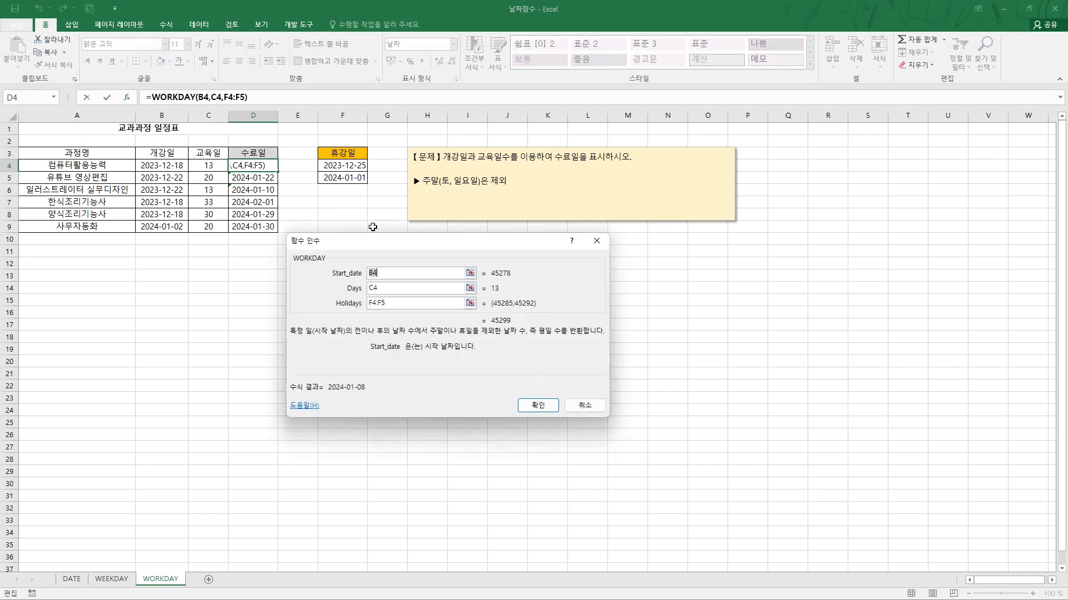
left_click_drag(386, 242, 385, 219)
left_click_drag(391, 279, 363, 280)
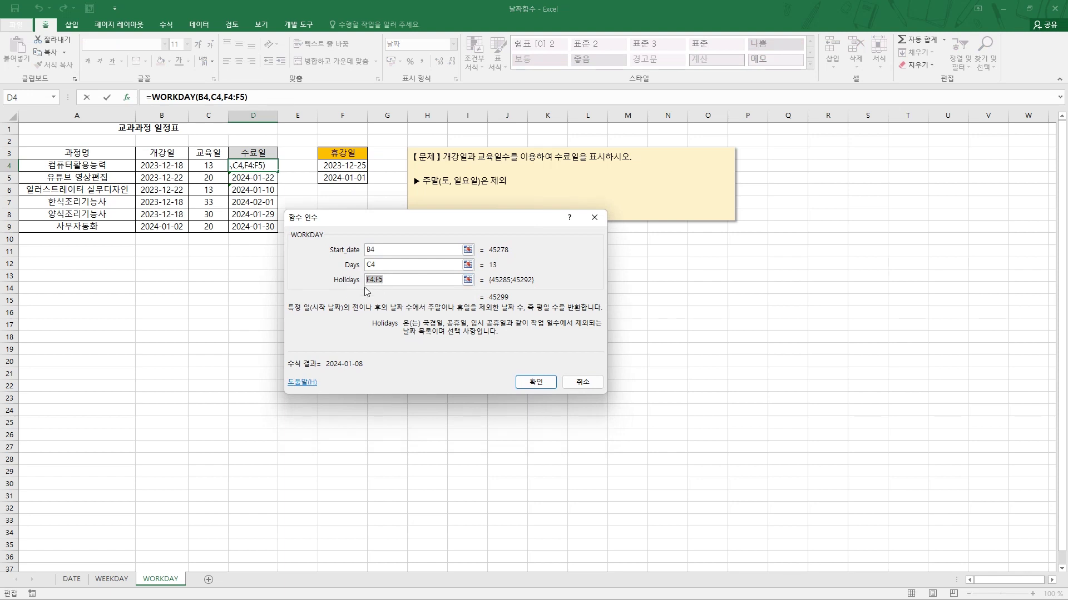
key("F4")
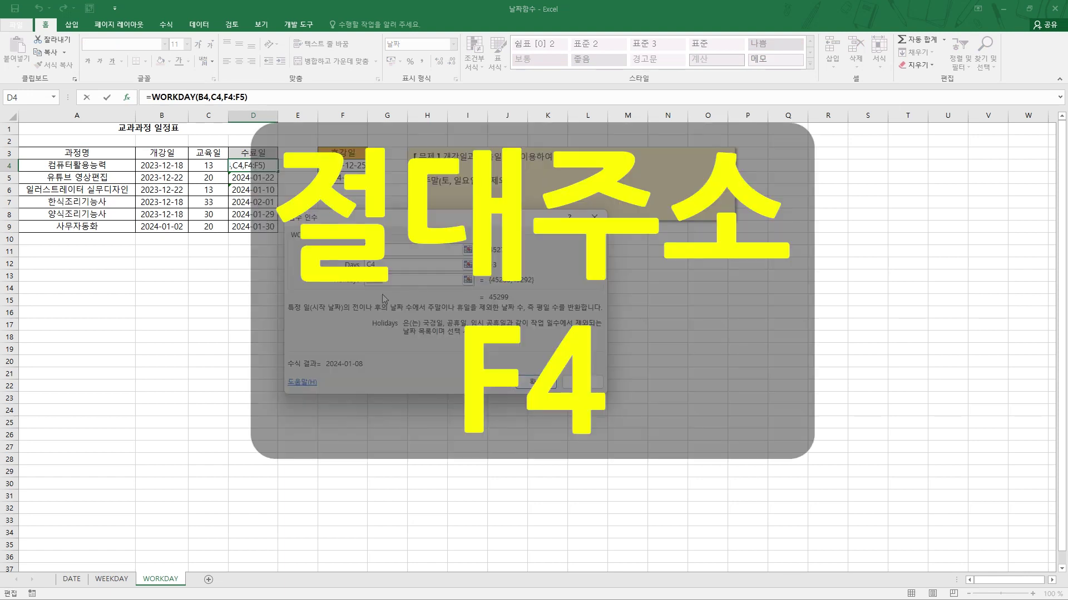
key("F4")
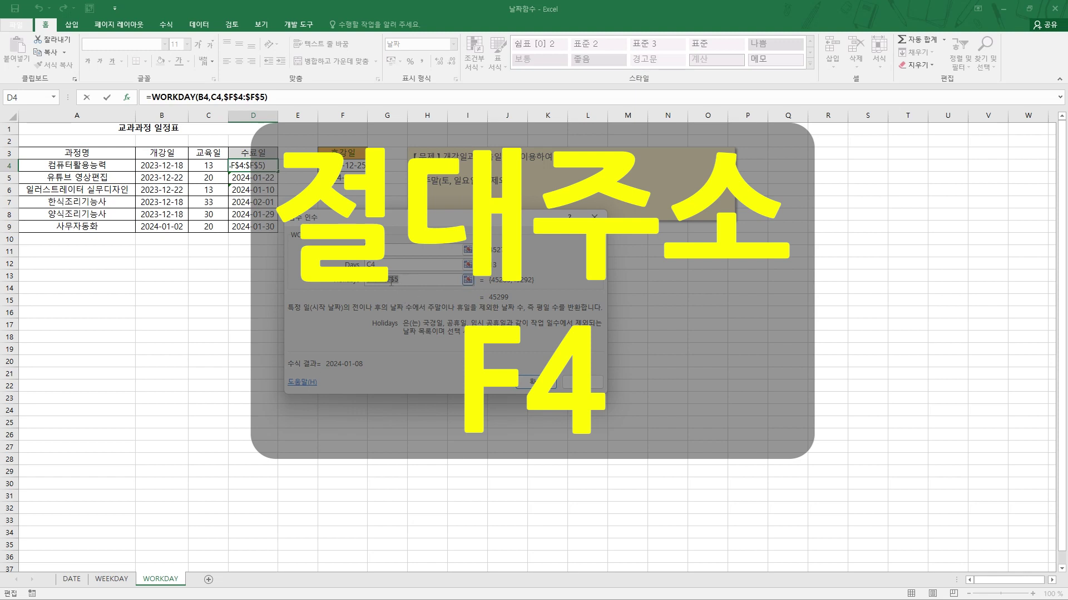
left_click(536, 382)
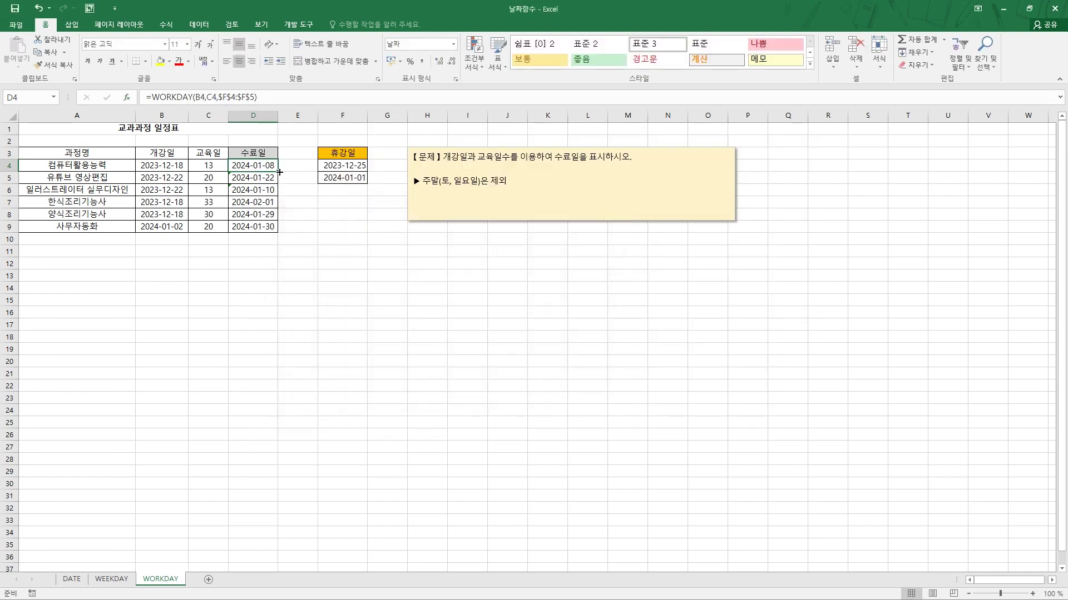
Fill the corrected D4 formula down through D9 and check the cell references in D9
left_click_drag(276, 171, 281, 229)
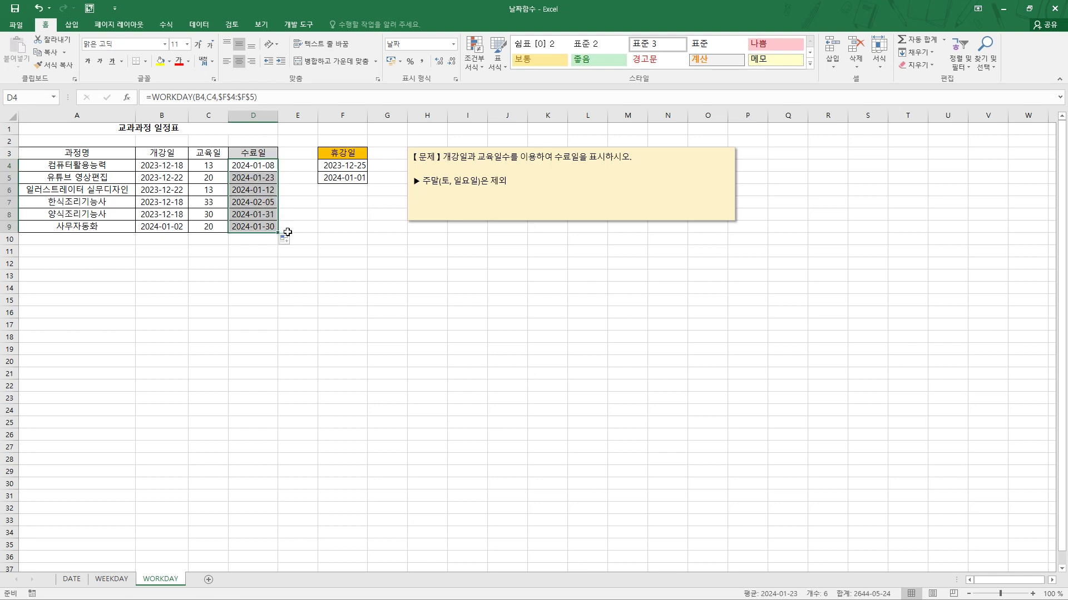
left_click(260, 228)
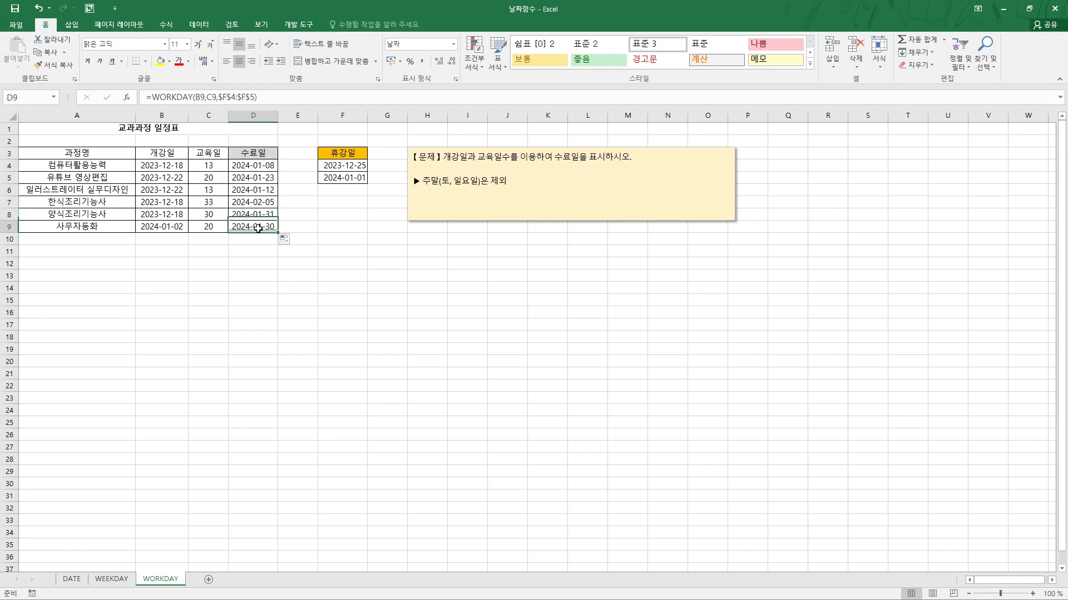
left_click(210, 100)
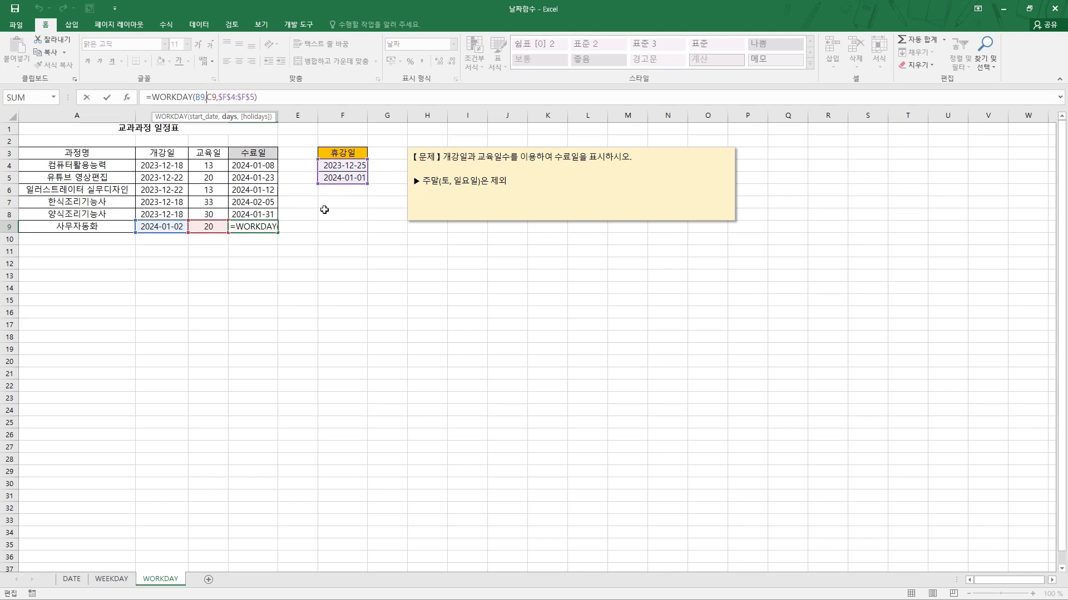
key("ctrl+Return")
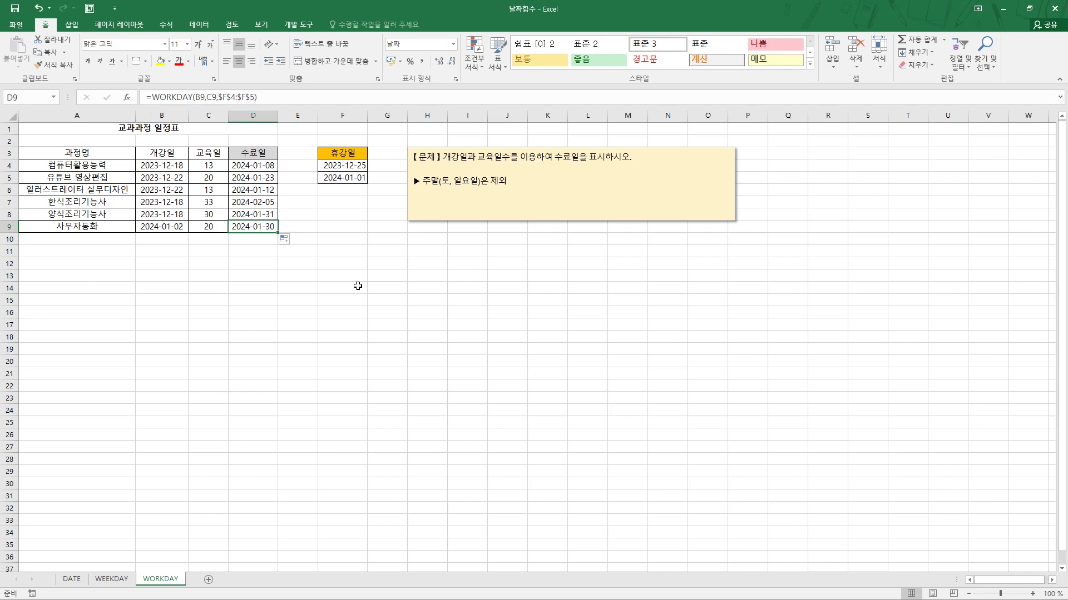
Reopen the WORKDAY function arguments for D4, review the absolute Holidays range, and close the dialog
left_click(275, 165)
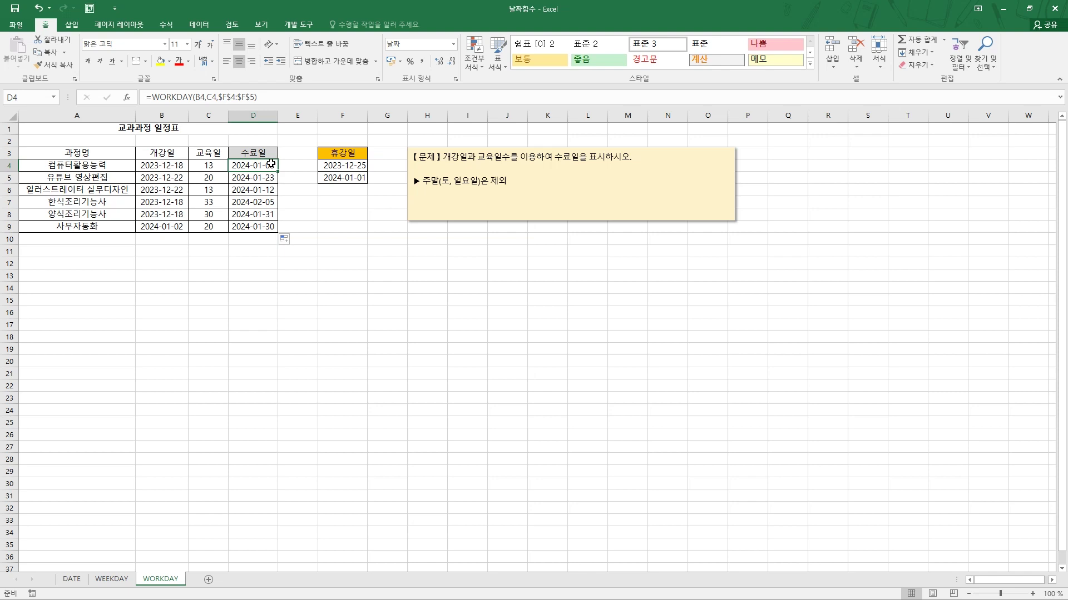
left_click(128, 100)
left_click(406, 281)
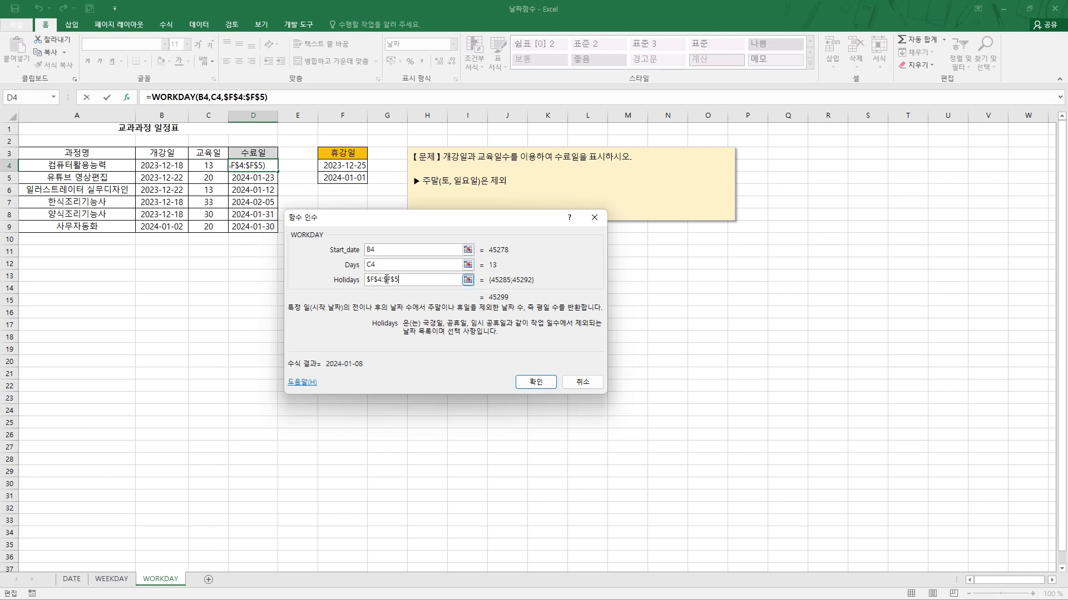
left_click_drag(357, 286, 361, 279)
left_click(535, 382)
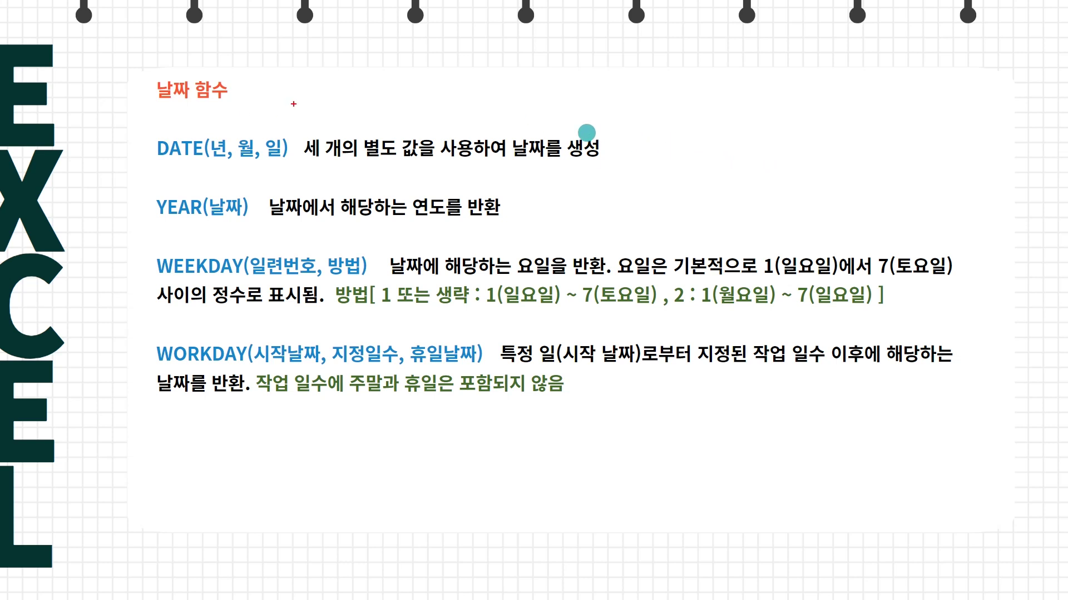
mouse_move(182, 111)
left_mouse_down()
mouse_move(156, 98)
mouse_move(182, 74)
mouse_move(181, 111)
left_mouse_up()
left_click_drag(141, 139, 205, 165)
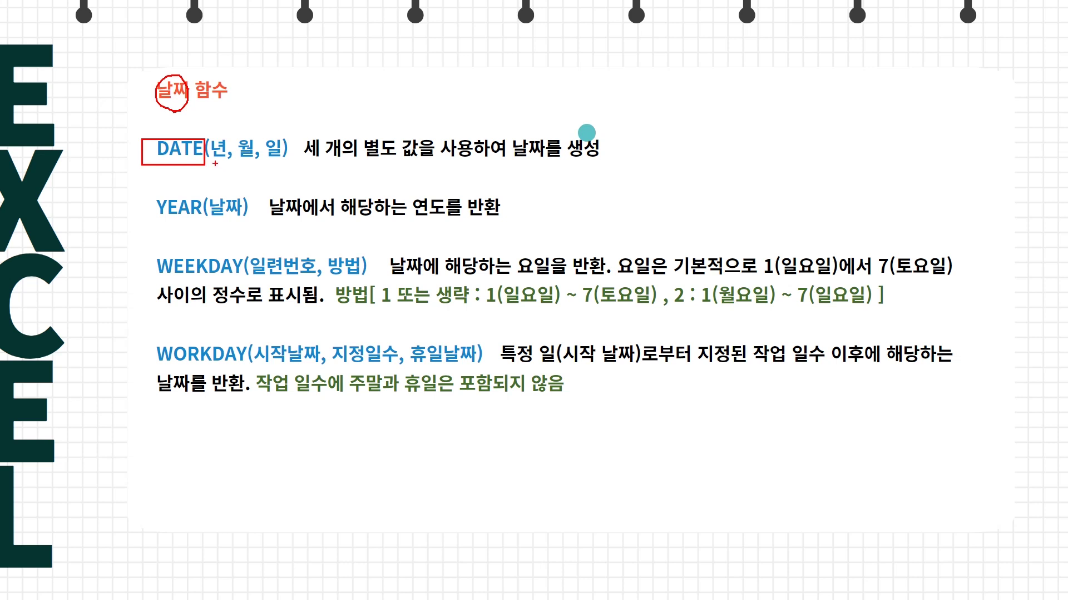
left_click_drag(242, 166, 257, 164)
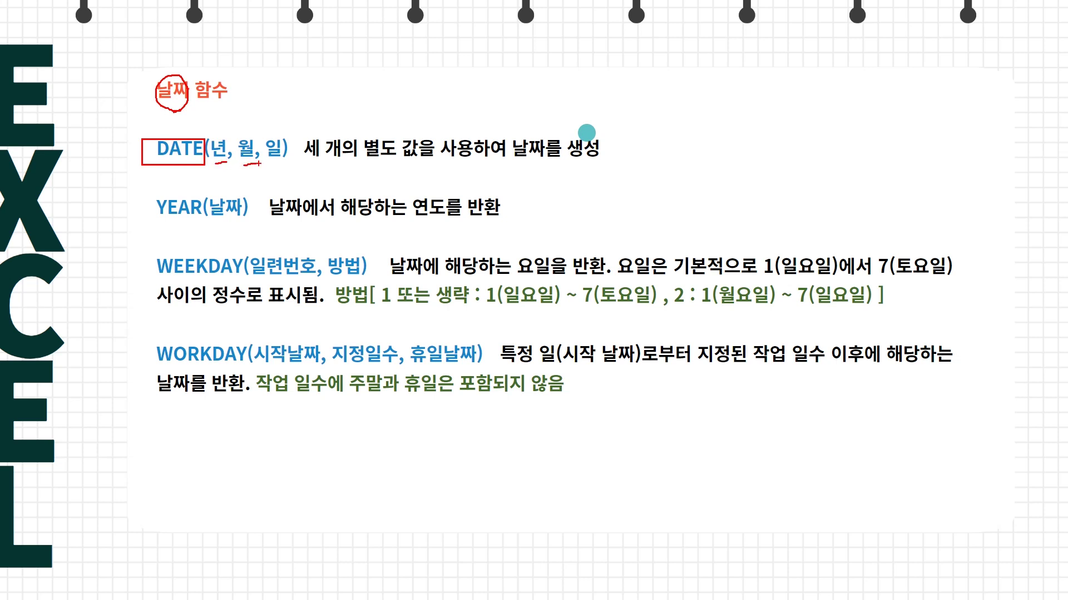